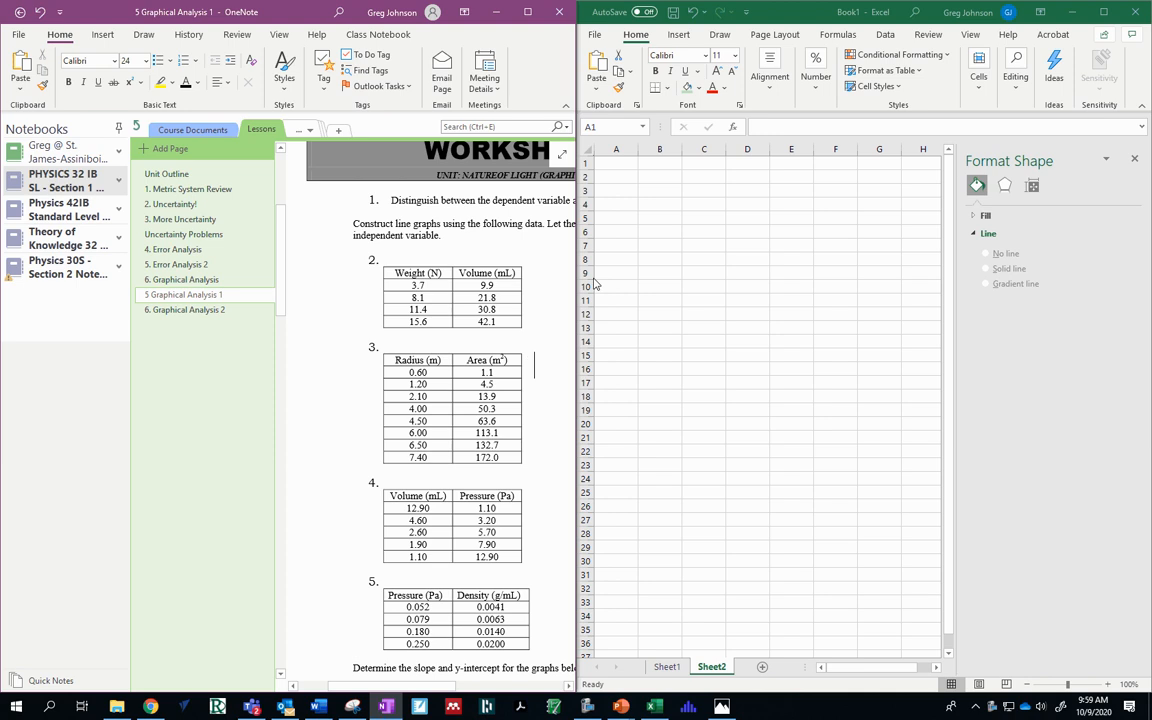
Step: Enter the column headings Radius in cell A2 and Area in cell B2
left_click(632, 170)
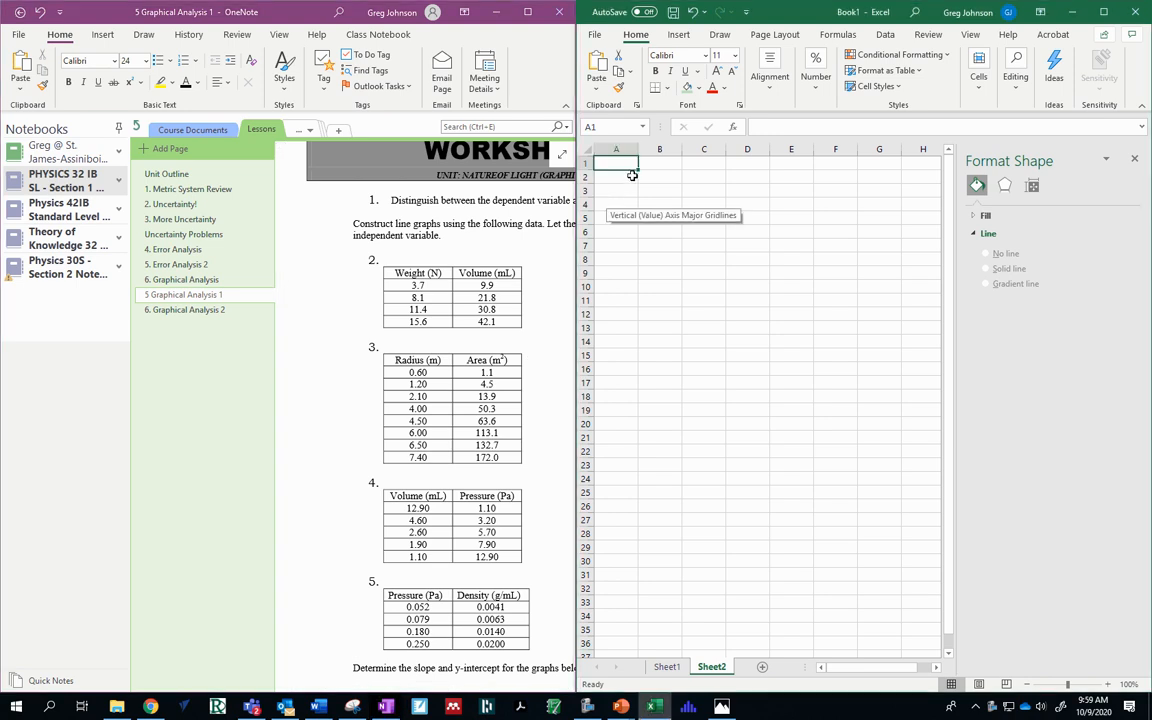
left_click(632, 175)
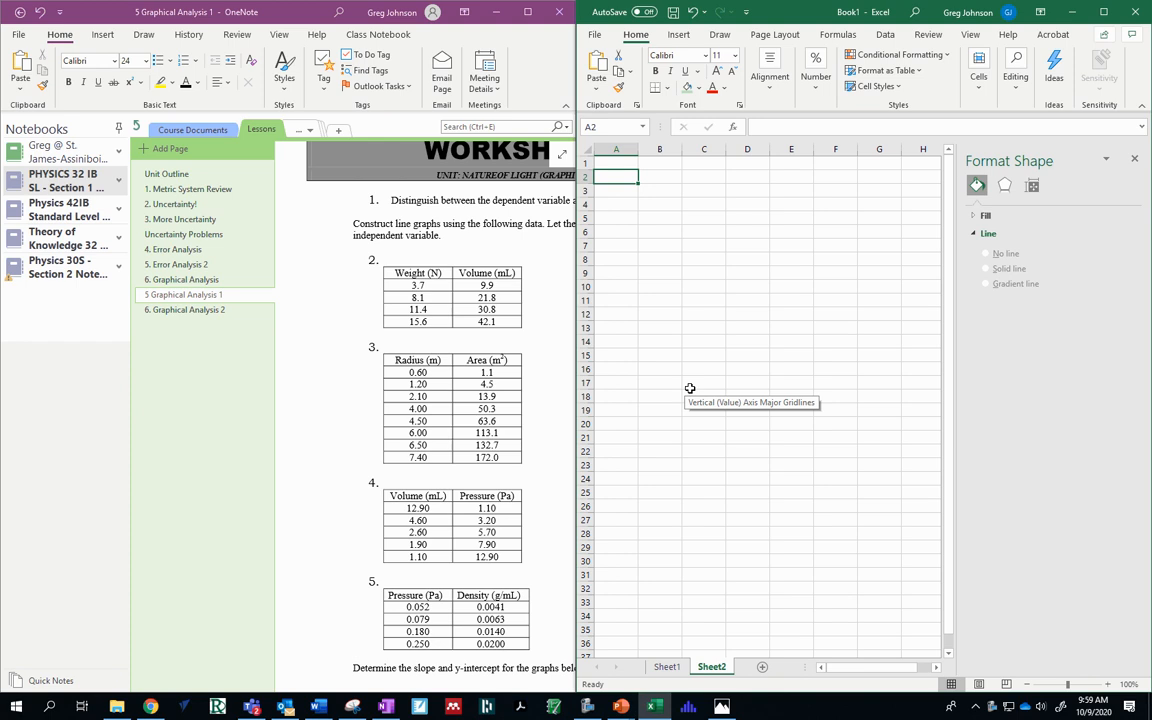
type("Radius")
key("Tab")
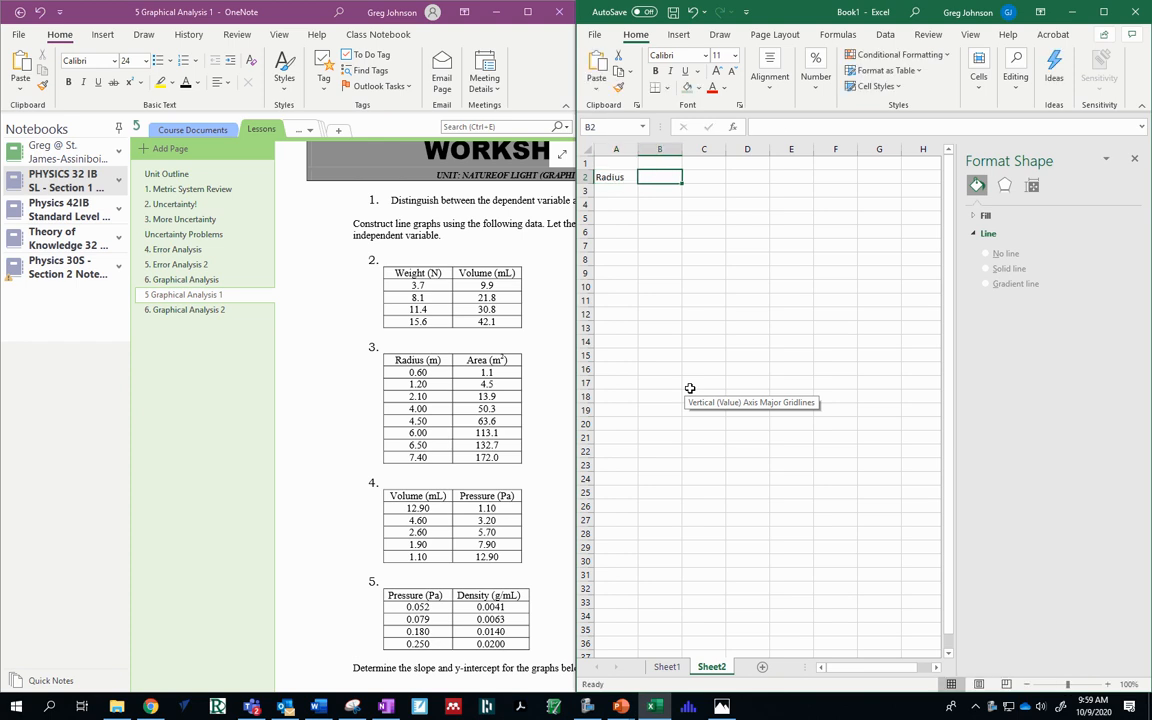
type("Area")
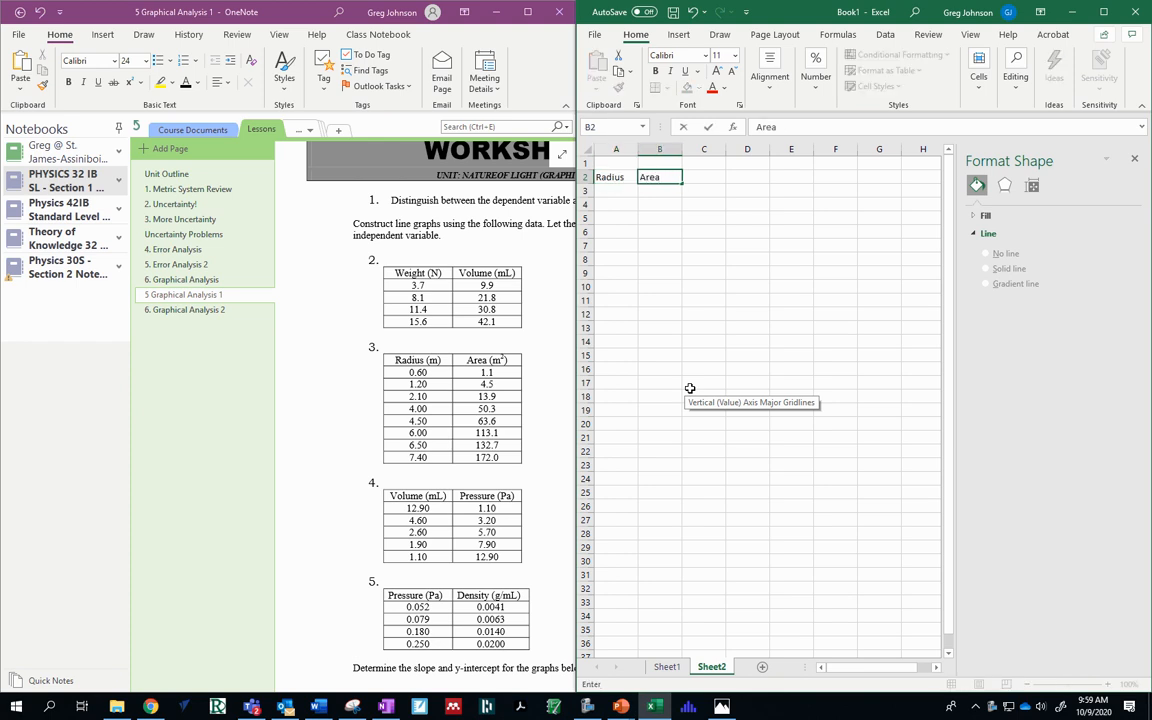
key("Return")
Step: Enter the first three radius values, 0.6, 1.2 and 2.1, in cells A3 to A5
type("0.6")
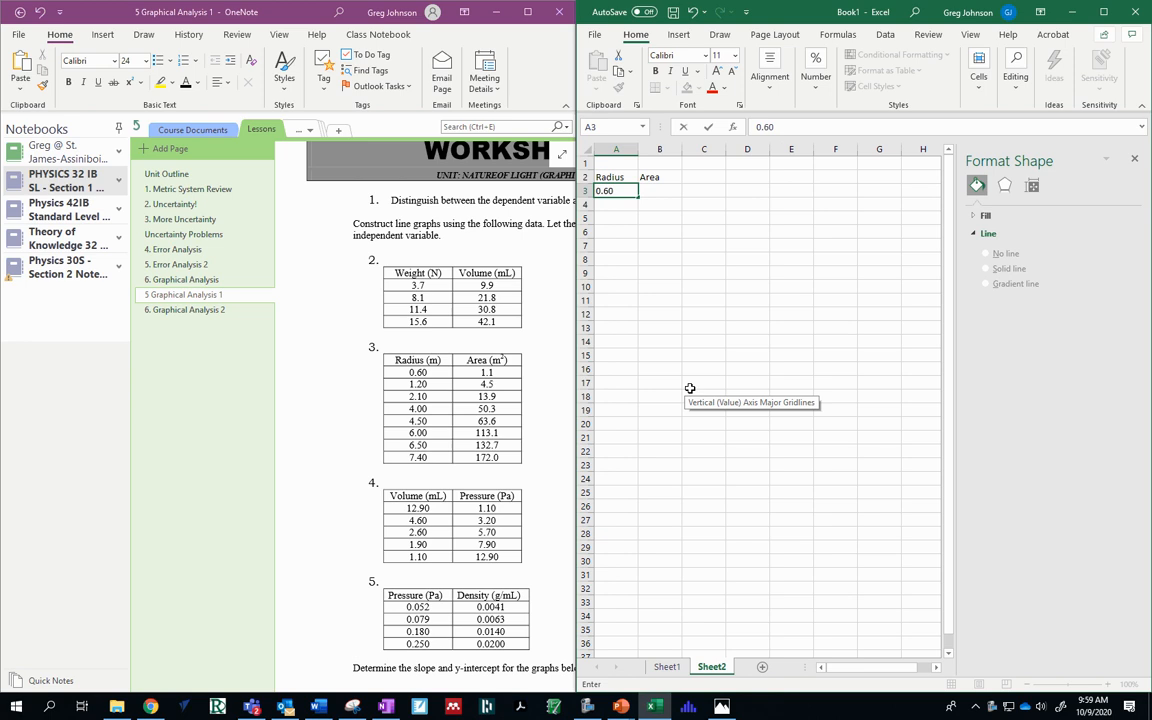
key("Return")
type("1.")
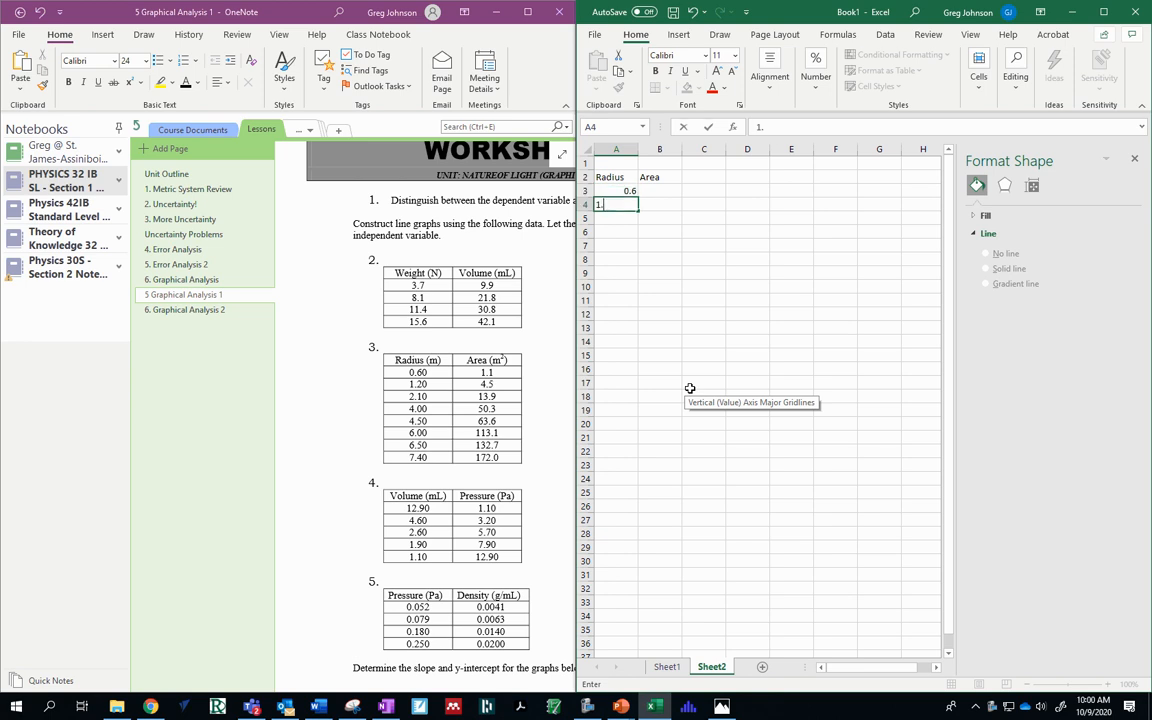
type("2")
key("Return")
type("2.1")
key("Return")
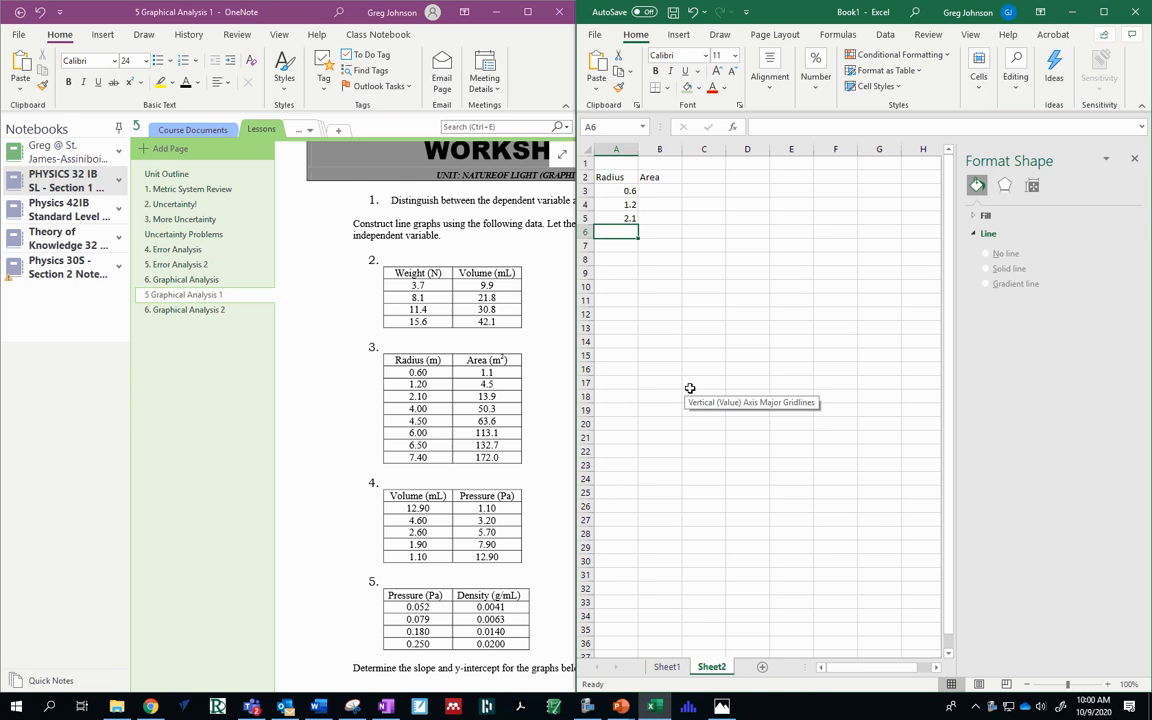
Step: Enter the remaining radius values 4, 4.5, 6, 6.5 and 7.4 in cells A6 to A10
type("4")
key("Return")
type("4.5")
key("Return")
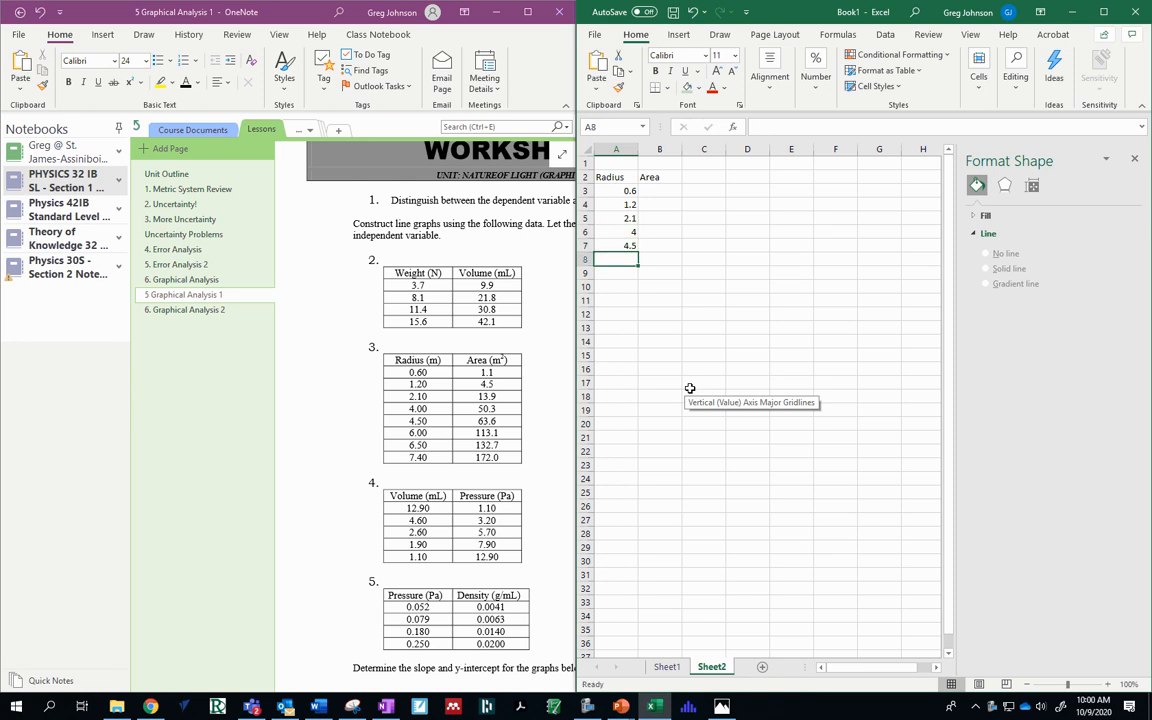
type("6")
key("Return")
type("6.5")
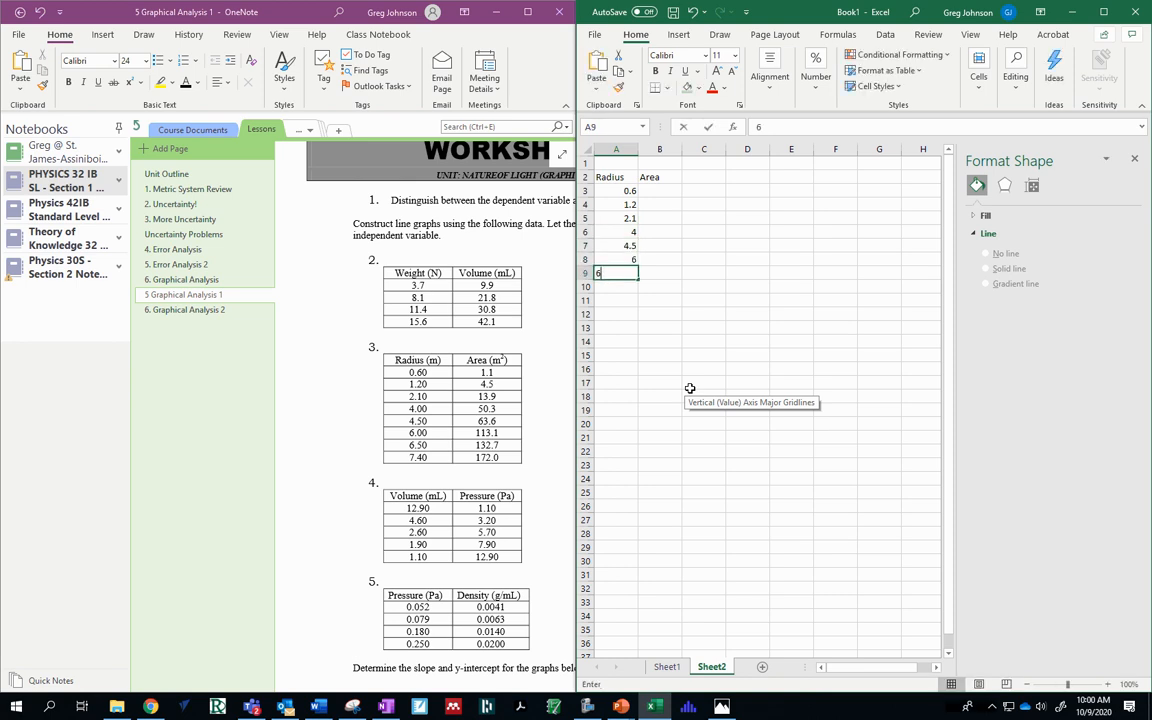
key("Return")
type("7")
Step: Enter the first three area values, 1.1, 4.5 and 13.9, in cells B3 to B5
key("Up")
key("Up")
key("Up")
key("Up")
key("Up")
key("Up")
key("Up")
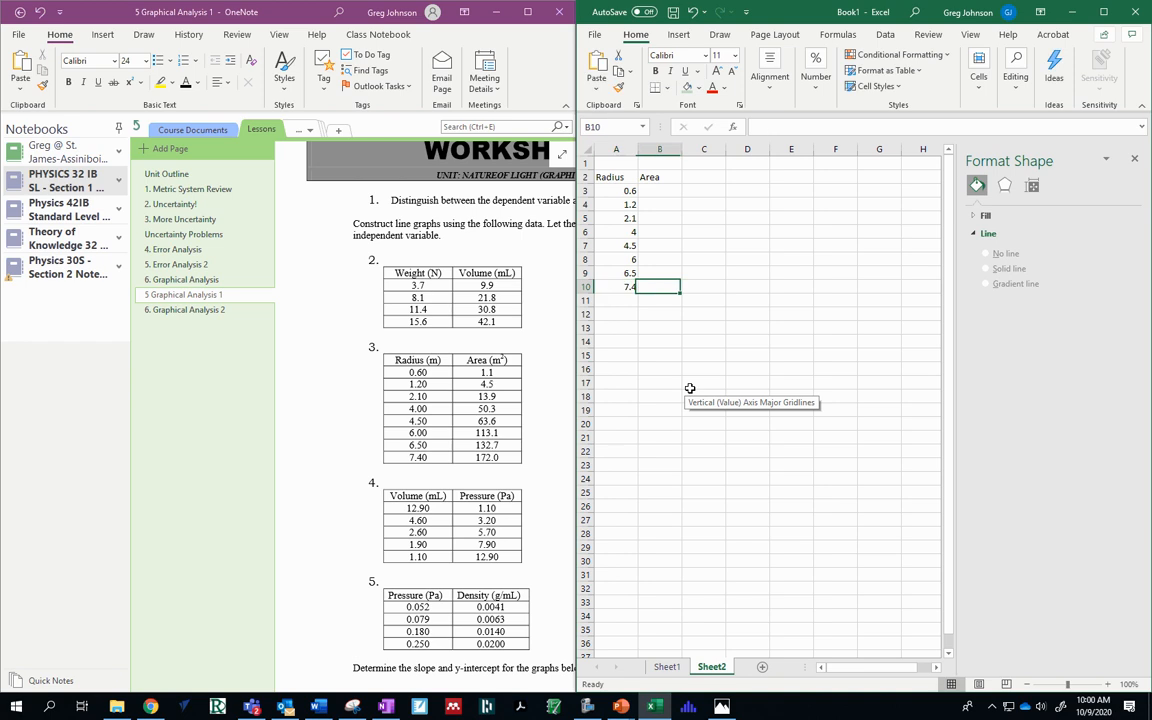
key("Right")
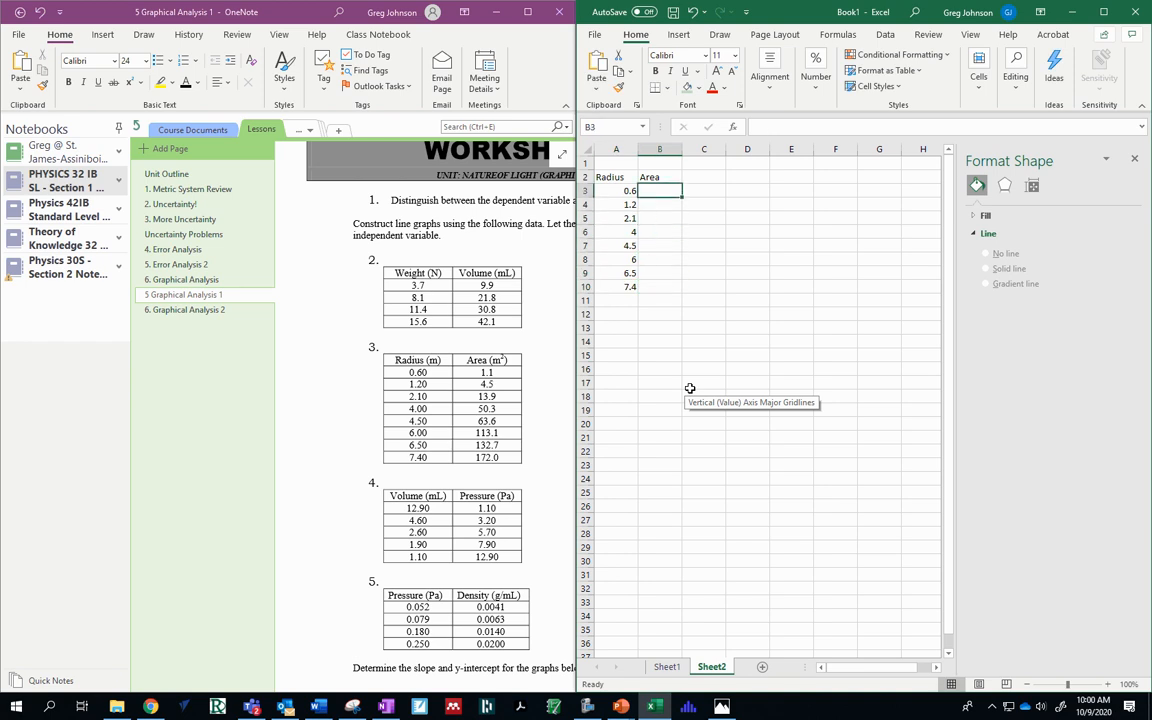
type("1.1")
key("Return")
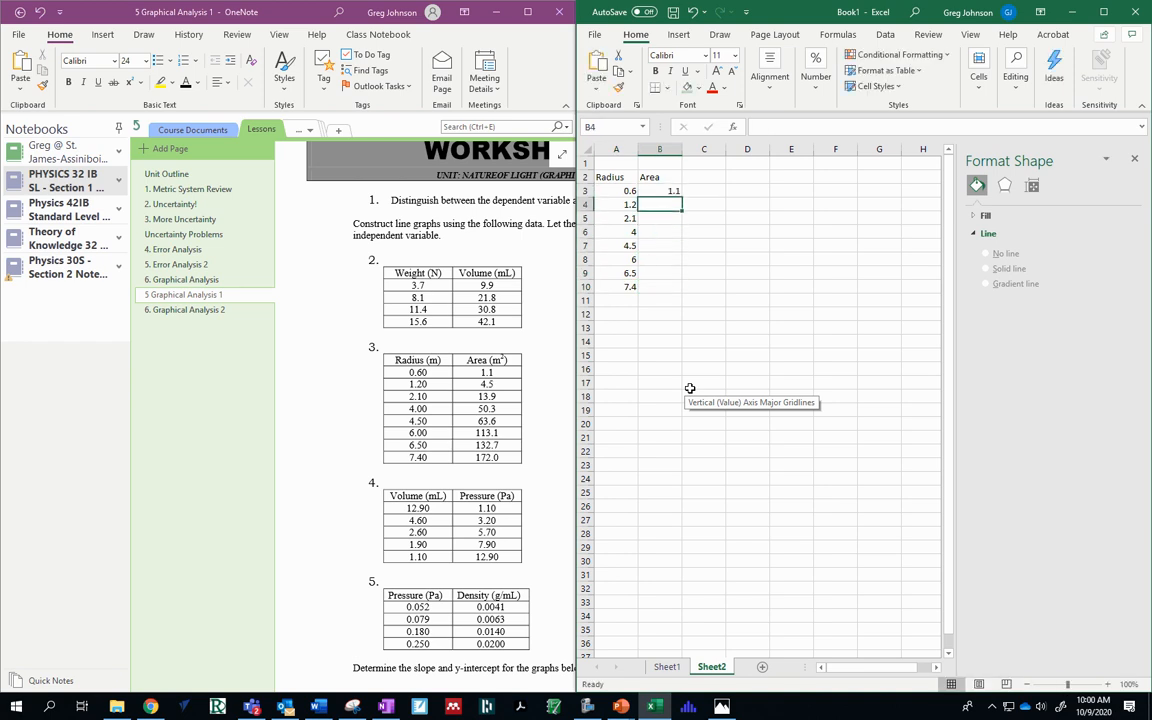
type("4.5")
key("Return")
type("3")
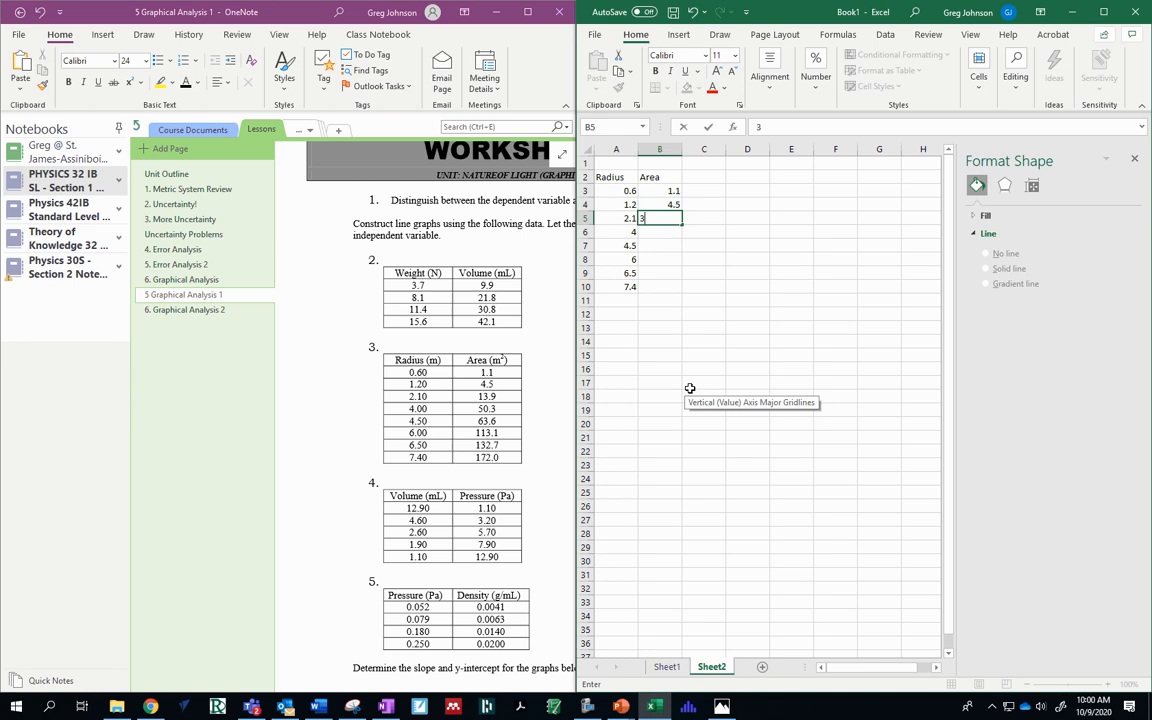
type("13.9")
key("Return")
Step: Enter the area values 50.3, 63.6 and 113.1 in cells B6 to B8
type("50")
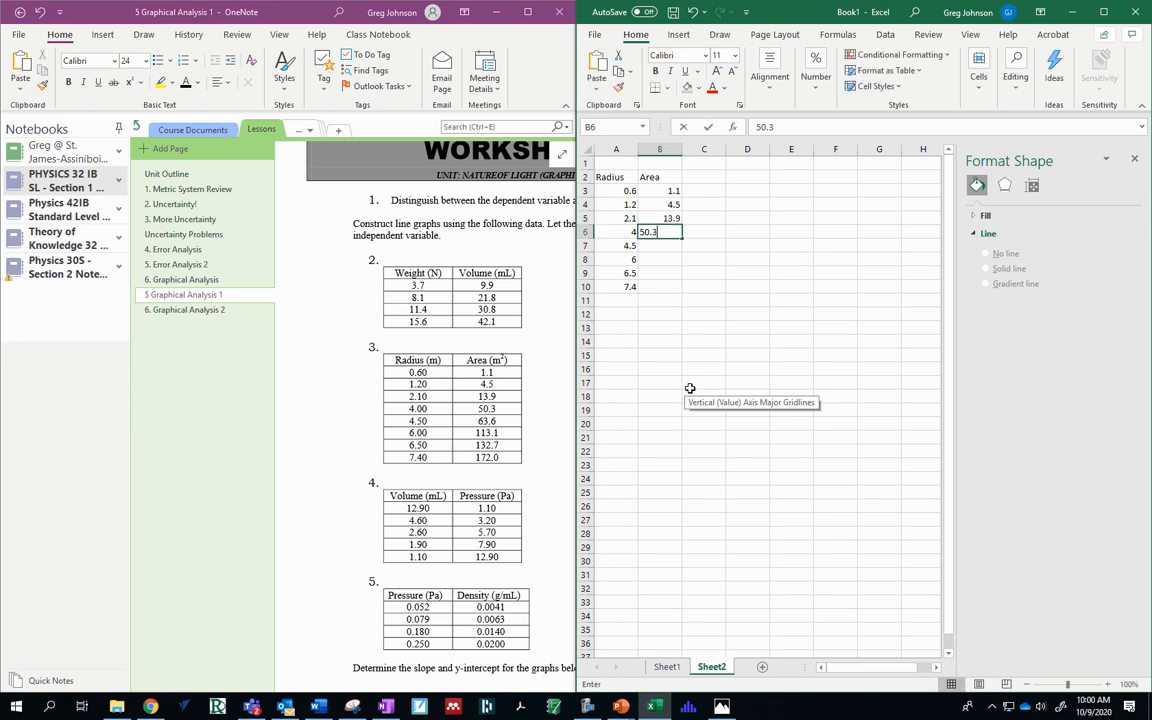
type(".3")
key("Return")
type("63.6")
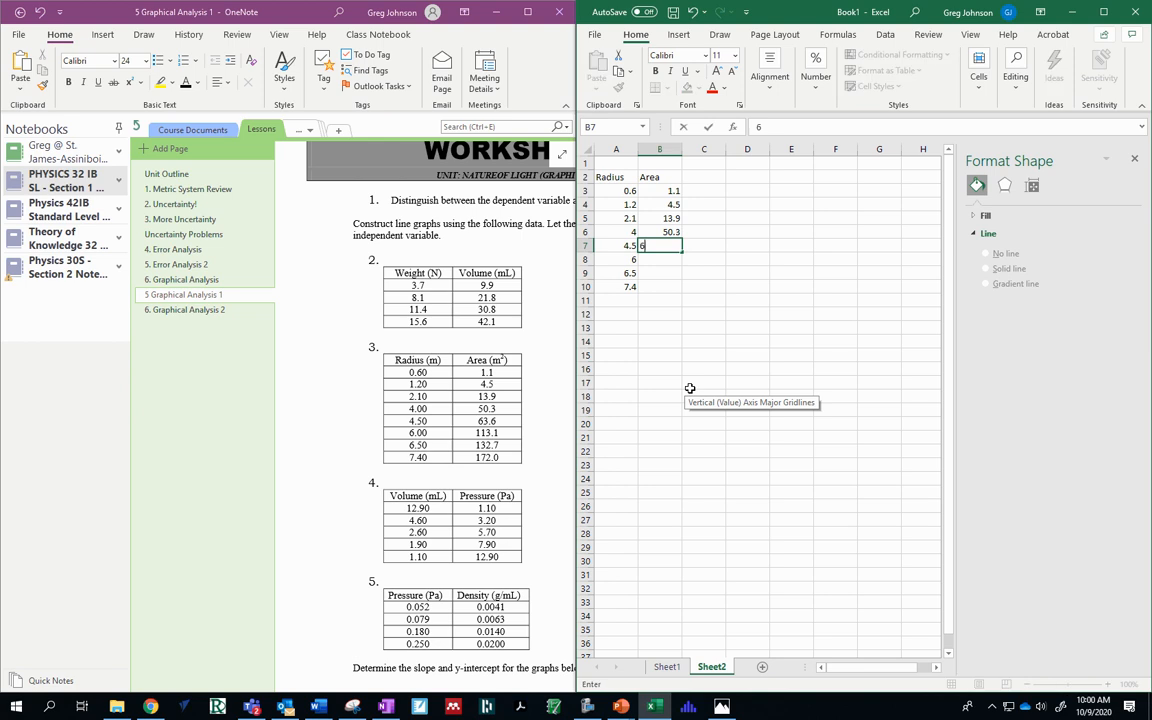
key("Return")
type("113.1")
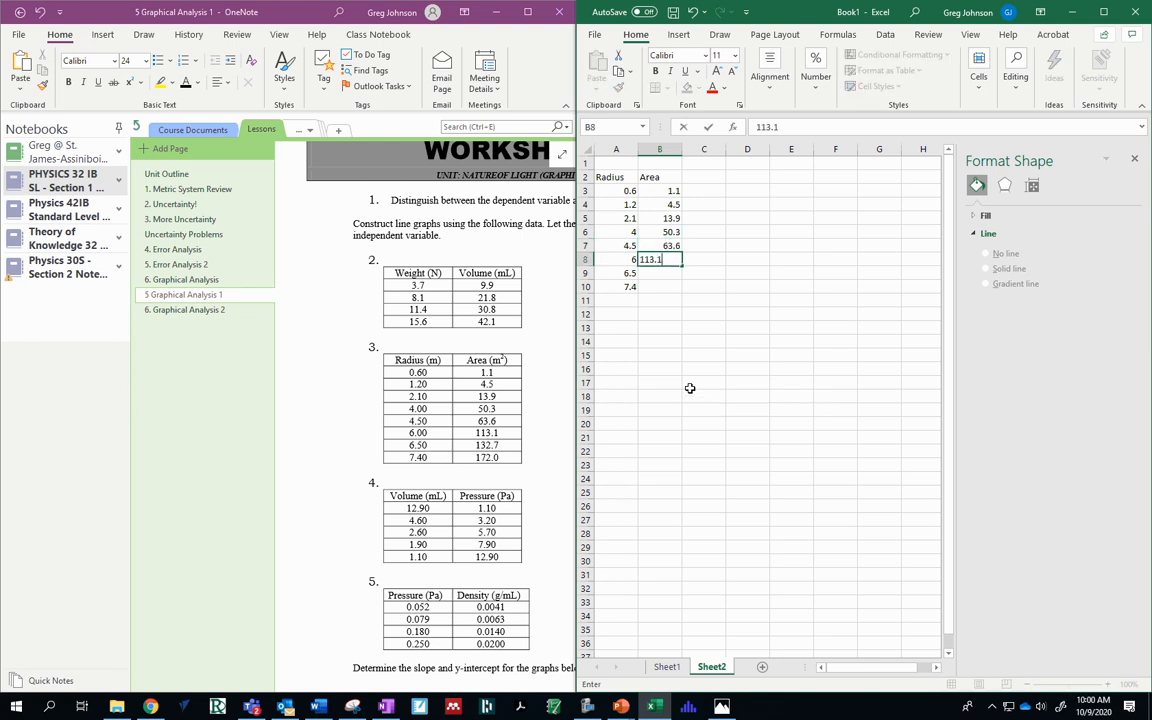
key("Return")
Step: Enter the last two area values, 132.7 and 172.0, in cells B9 and B10
type("13")
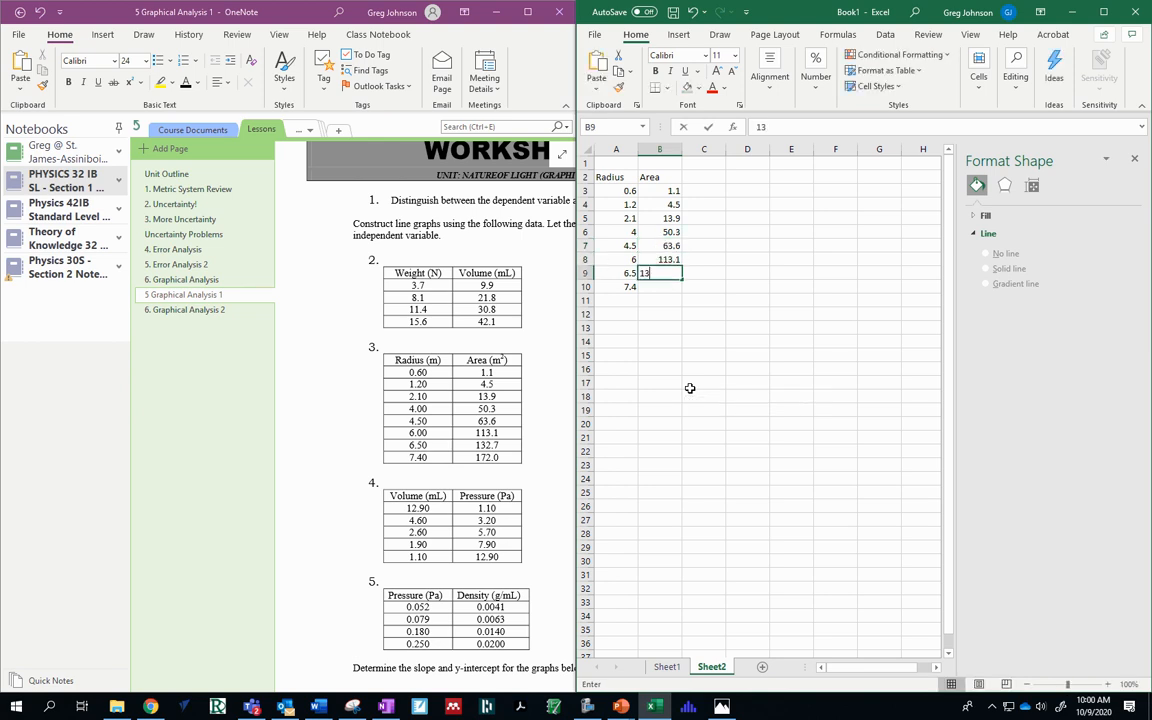
type("2.7")
key("Return")
type("172")
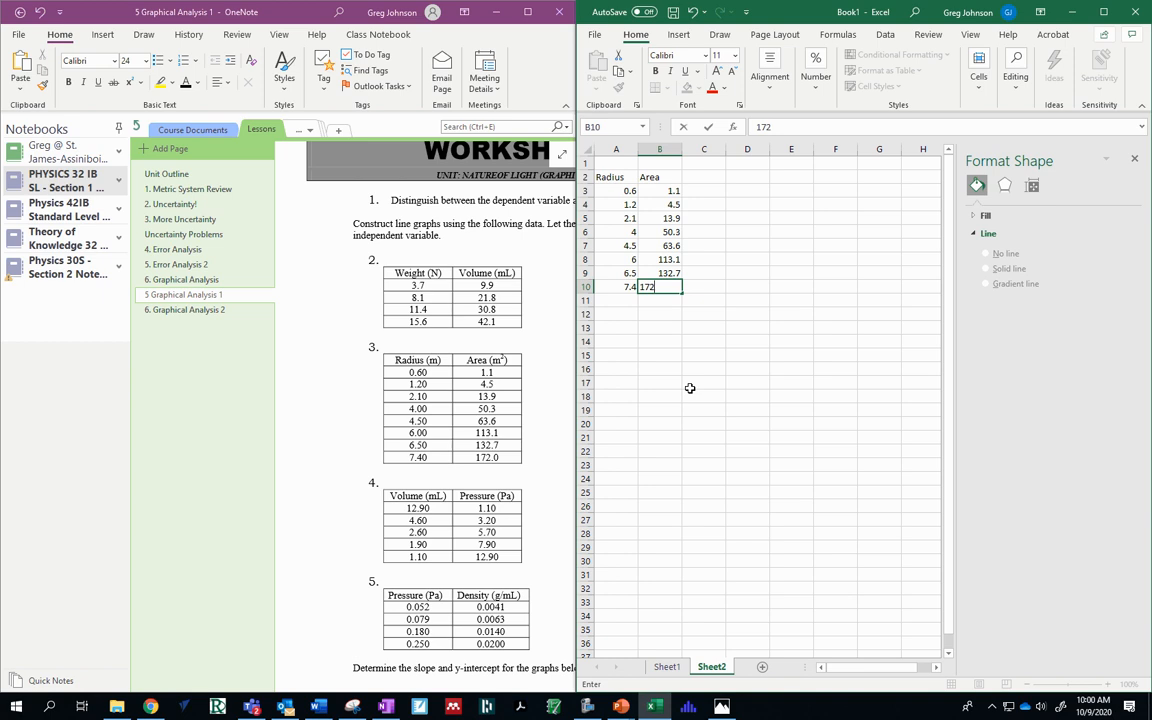
type(".0")
key("Tab")
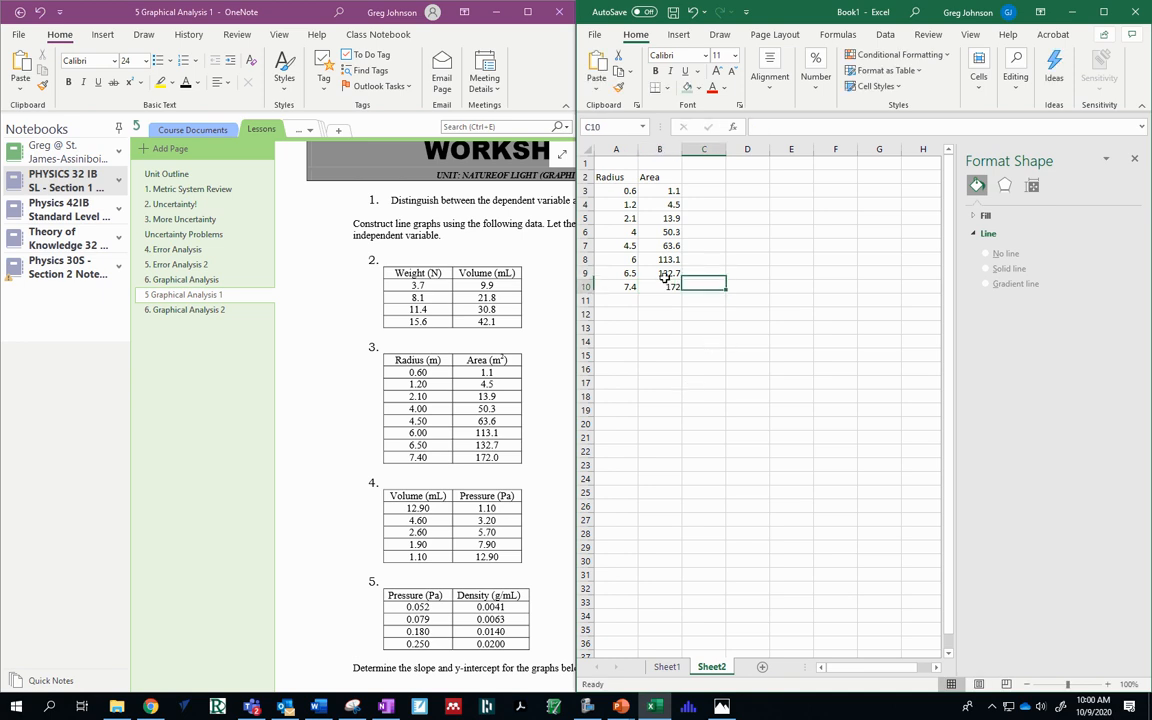
Step: Maximize the workbook window so the spreadsheet fills the whole screen
left_click_drag(626, 177, 673, 283)
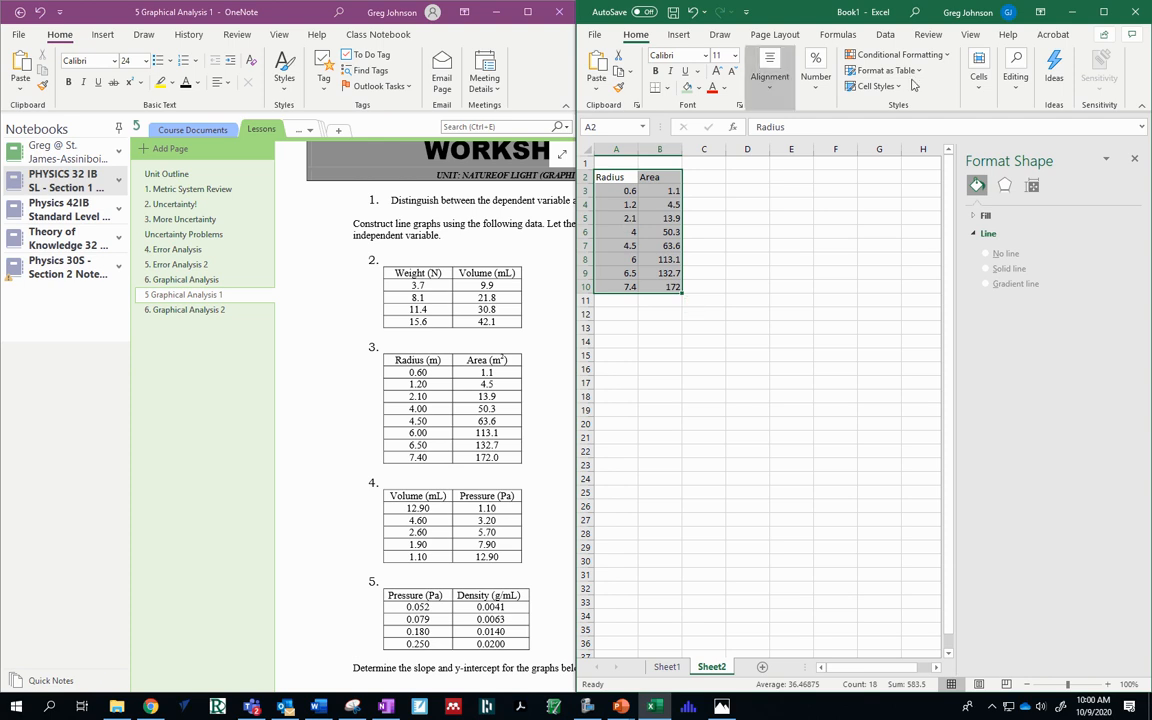
left_click(1108, 14)
left_click(275, 298)
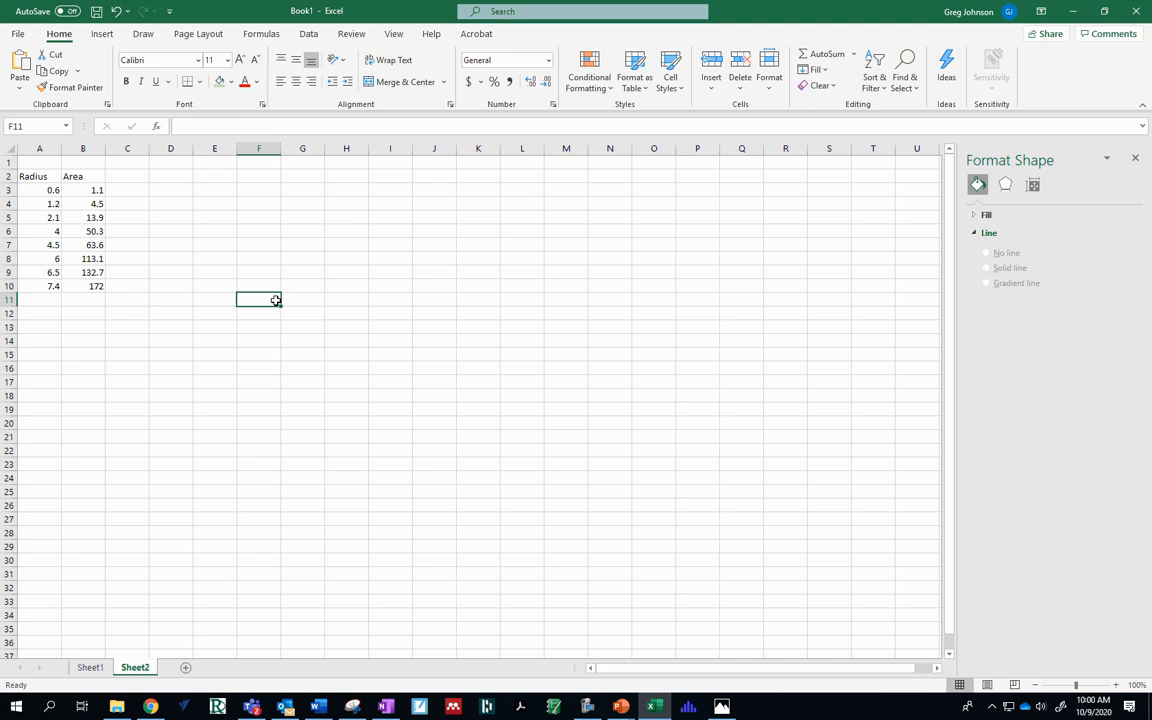
Step: Give the data table A2:B10 a thick outline border and thin inside borders
left_click_drag(50, 176, 91, 289)
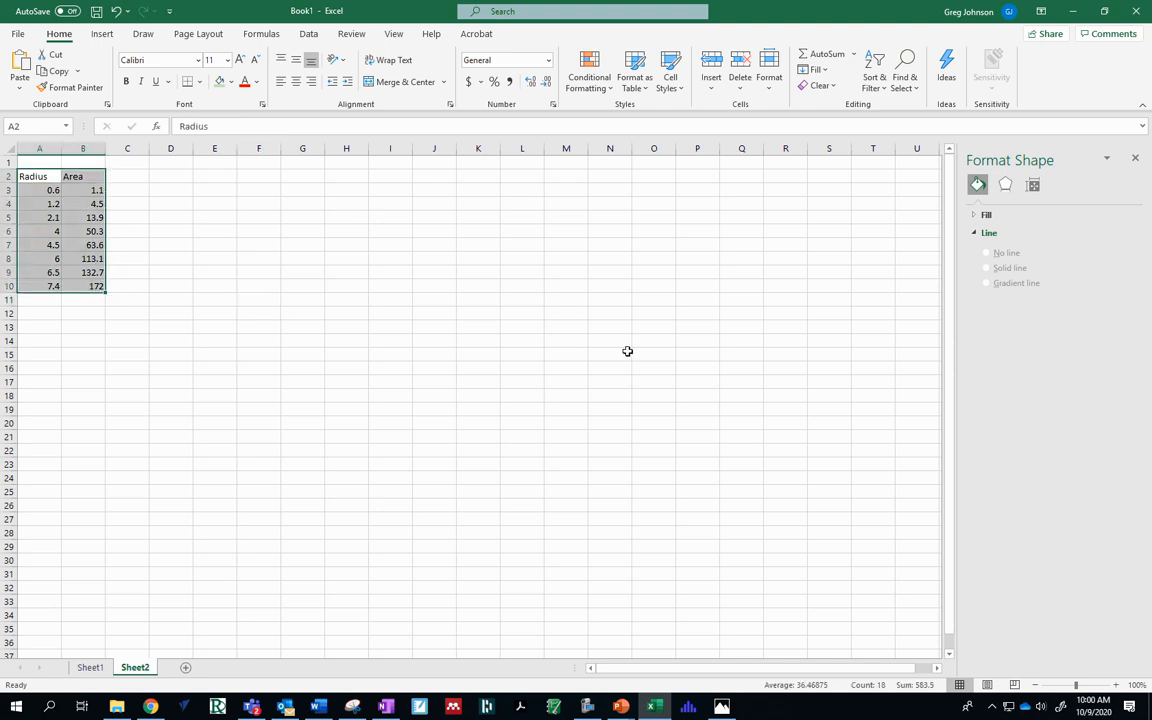
right_click(85, 287)
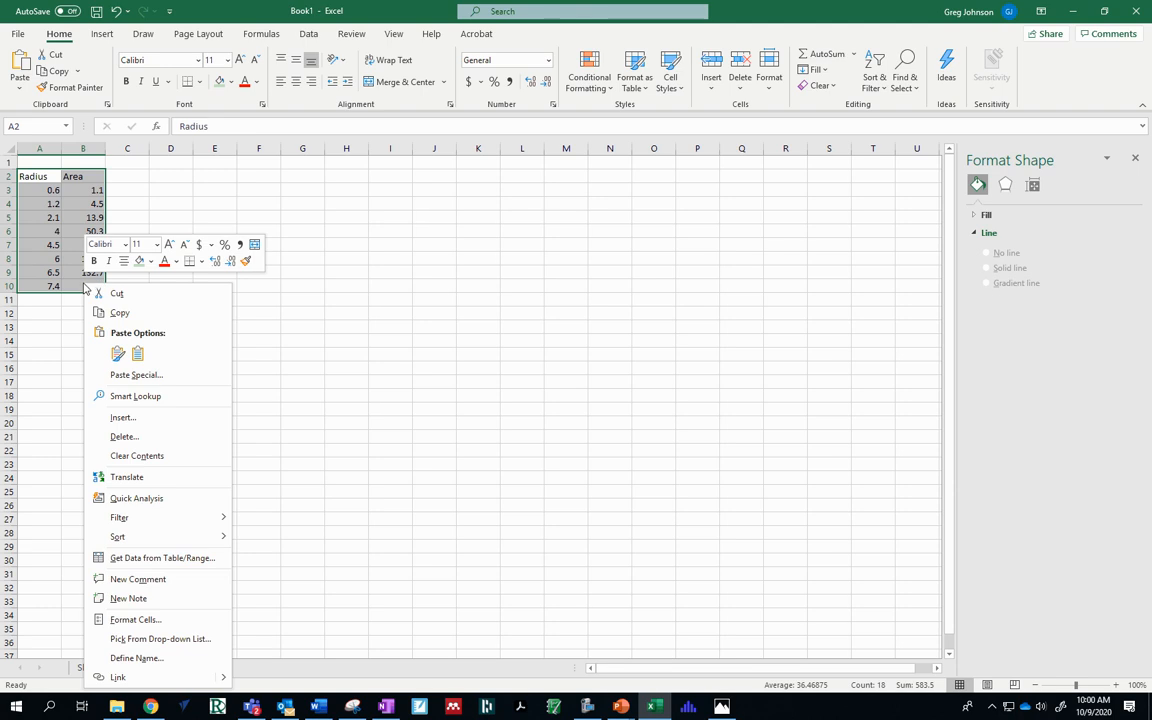
left_click(135, 619)
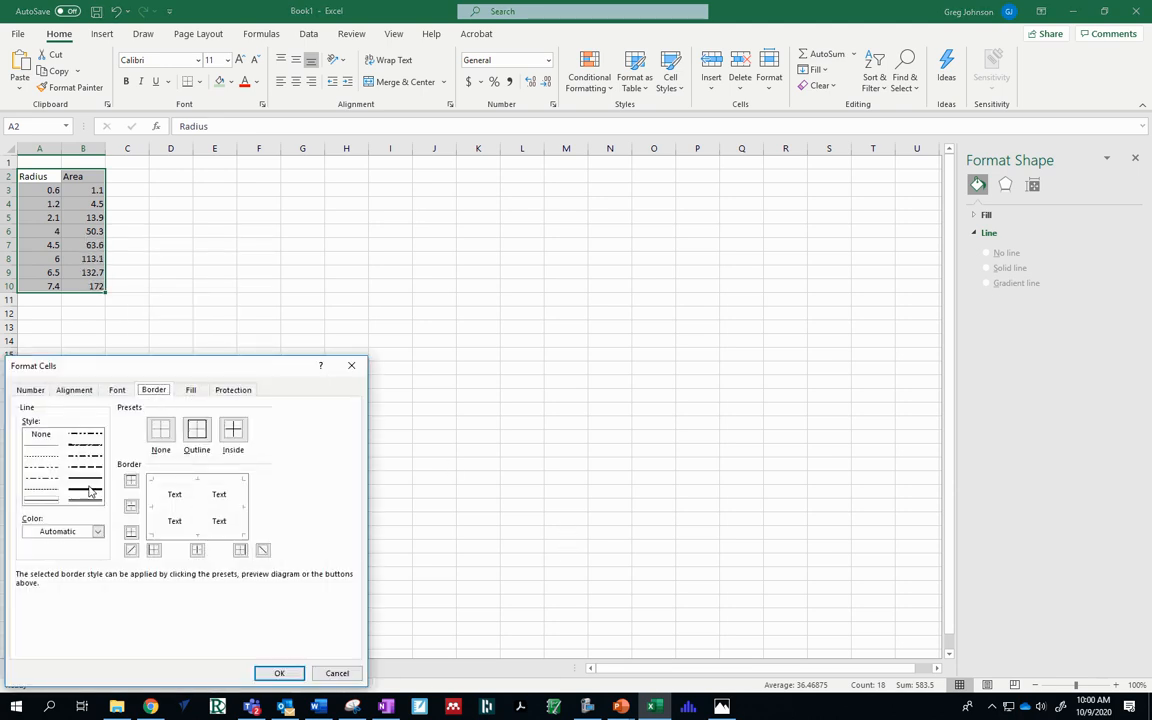
left_click(196, 432)
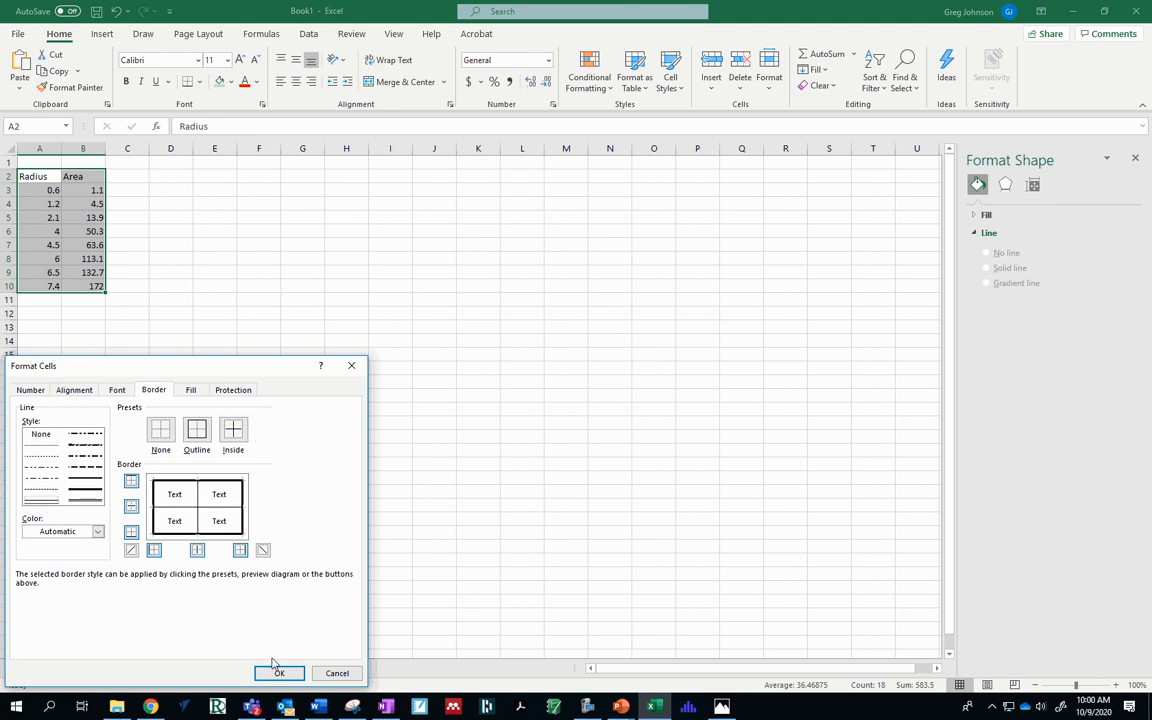
left_click(279, 672)
left_click(160, 204)
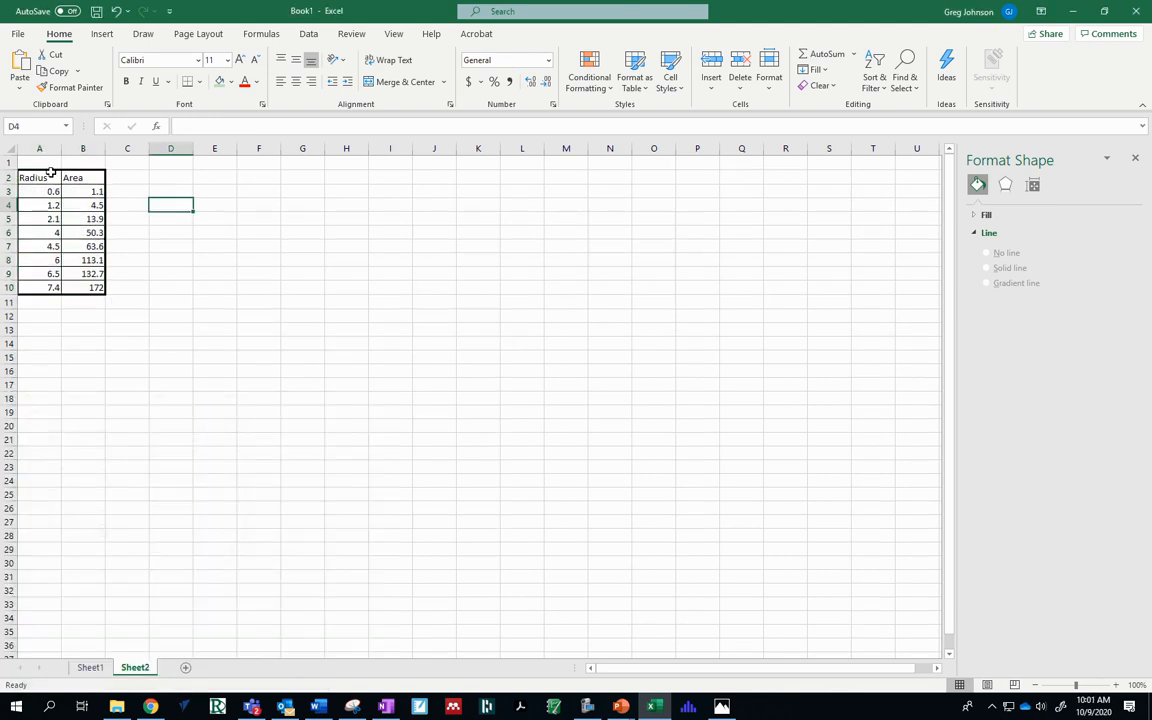
left_click_drag(40, 178, 78, 176)
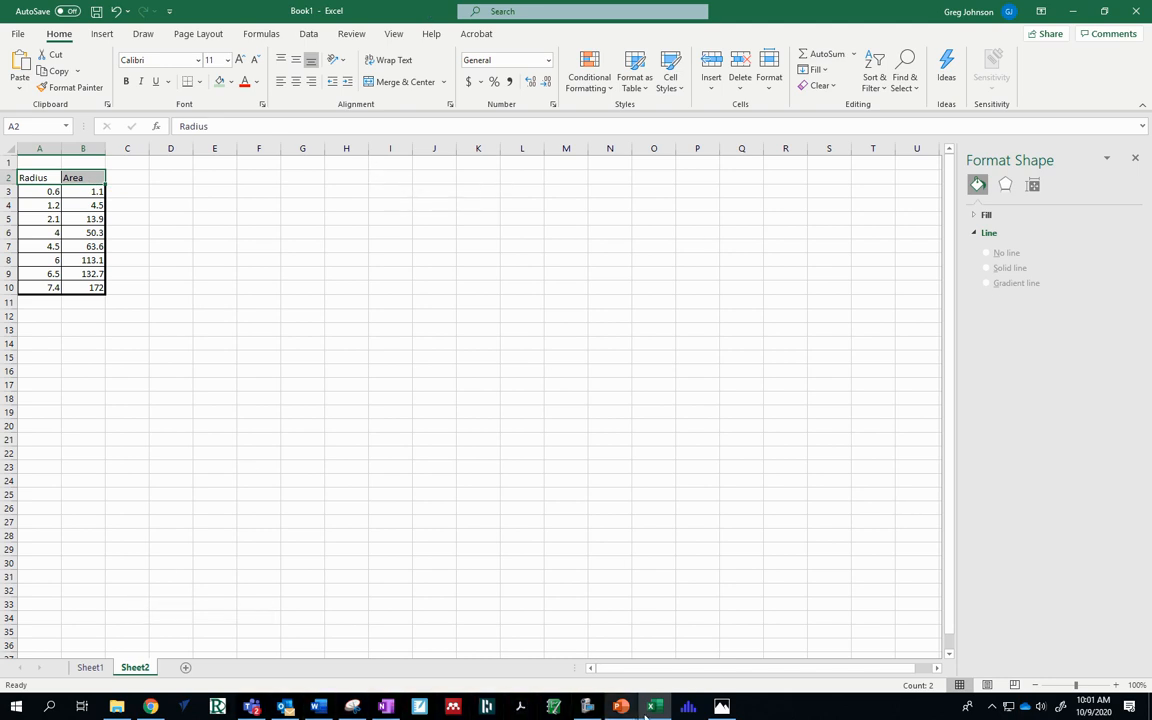
left_click(587, 706)
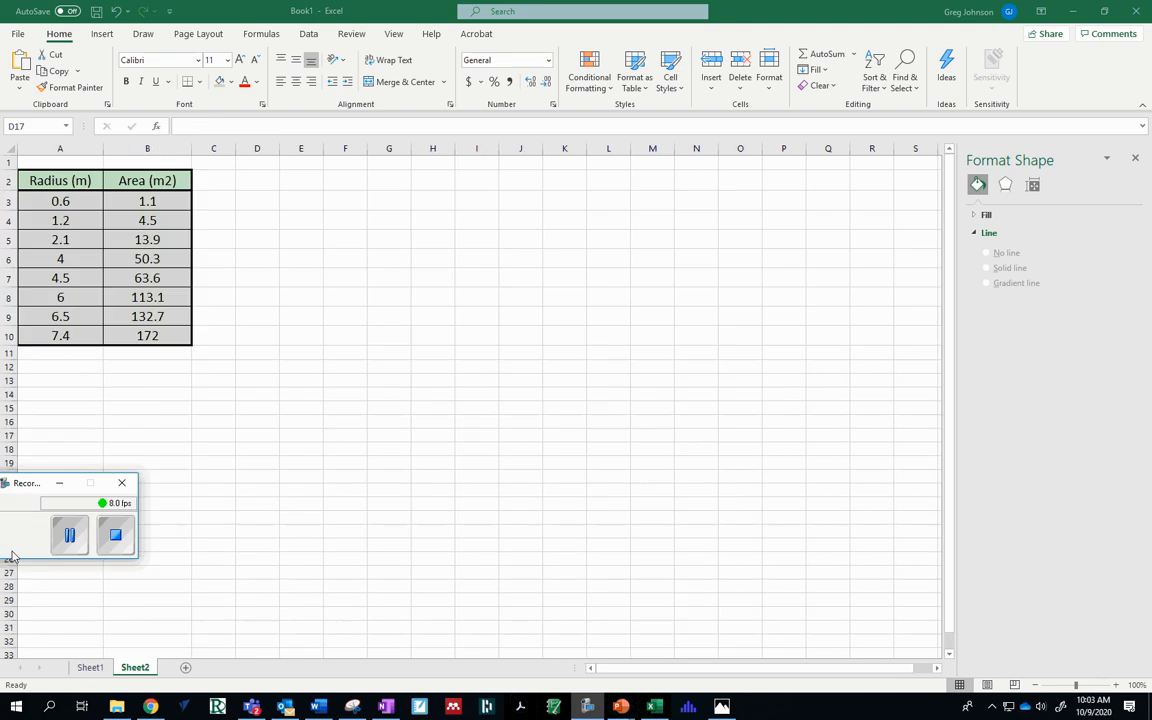
left_click_drag(24, 488, 110, 415)
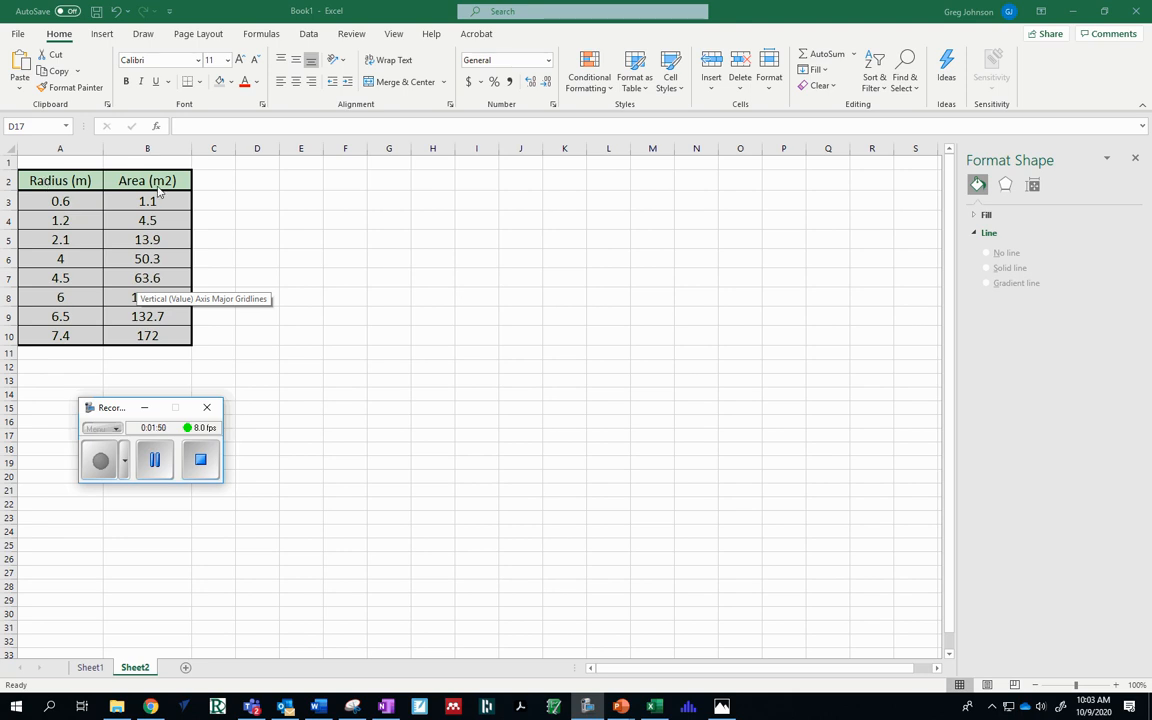
Step: Apply the Inside border preset to the Radius (m) and Area (m2) table A2:B10 and deselect the table
left_click(81, 181)
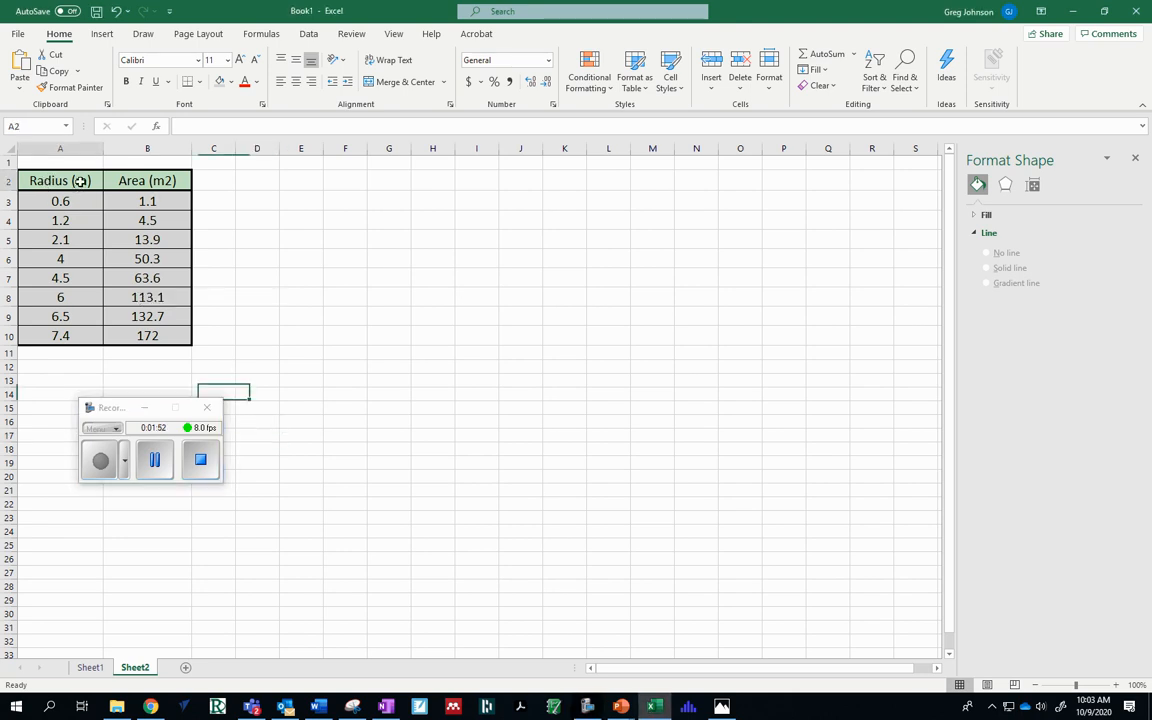
left_click_drag(81, 181, 158, 336)
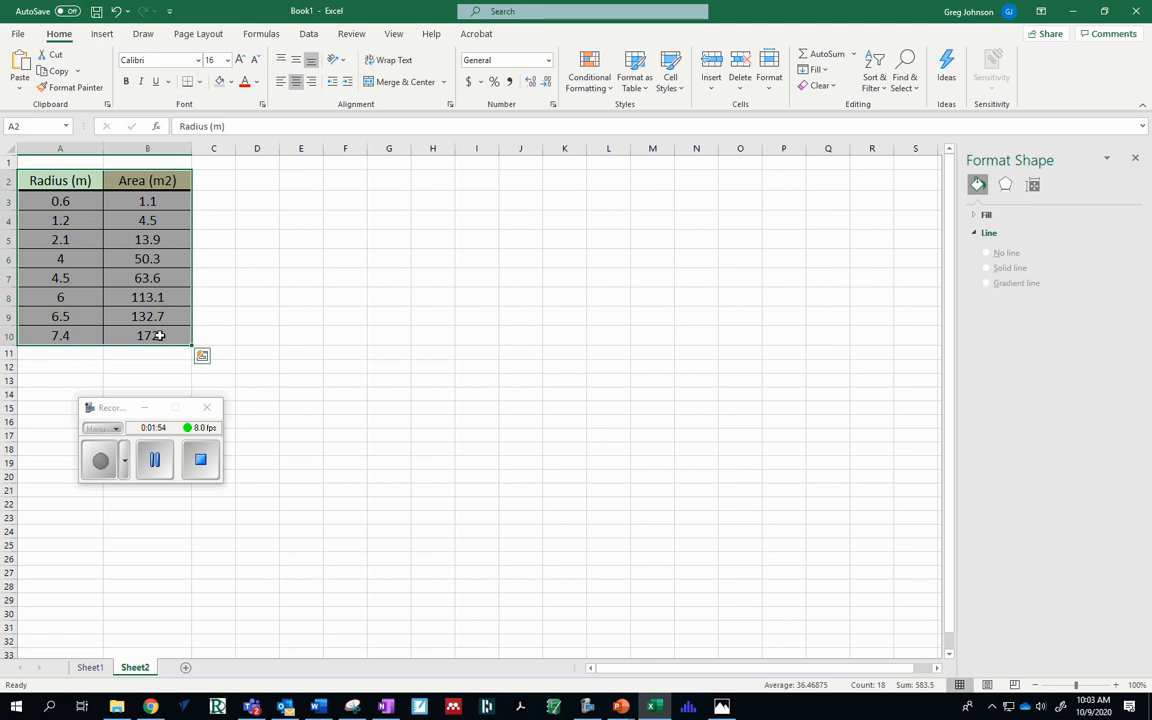
right_click(163, 336)
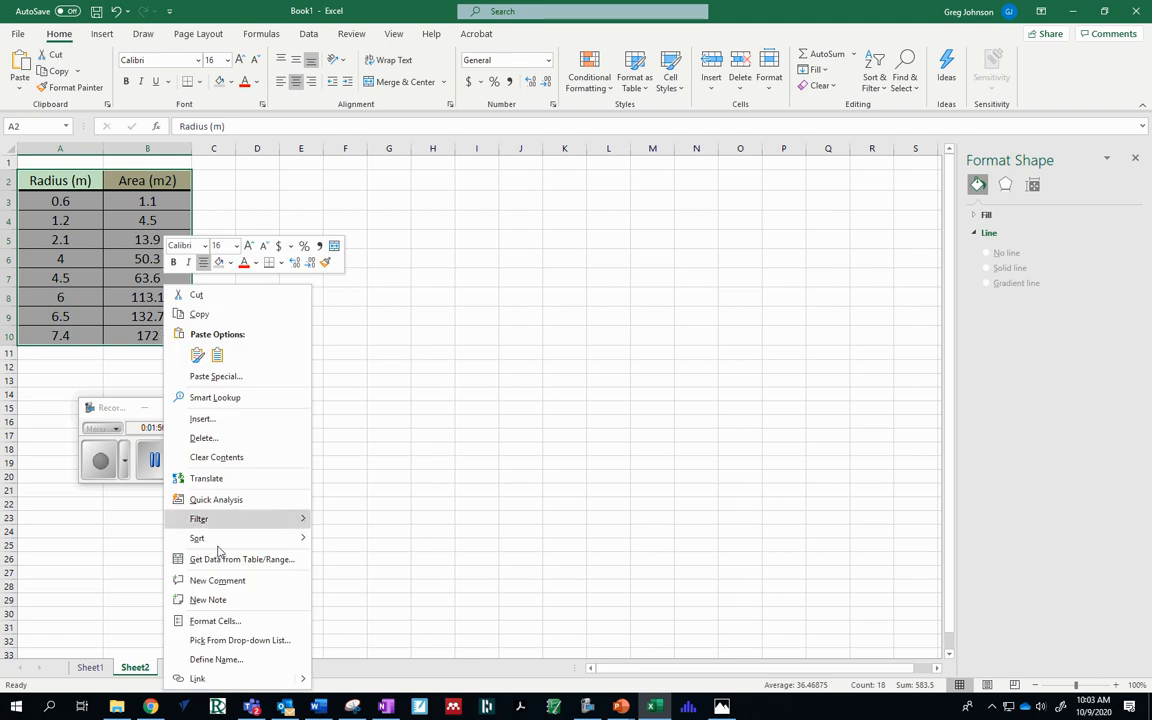
left_click(224, 621)
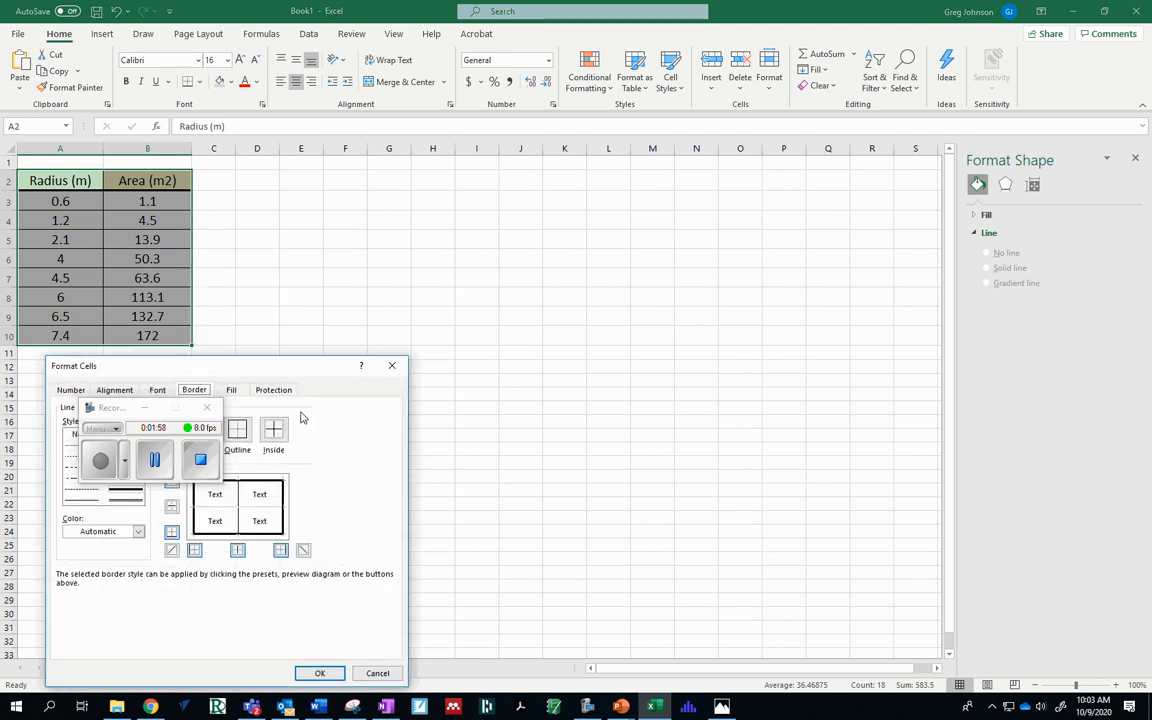
left_click_drag(197, 430, 1126, 644)
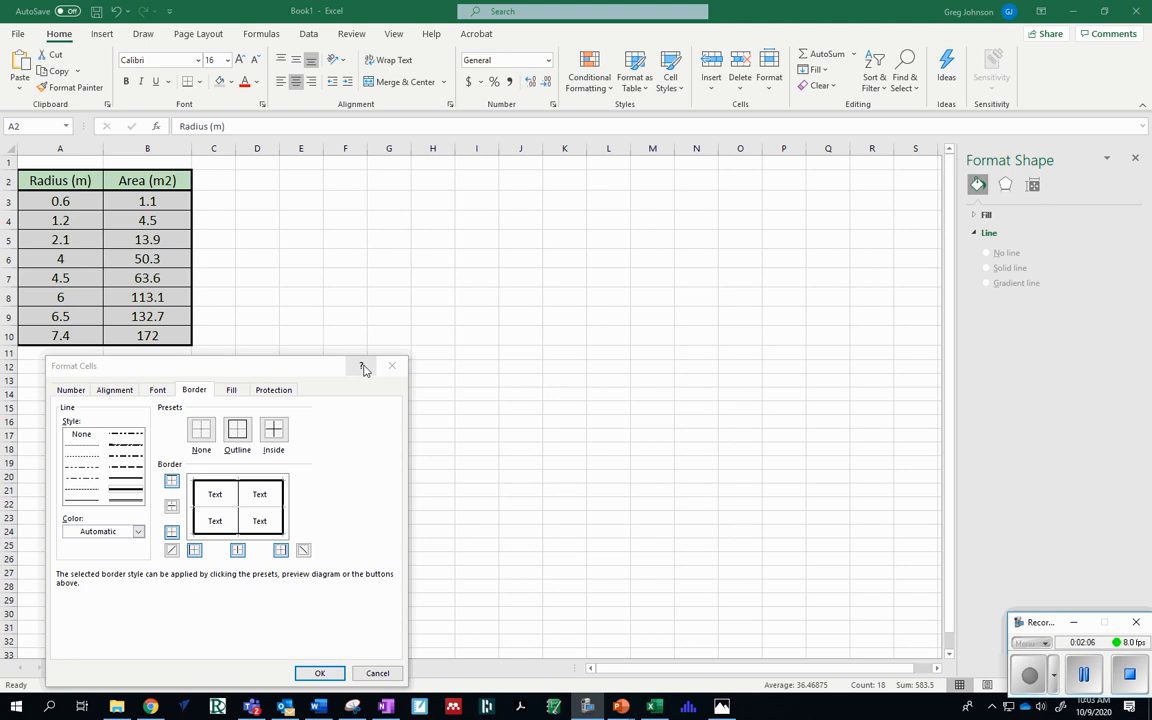
left_click(274, 432)
left_click(306, 673)
left_click(250, 256)
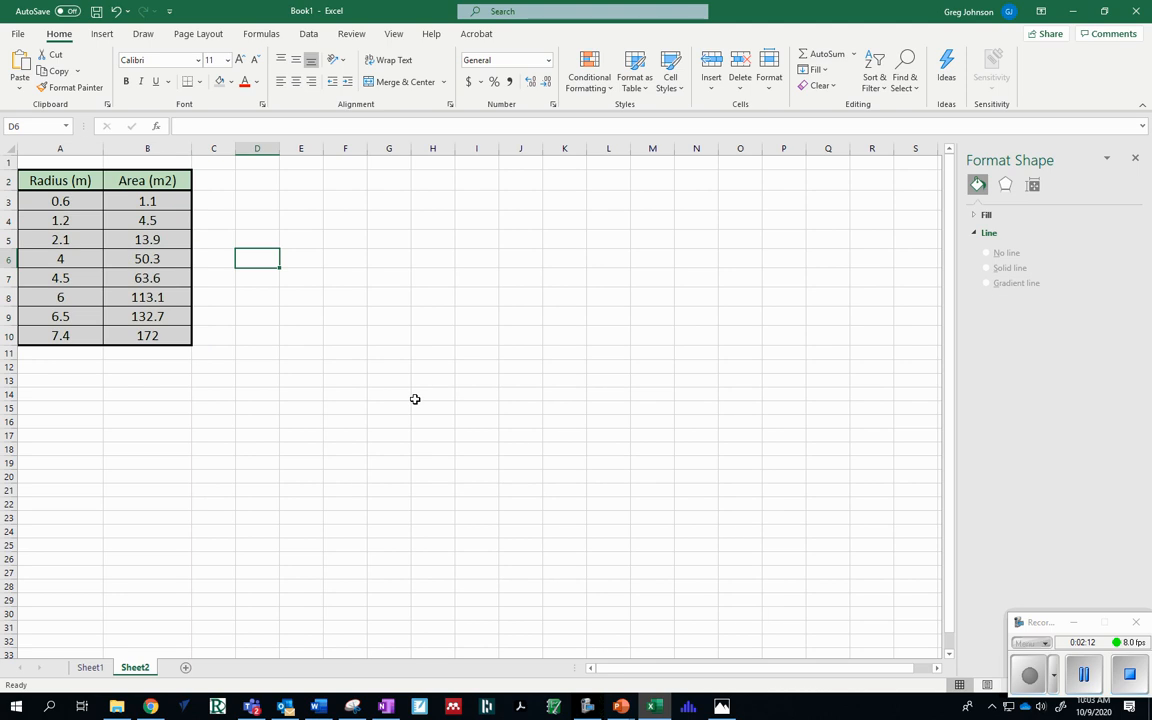
left_click(1085, 677)
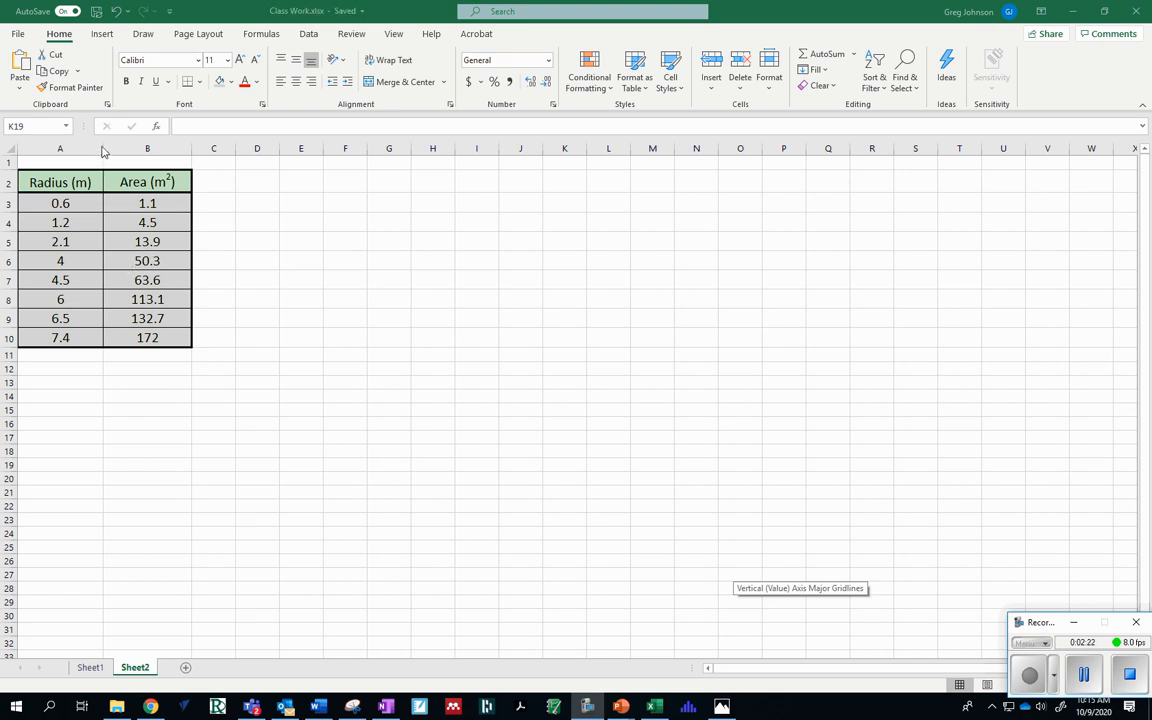
Step: Widen column A slightly and insert a markers-only scatter chart from the radius and area values in A3:B10
left_click_drag(102, 148, 107, 148)
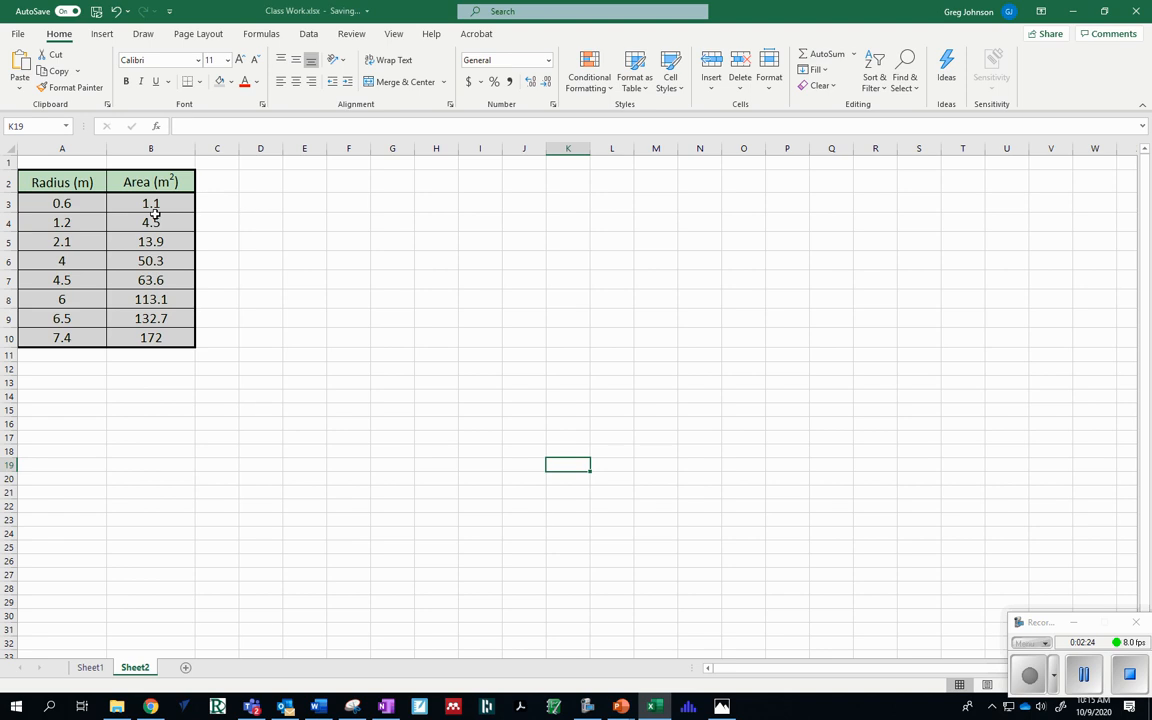
left_click_drag(85, 203, 160, 340)
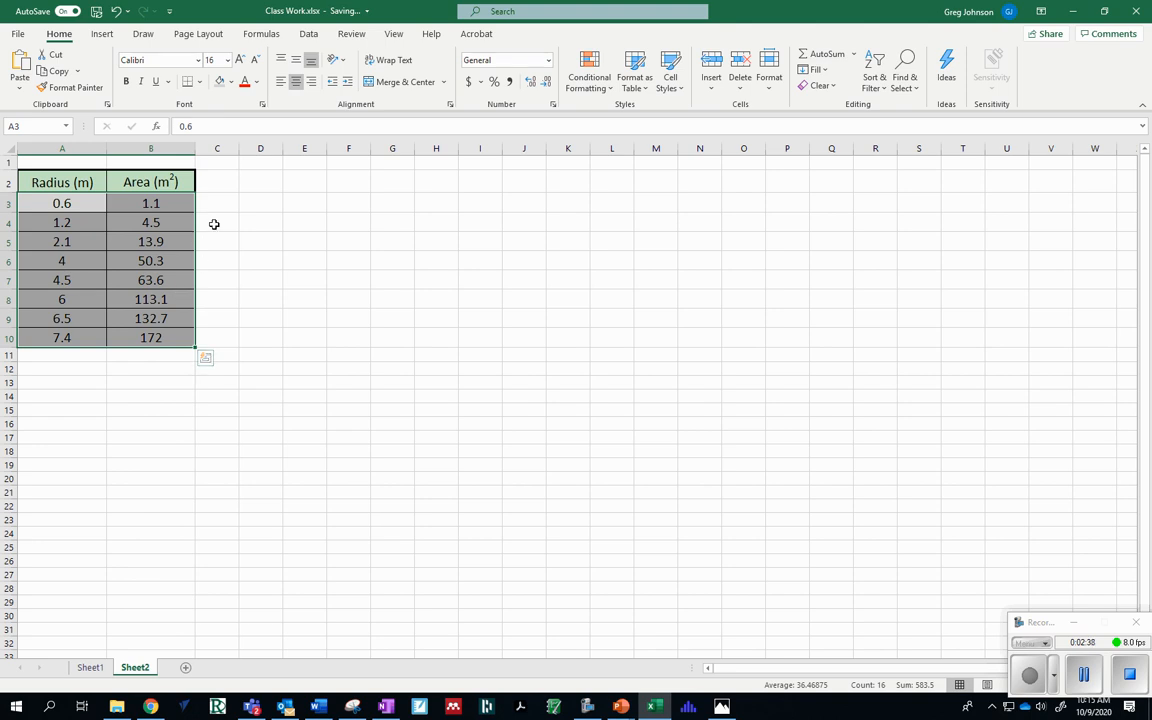
left_click(112, 40)
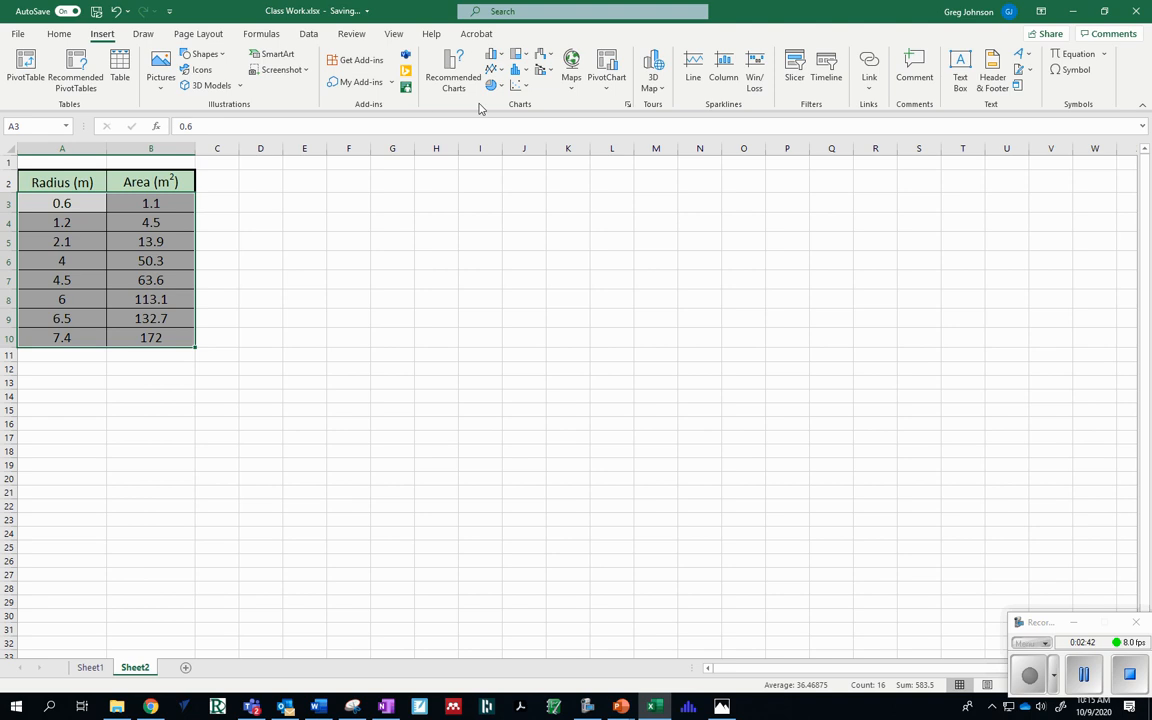
left_click(524, 88)
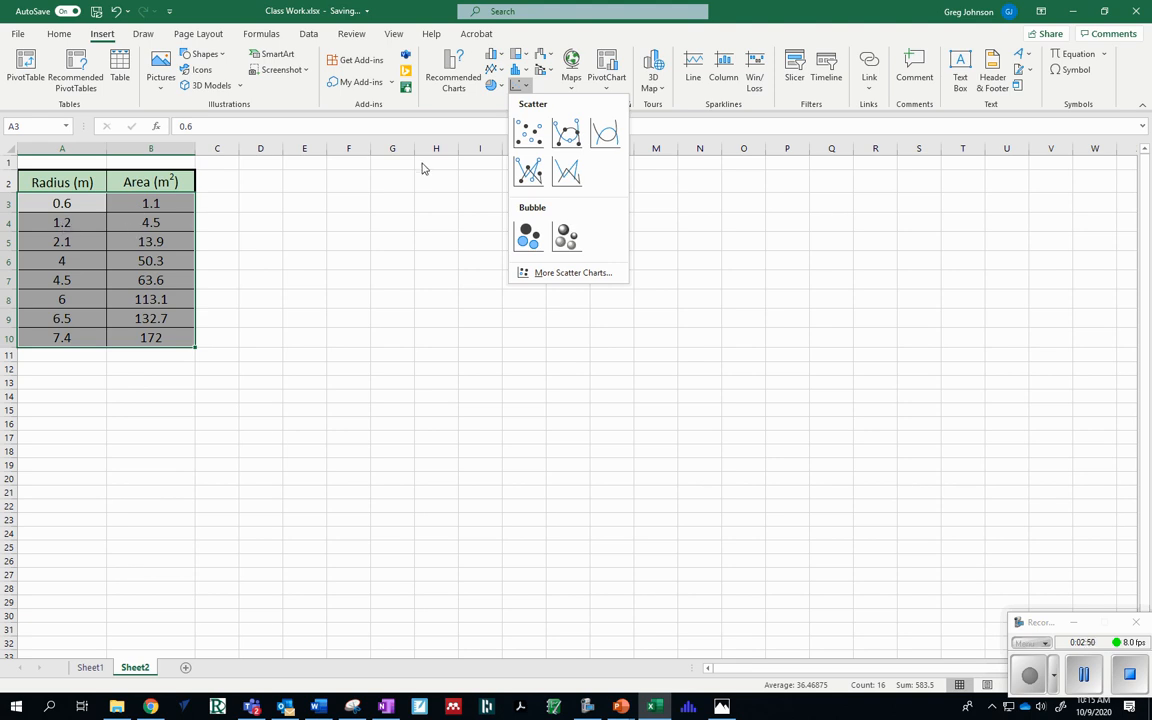
left_click(528, 138)
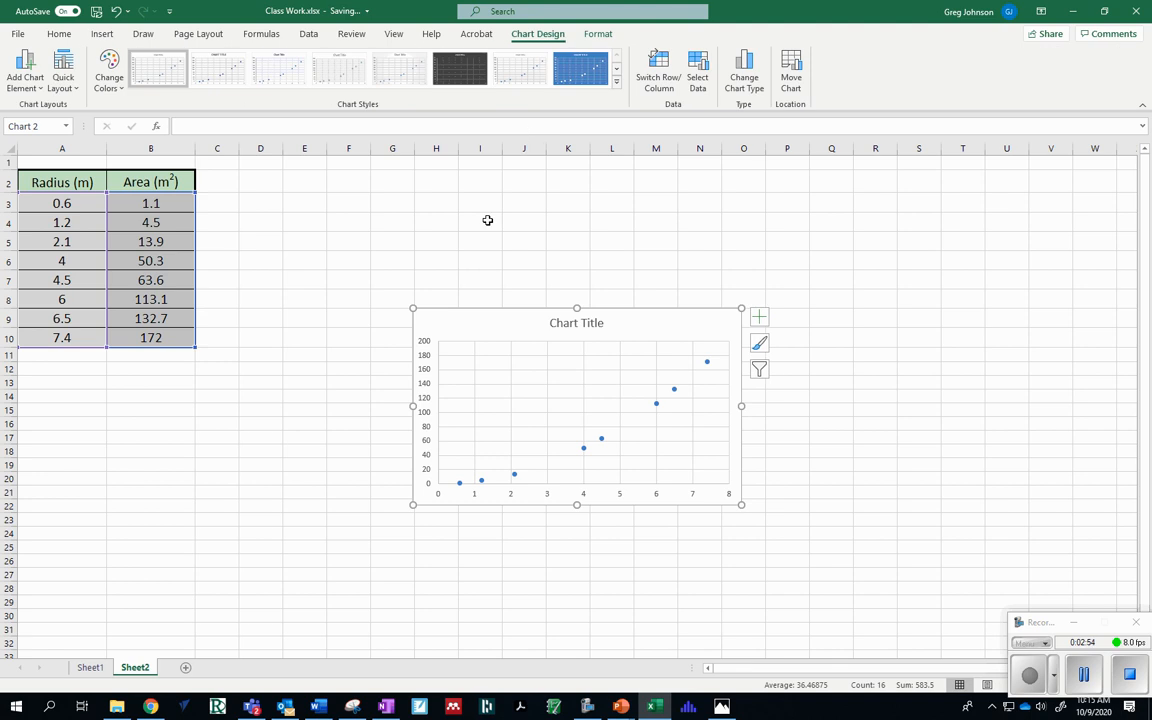
Step: Enlarge the scatter chart to cover about C2:Q26 and apply the last chart style, with a bold title and shadowed markers
left_click_drag(410, 309, 231, 175)
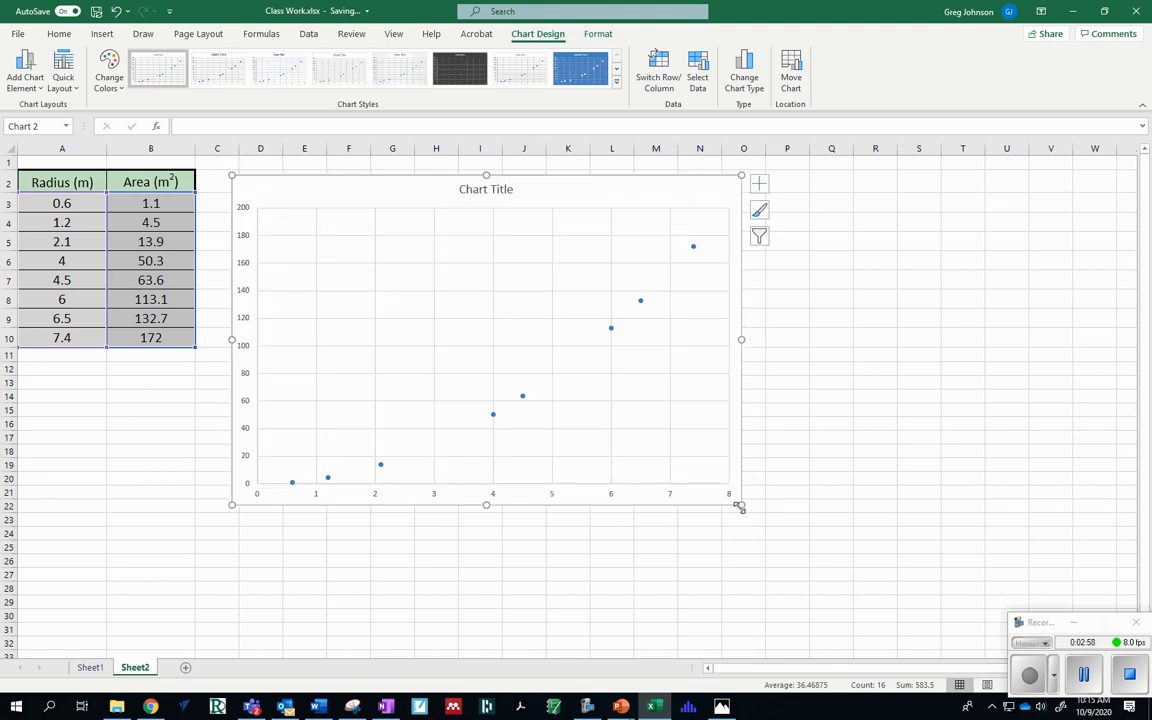
left_click_drag(740, 506, 831, 561)
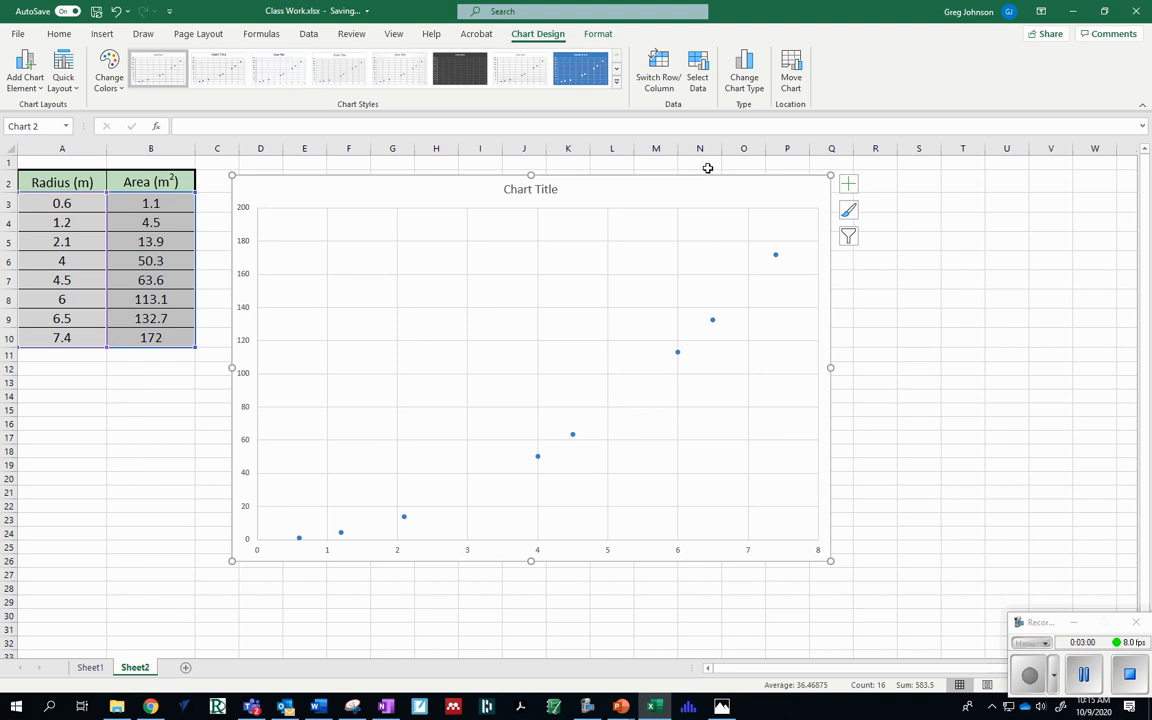
left_click(617, 69)
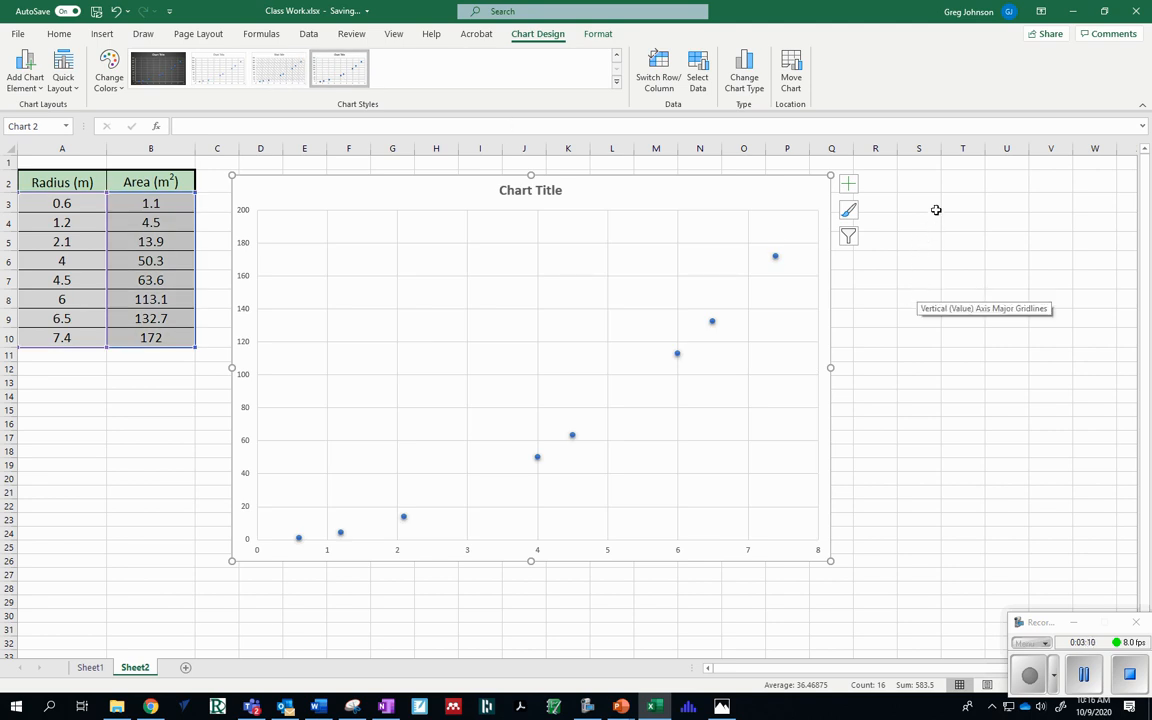
Step: Add axis titles to the chart and change the chart title to "Area vs Radius"
left_click(848, 186)
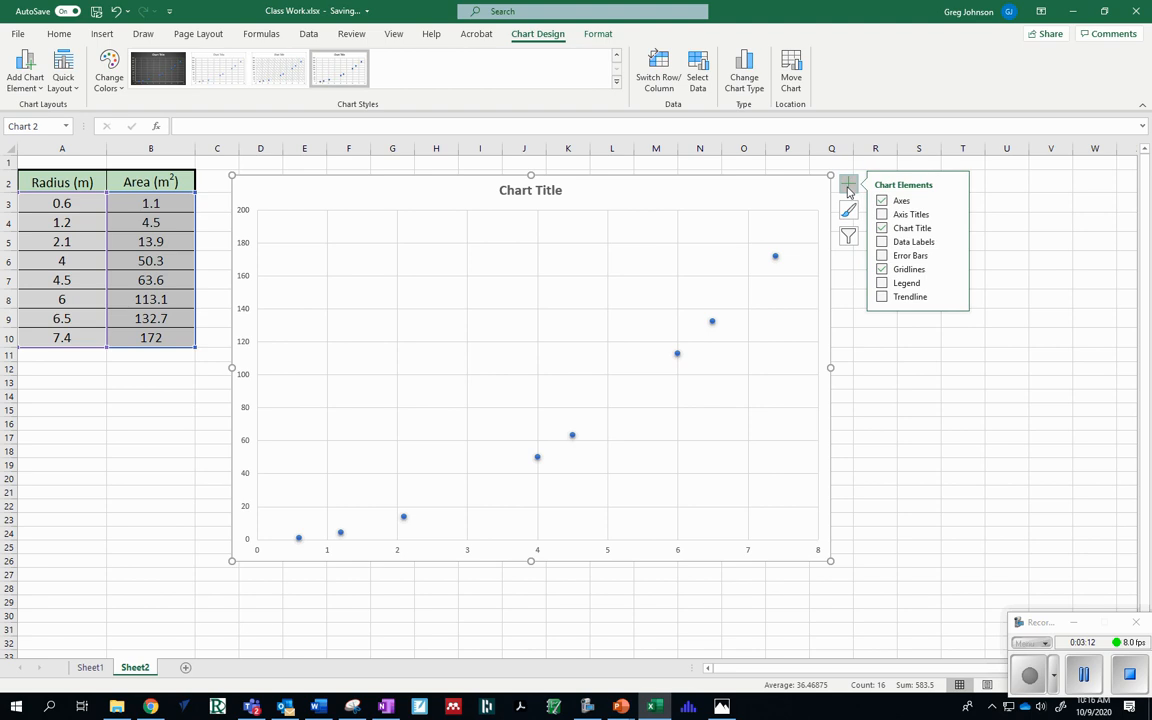
left_click(882, 215)
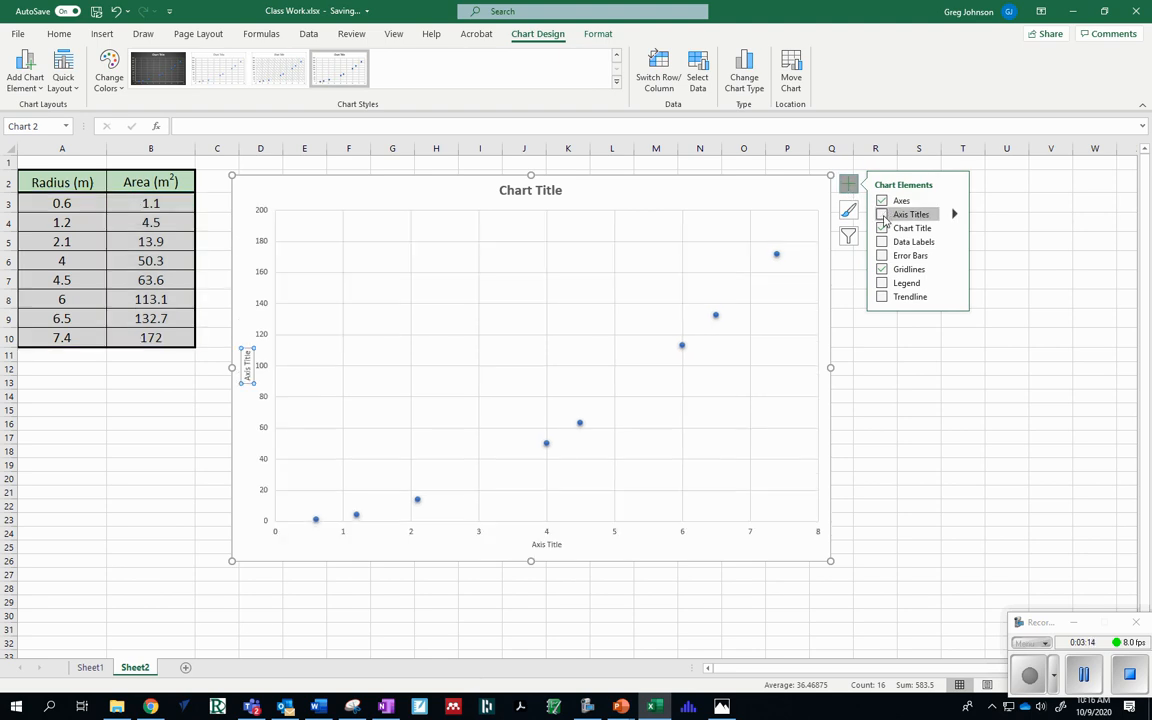
double_click(545, 191)
left_click_drag(562, 191, 496, 190)
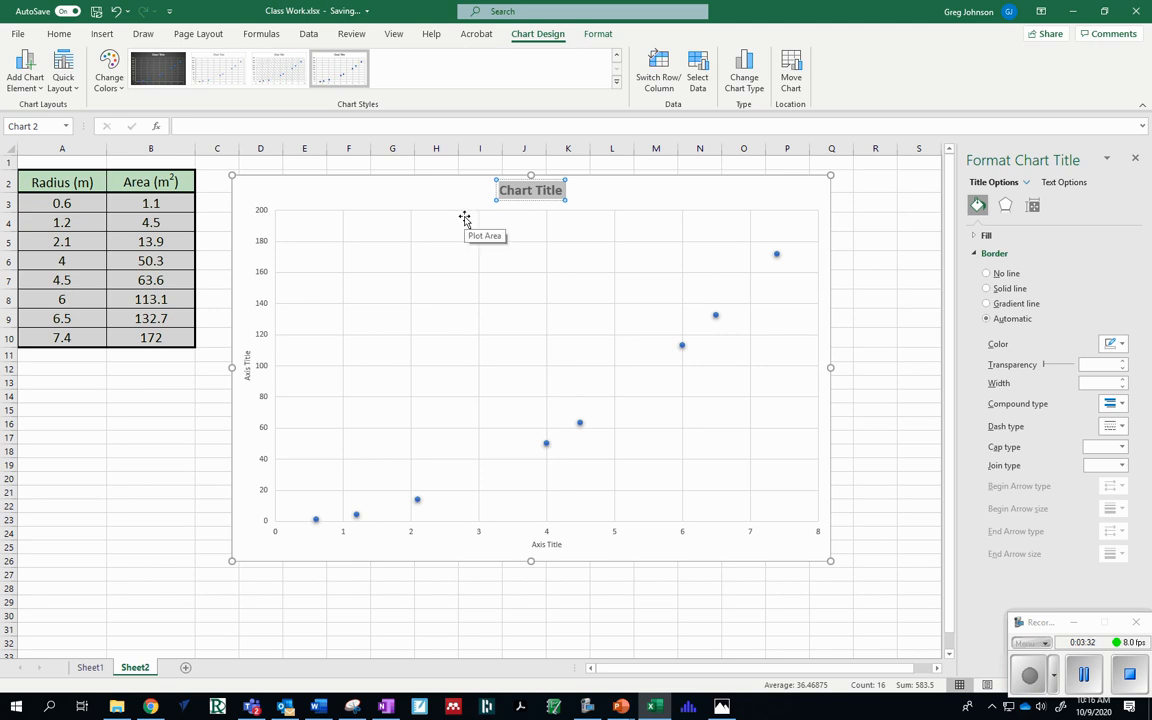
type("Area vs Radius")
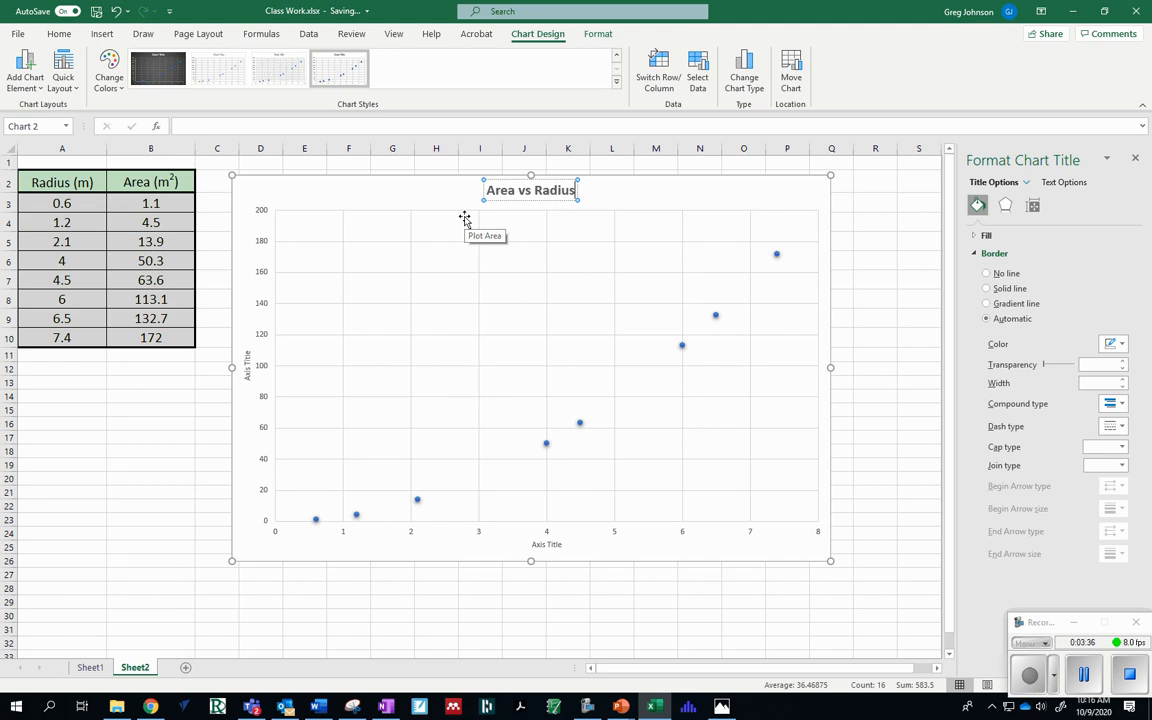
Step: Replace the vertical axis title's placeholder text with "Area (m2)"
left_click(246, 366)
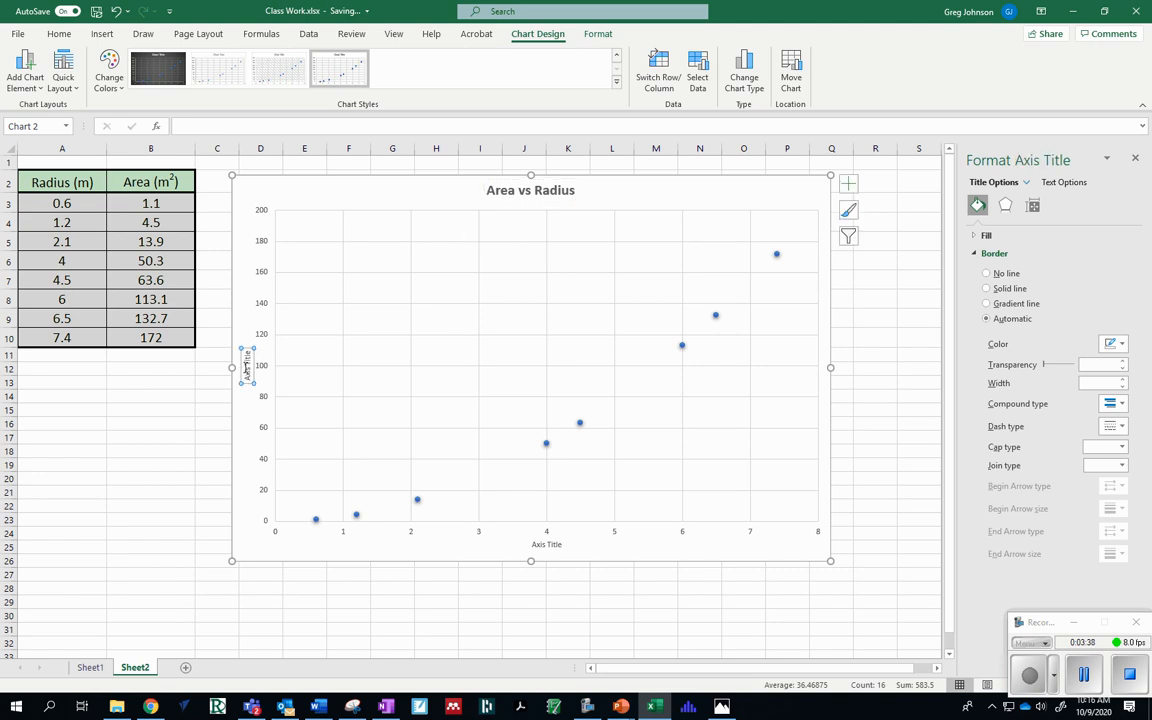
triple_click(247, 370)
key("BackSpace")
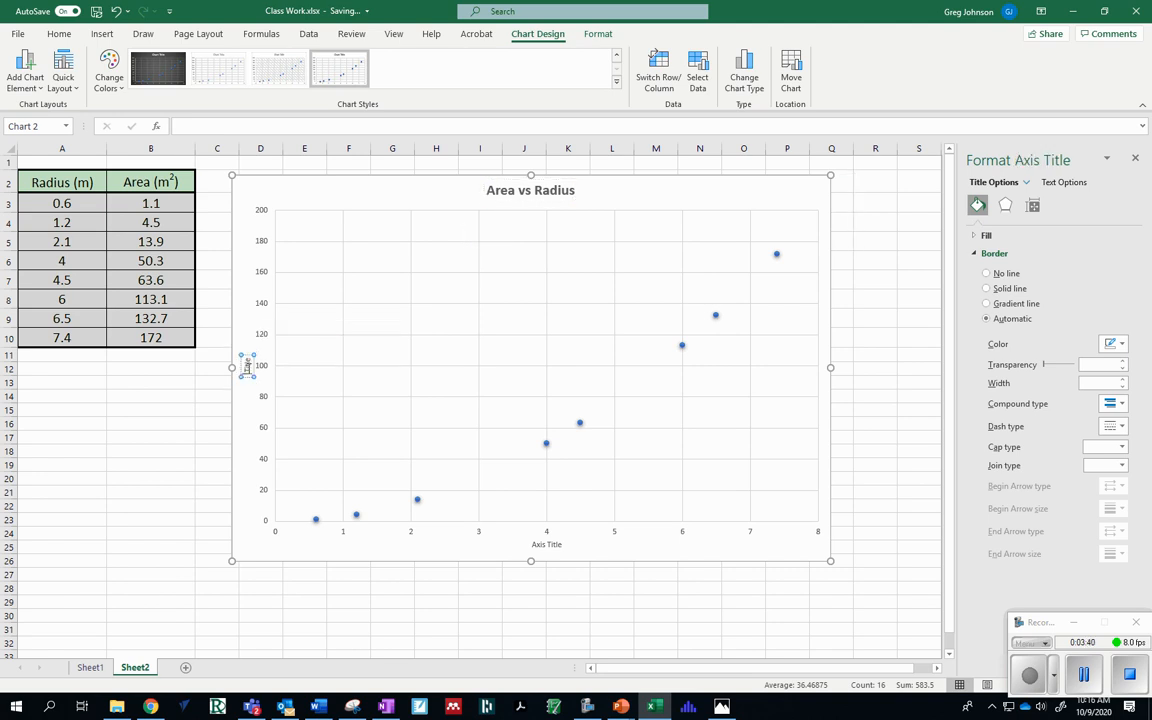
key("Delete")
key("Delete")
key("Delete")
key("Delete")
key("Delete")
key("Delete")
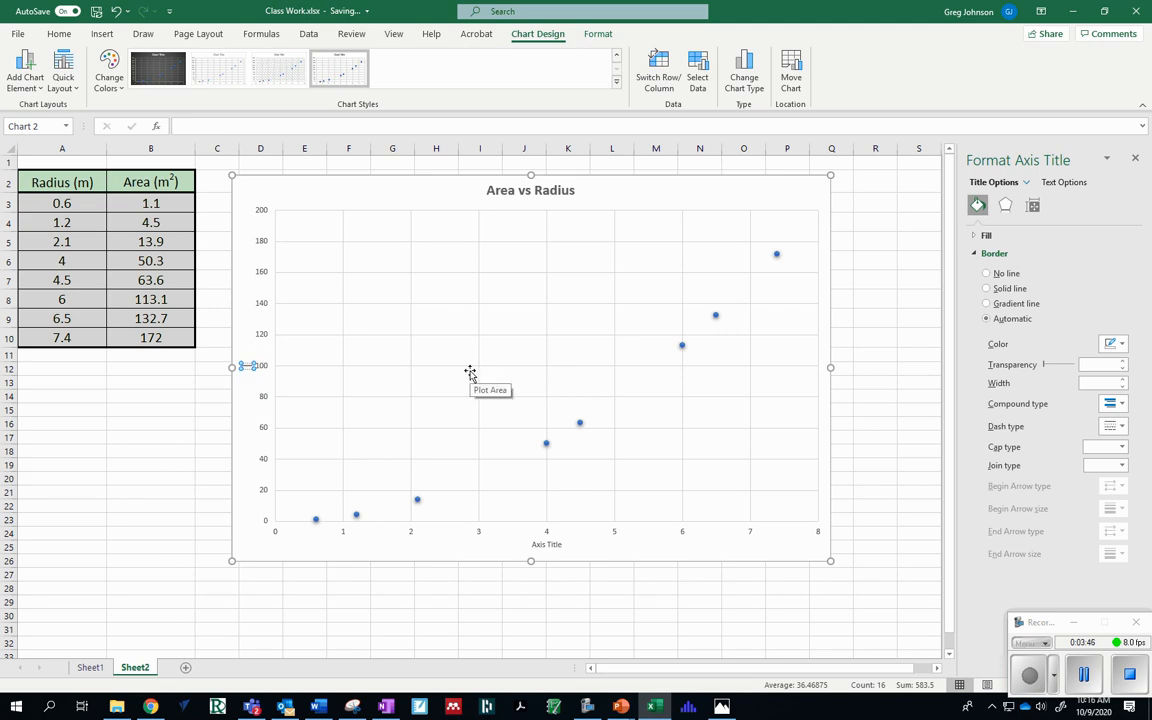
type("Area (m2")
key("shift+Left")
key("Right")
type(")")
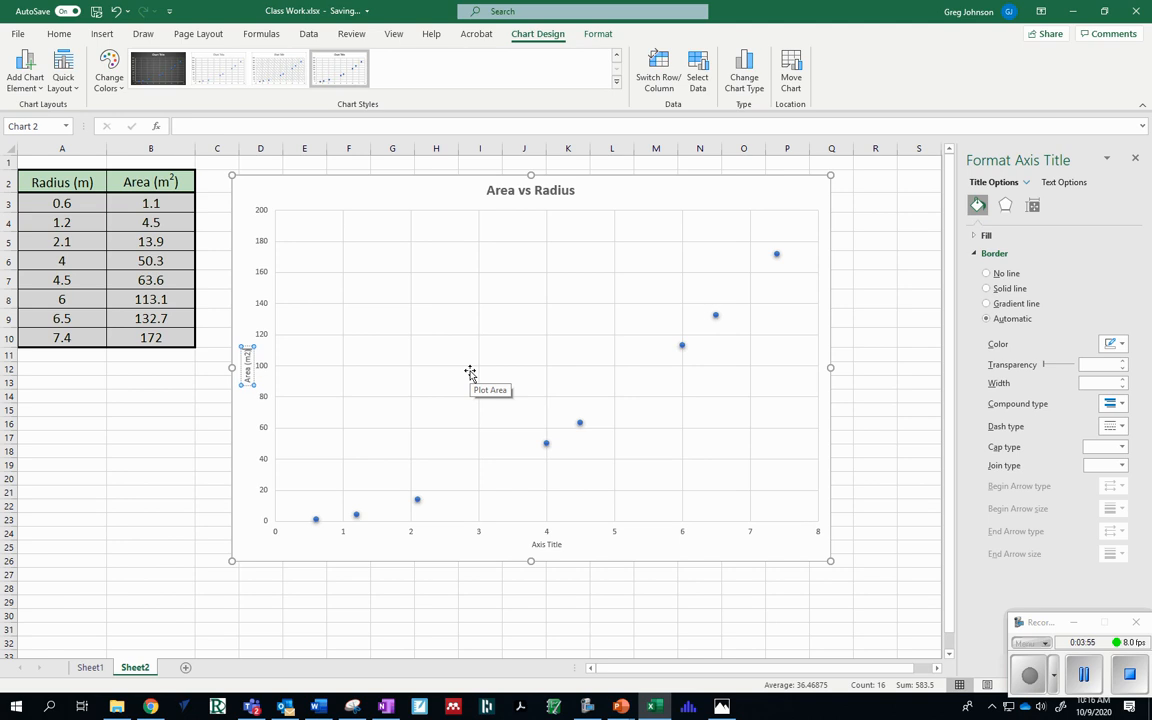
Step: Replace the horizontal axis title's placeholder text with "Radius (m)" and finish editing it
left_click(547, 544)
left_click_drag(563, 544, 528, 544)
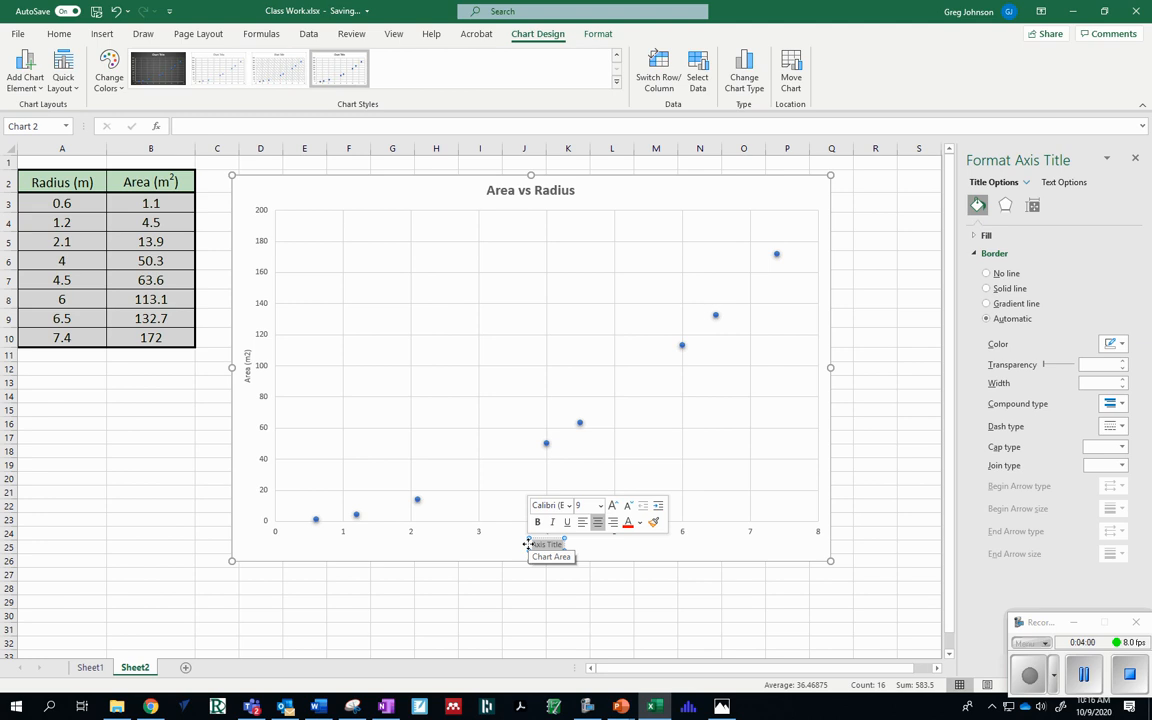
type("Radius")
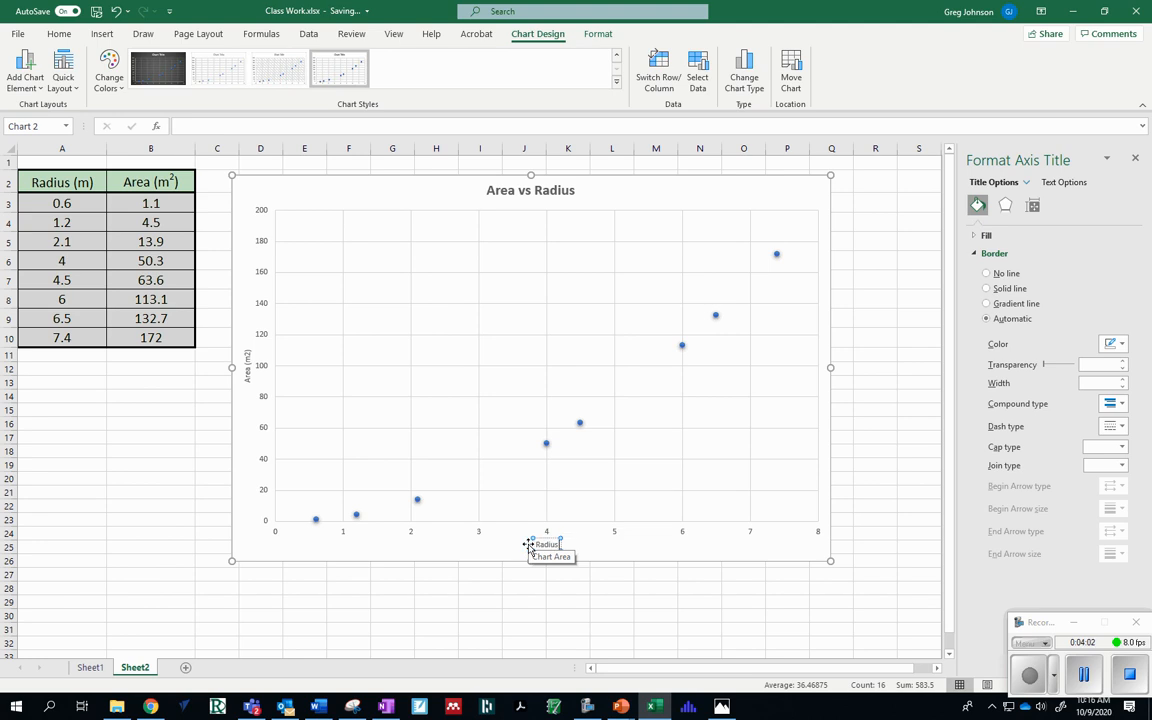
type(" (m)")
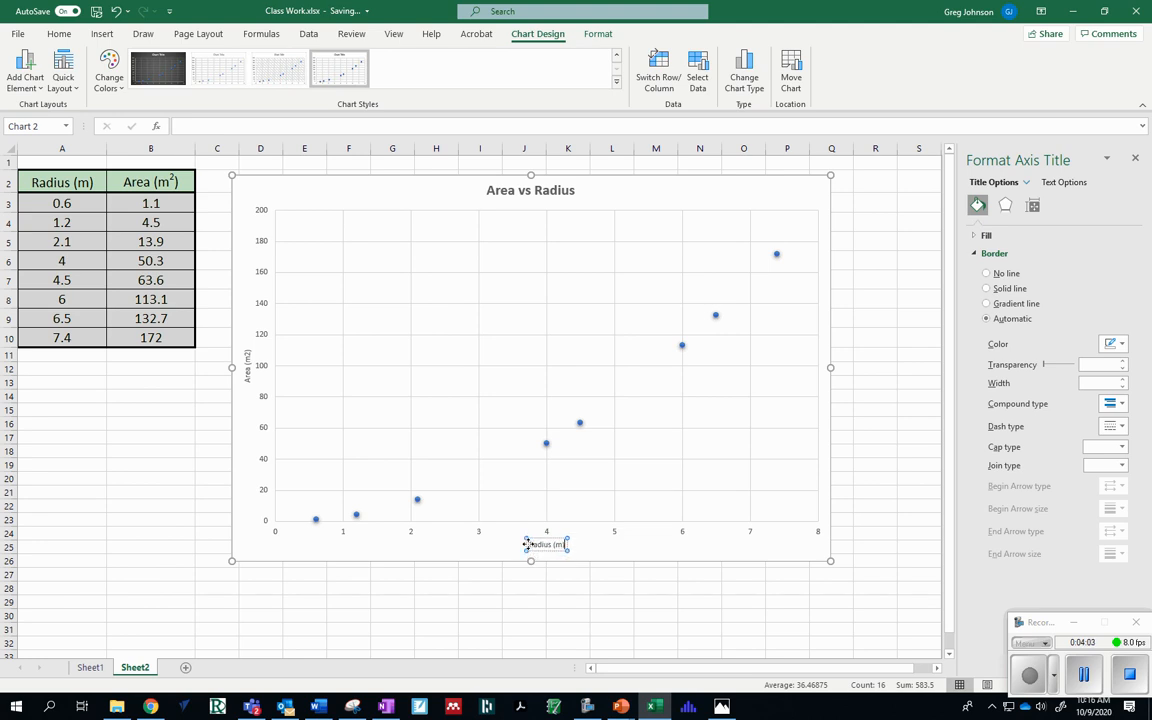
left_click(643, 553)
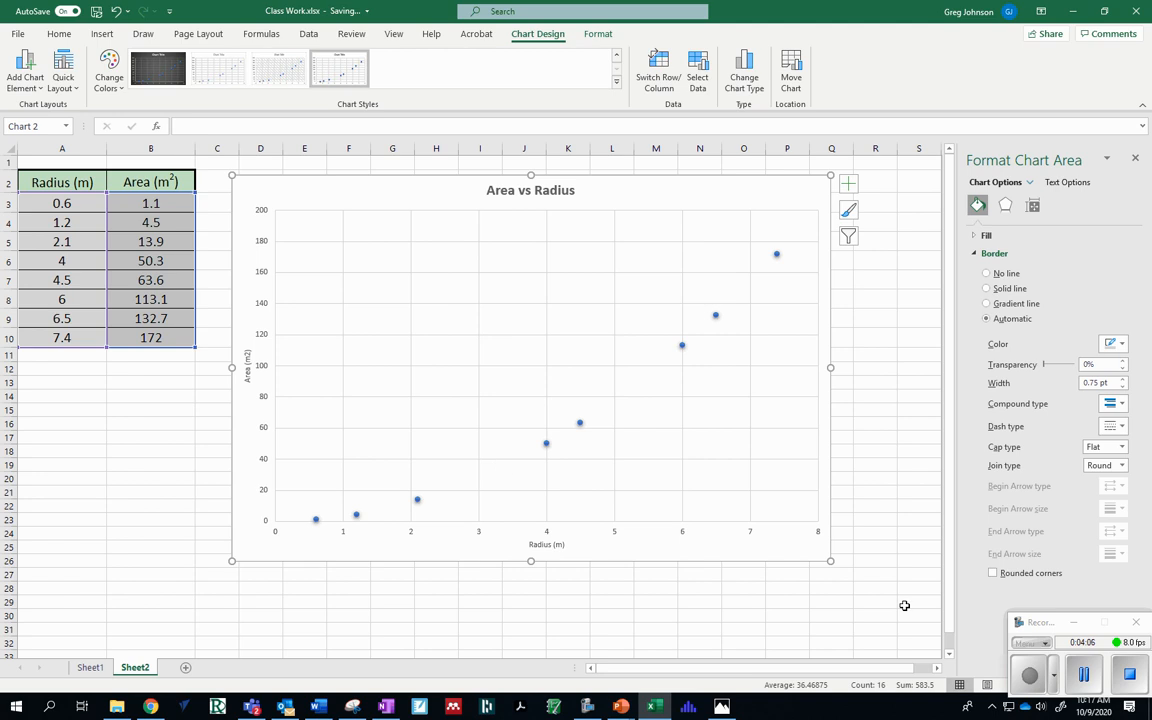
left_click(1084, 676)
left_click(1031, 677)
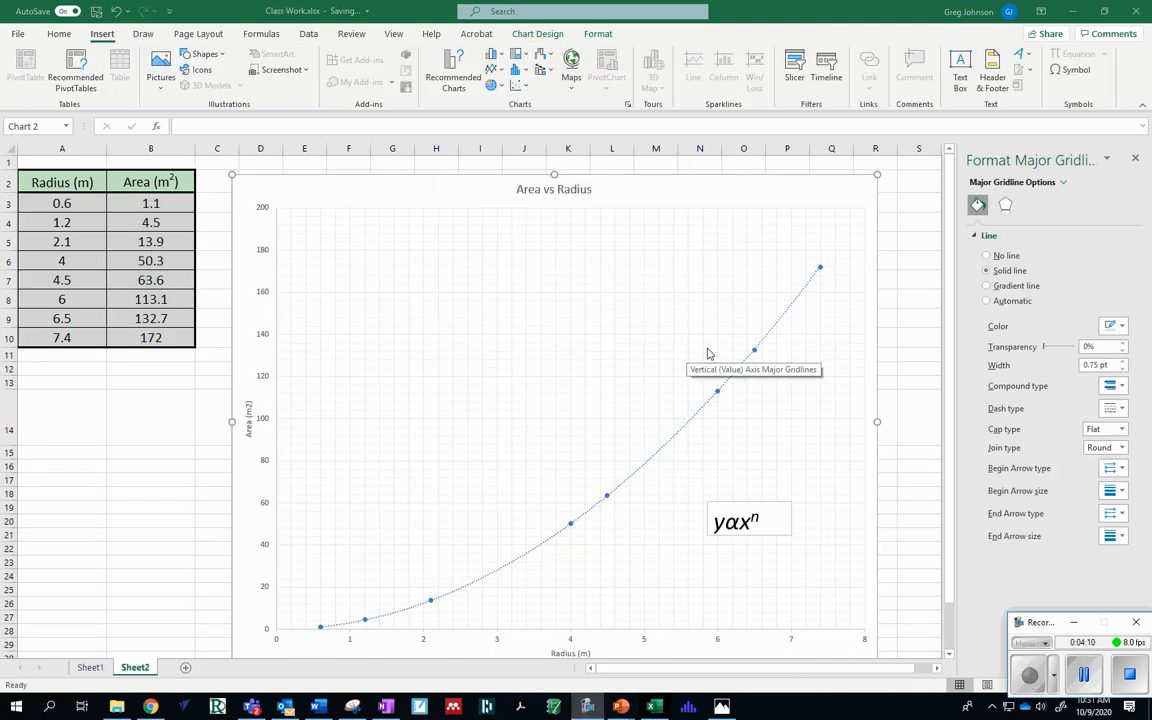
Step: Open the formatting options for the trendline through the Area vs Radius data points
left_click(719, 392)
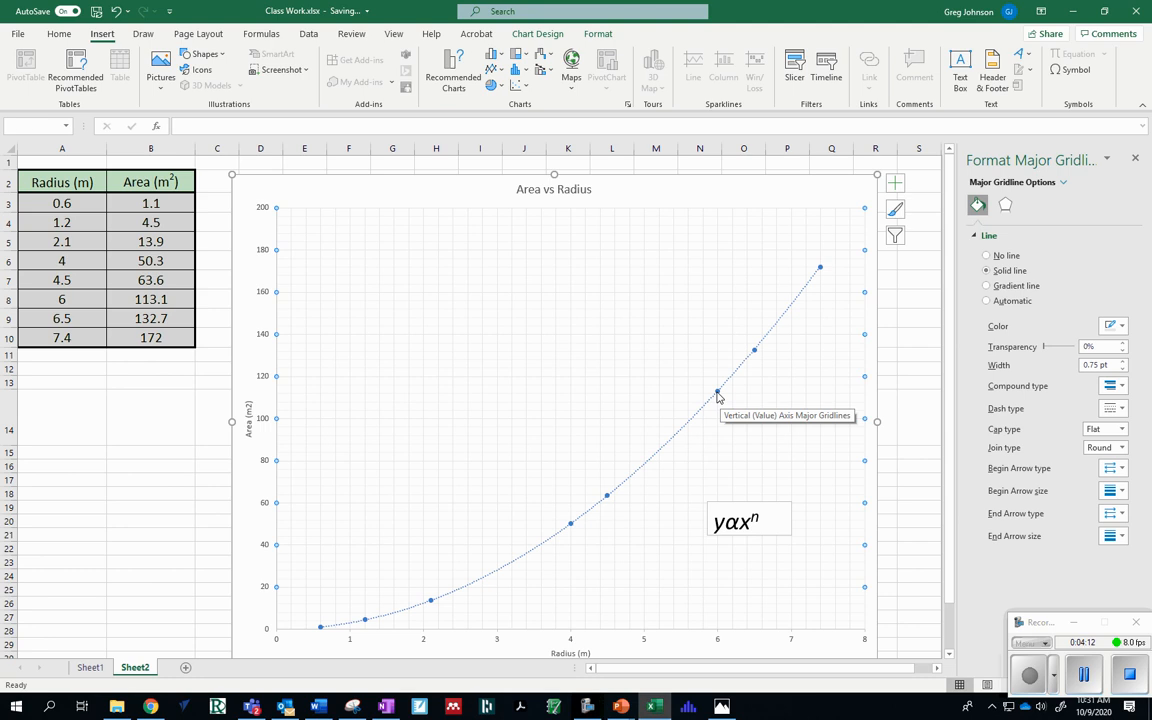
right_click(717, 396)
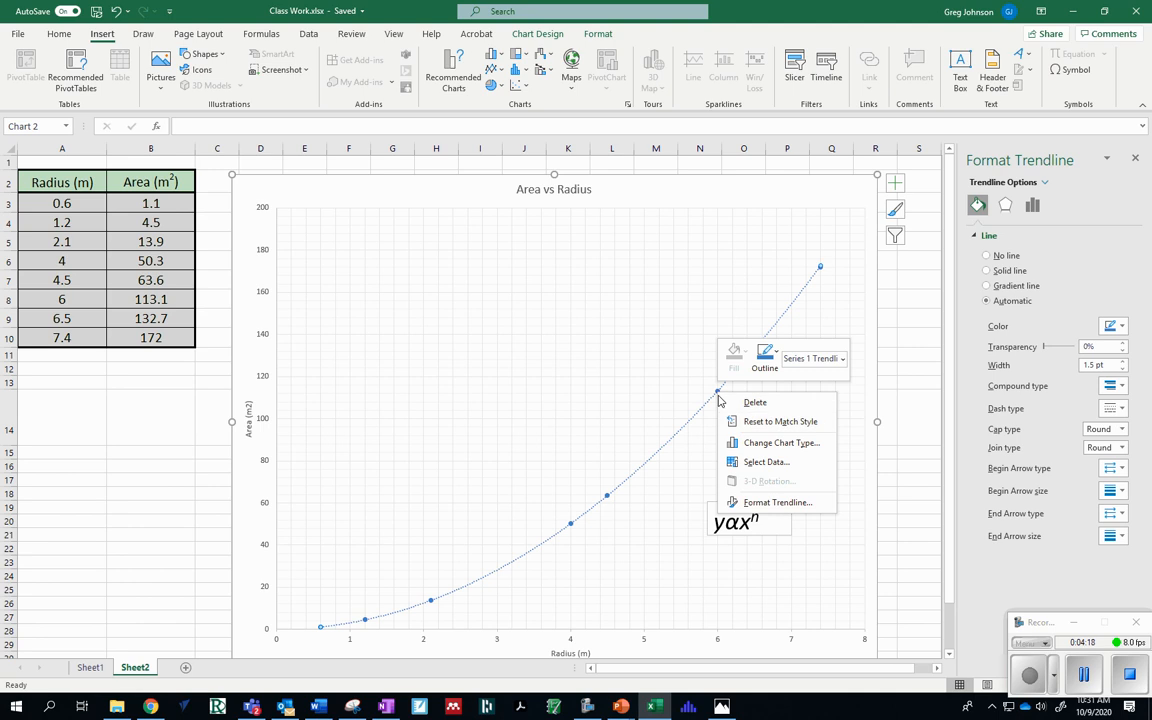
left_click(808, 503)
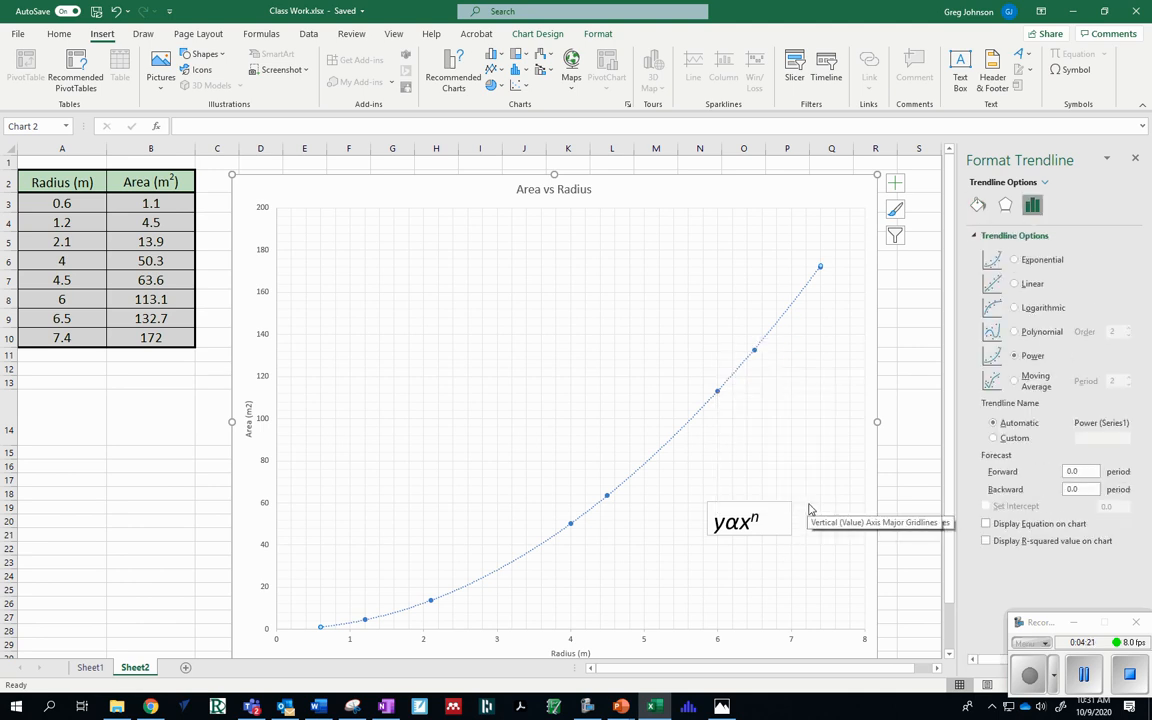
Step: Try the Exponential, Linear, Logarithmic and Polynomial trendline types on the data and return to Power
left_click(1015, 259)
left_click(1015, 283)
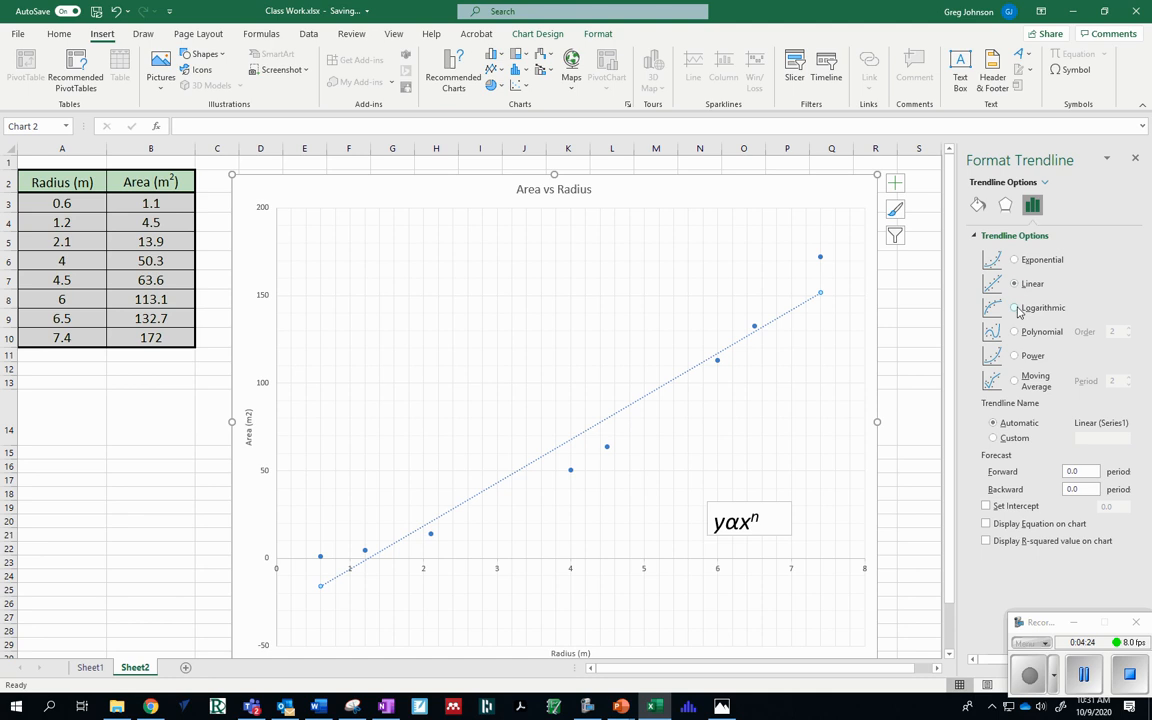
left_click(1015, 307)
left_click(1015, 332)
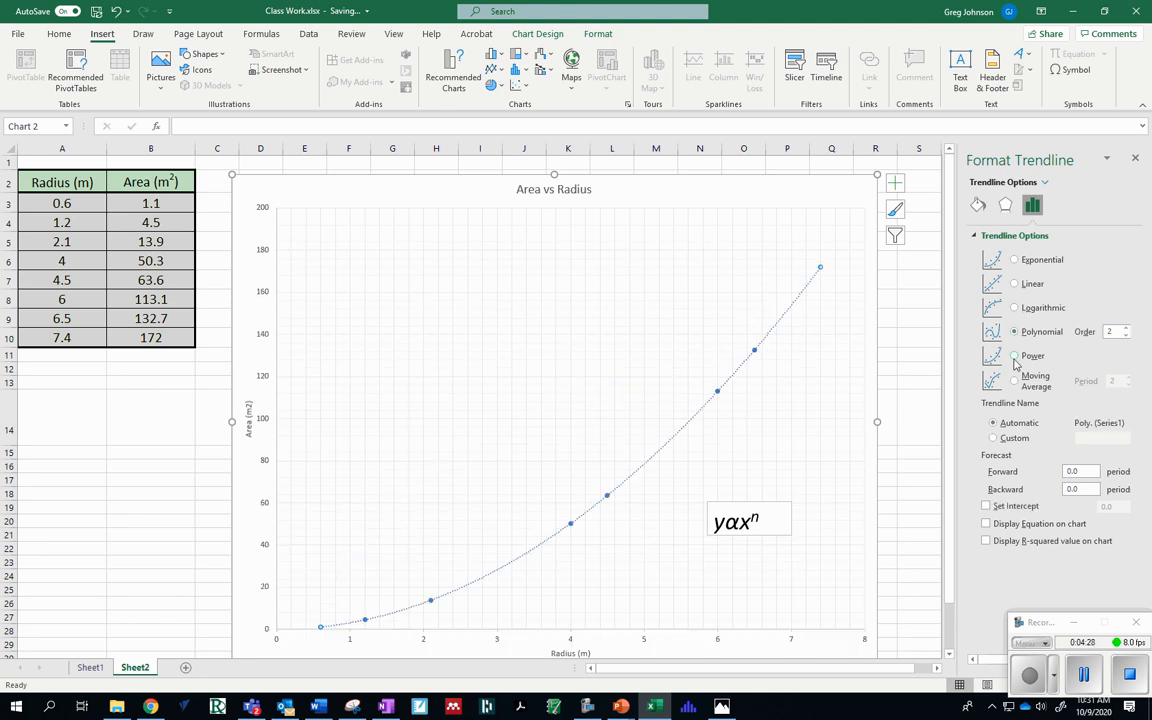
left_click(1015, 356)
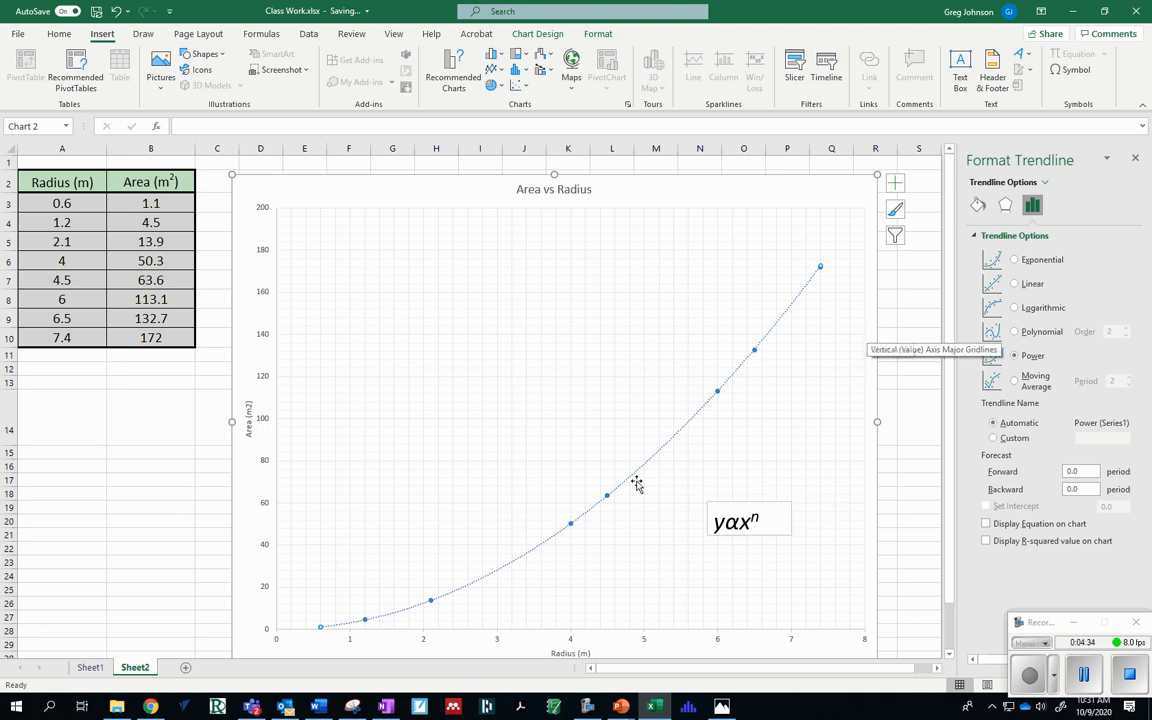
Step: Examine how the Power trendline fits the plotted points, comparing the whole chart with the radius and area table
scroll(733, 417, "down", 3)
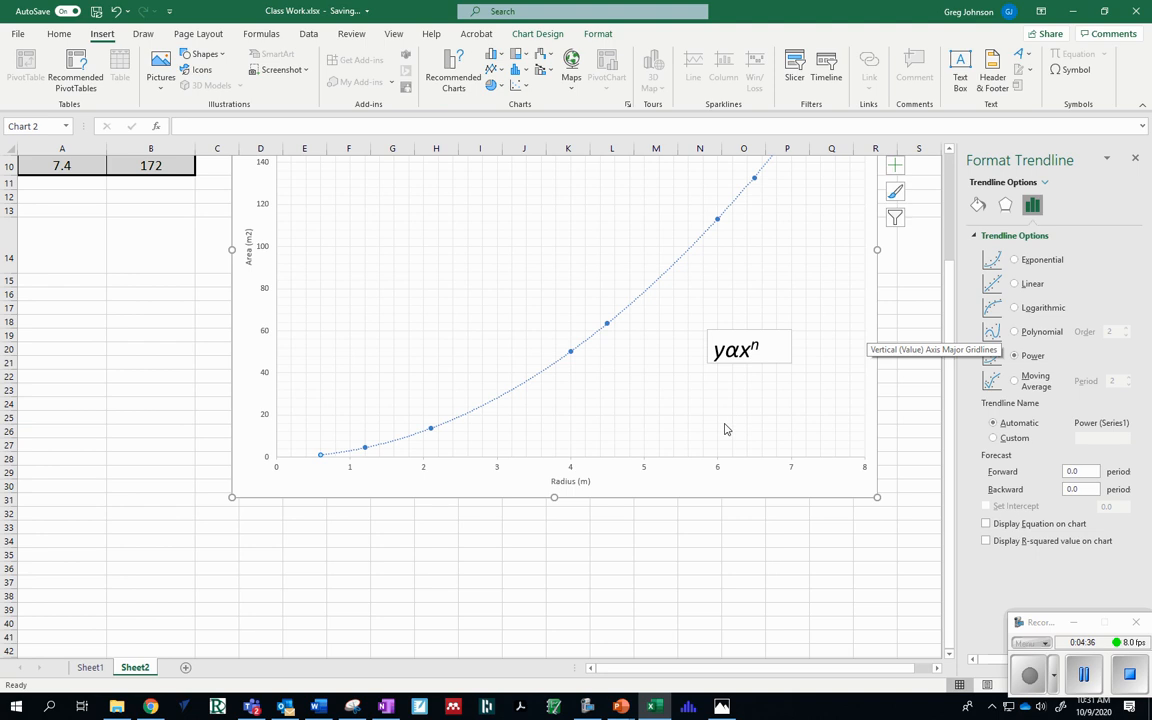
scroll(725, 432, "up", 2)
scroll(598, 447, "up", 1)
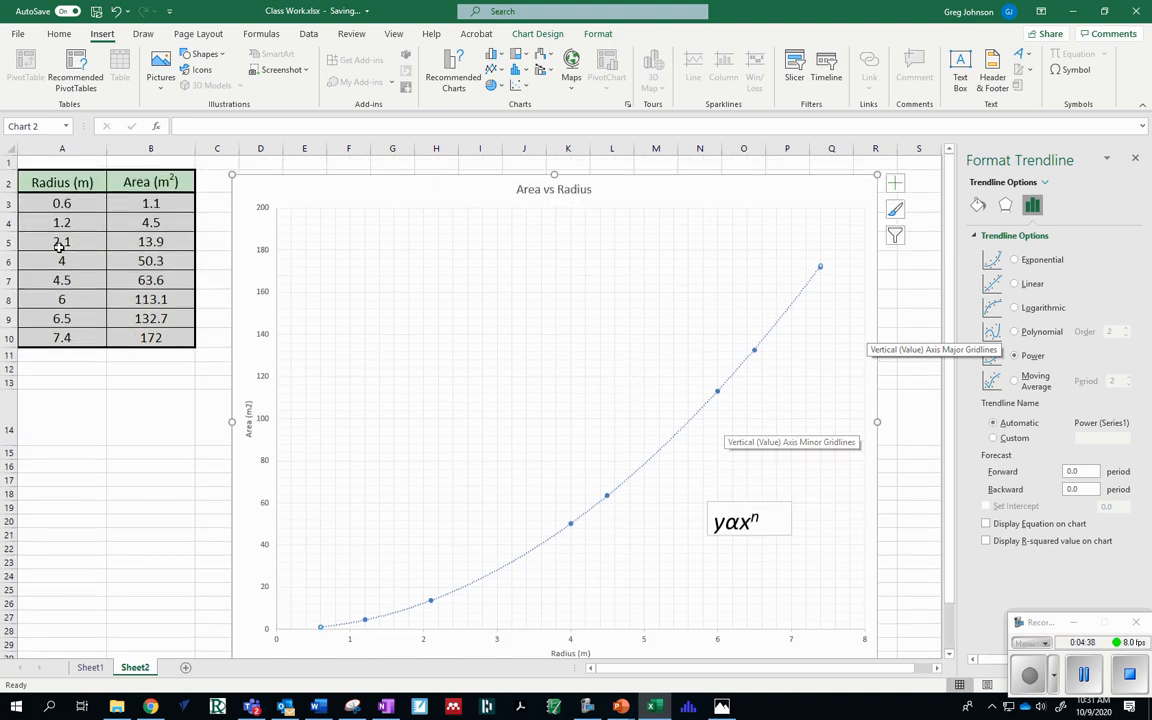
scroll(558, 407, "down", 1)
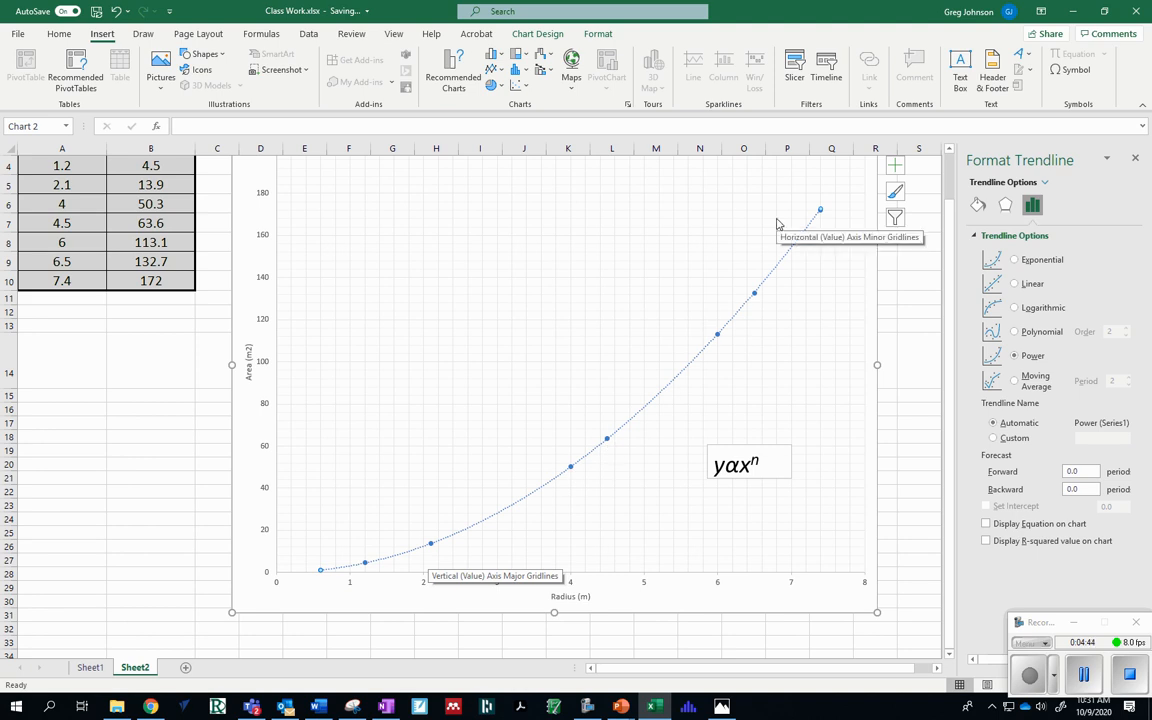
scroll(643, 395, "up", 1)
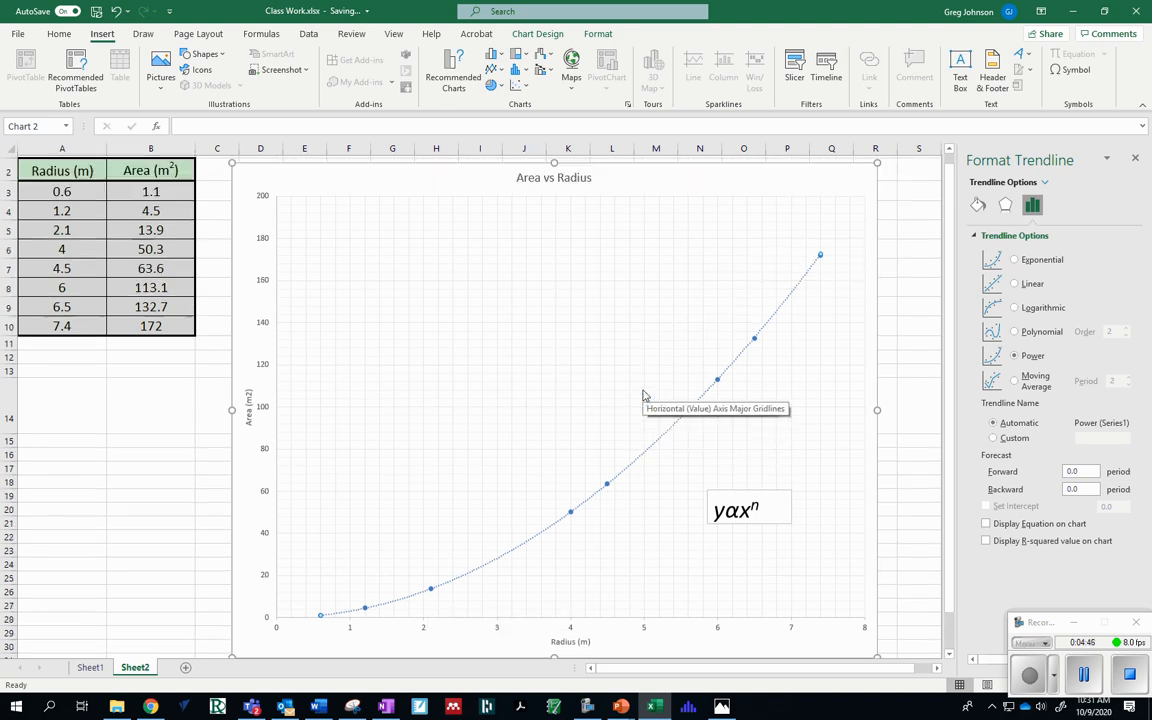
scroll(643, 395, "down", 1)
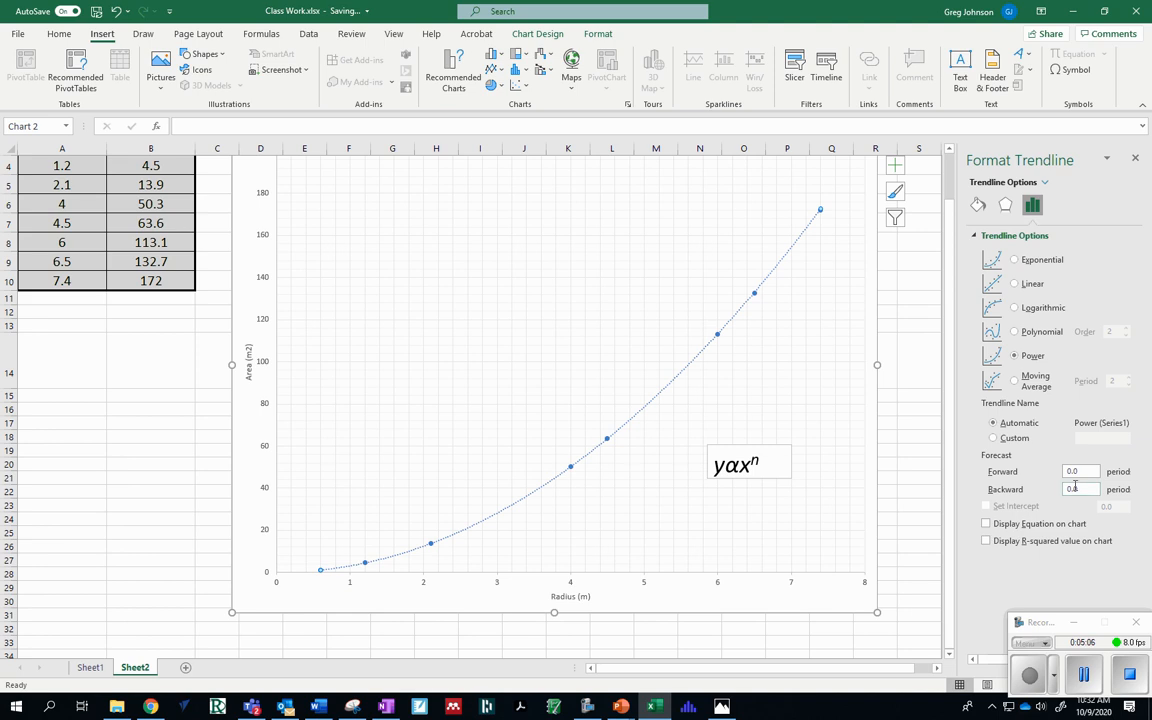
scroll(693, 458, "up", 1)
scroll(693, 458, "down", 1)
Step: Display the trendline's equation on the chart and place it above the curve, near radius 3 and area 140
left_click(986, 524)
left_click(986, 524)
left_click(986, 524)
left_click_drag(768, 210, 493, 276)
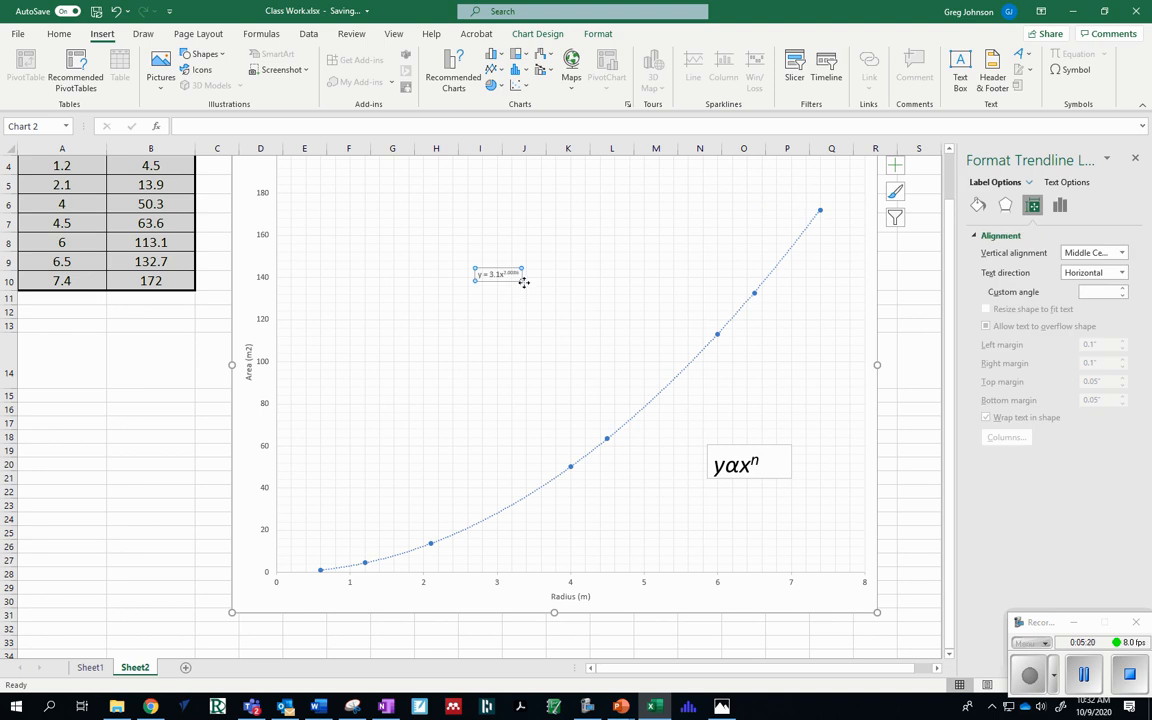
Step: Try to enlarge the trendline equation on the chart to font size 40
left_click_drag(522, 281, 470, 273)
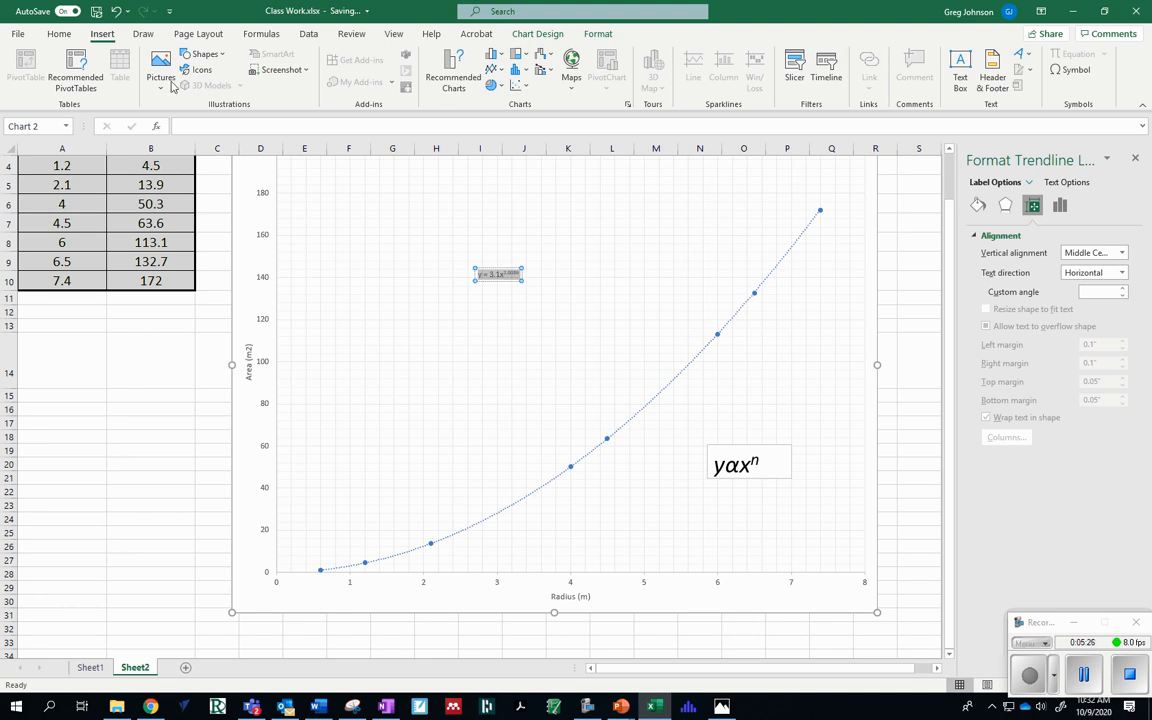
left_click(59, 34)
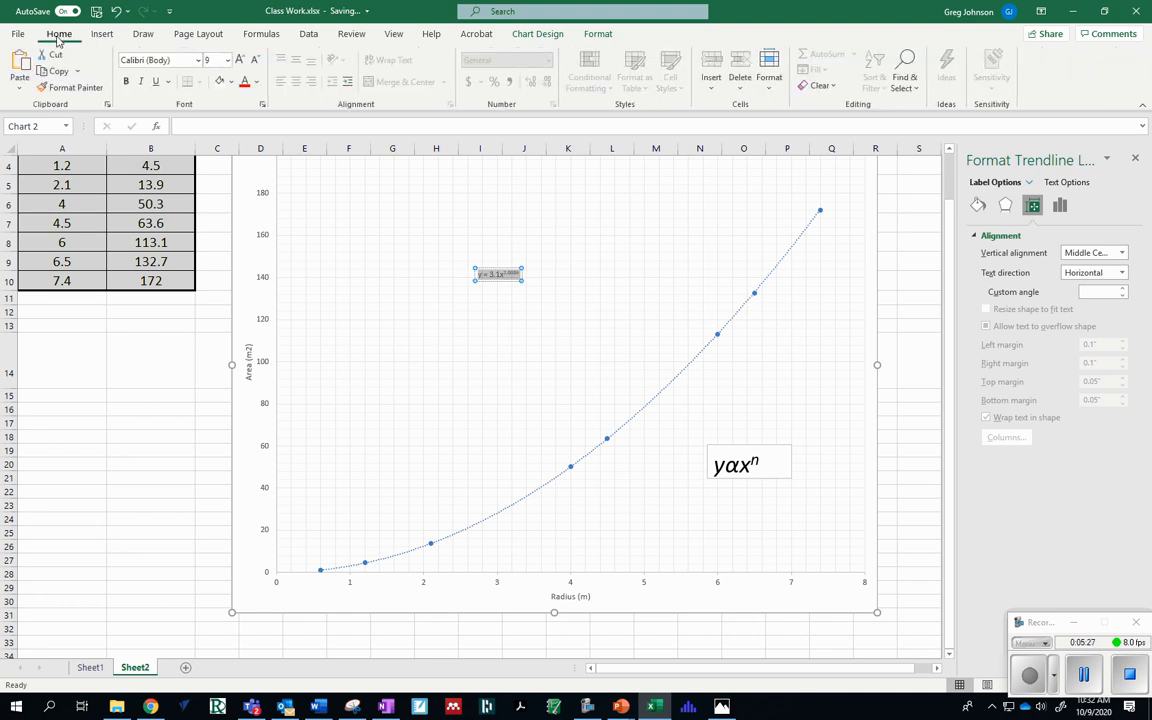
left_click(228, 60)
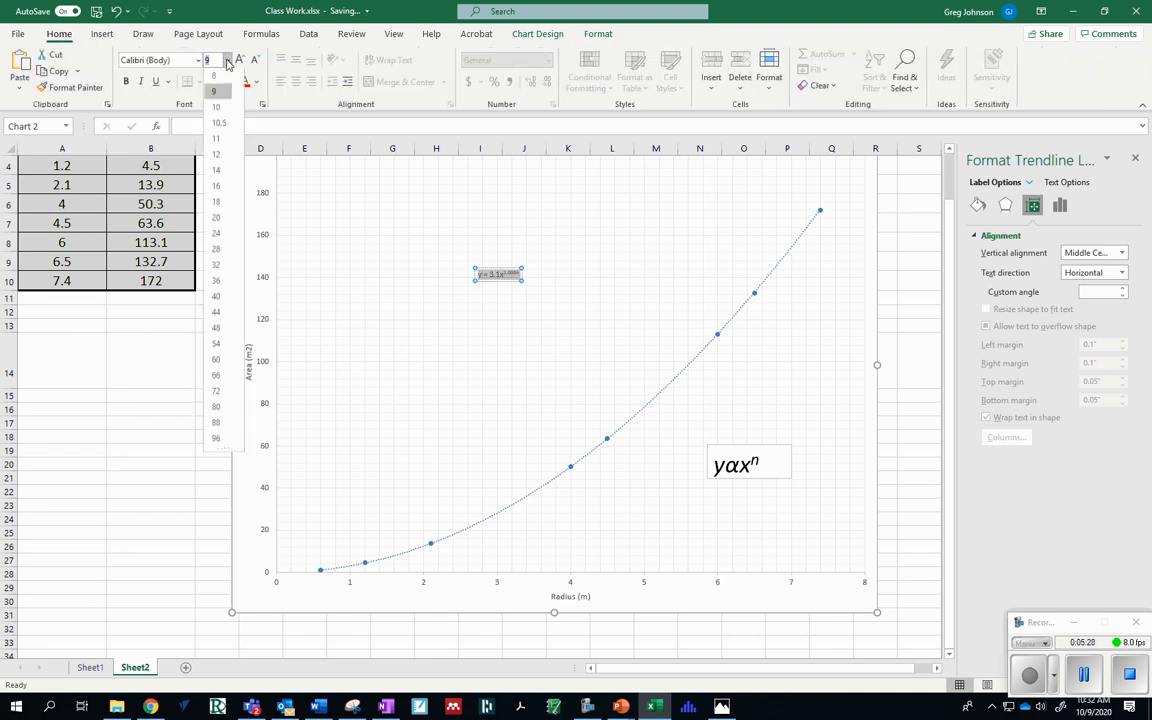
left_click(216, 297)
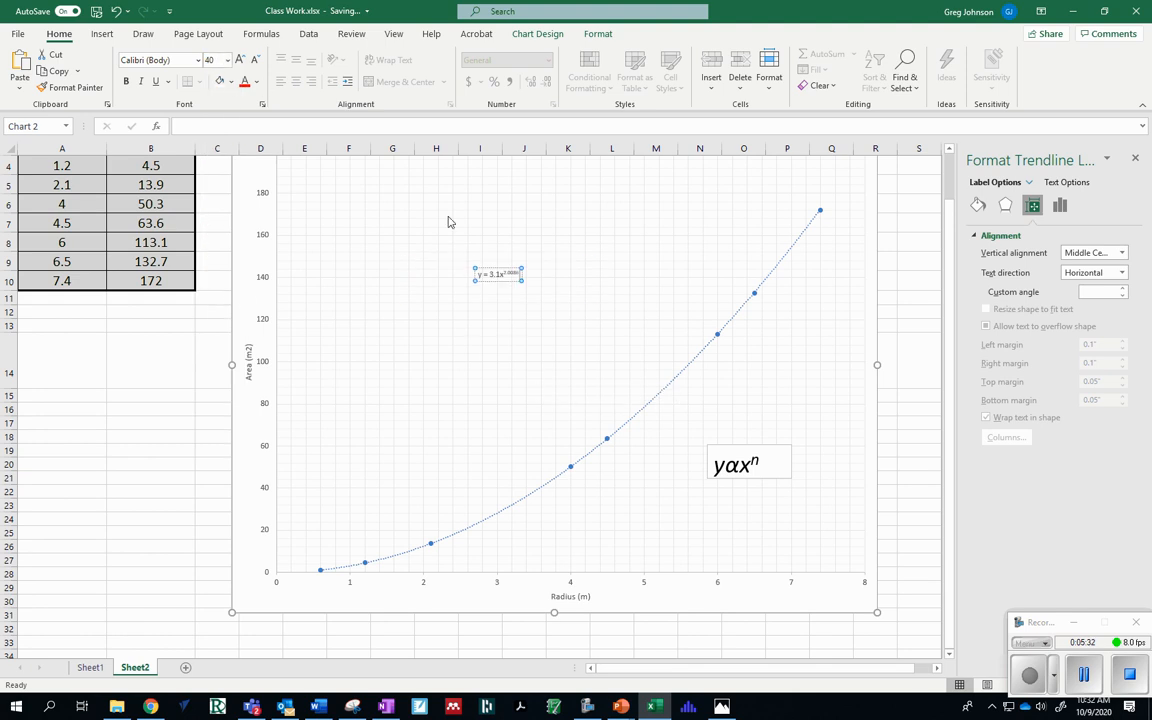
Step: Set the trendline equation's font size to 18
left_click(518, 275)
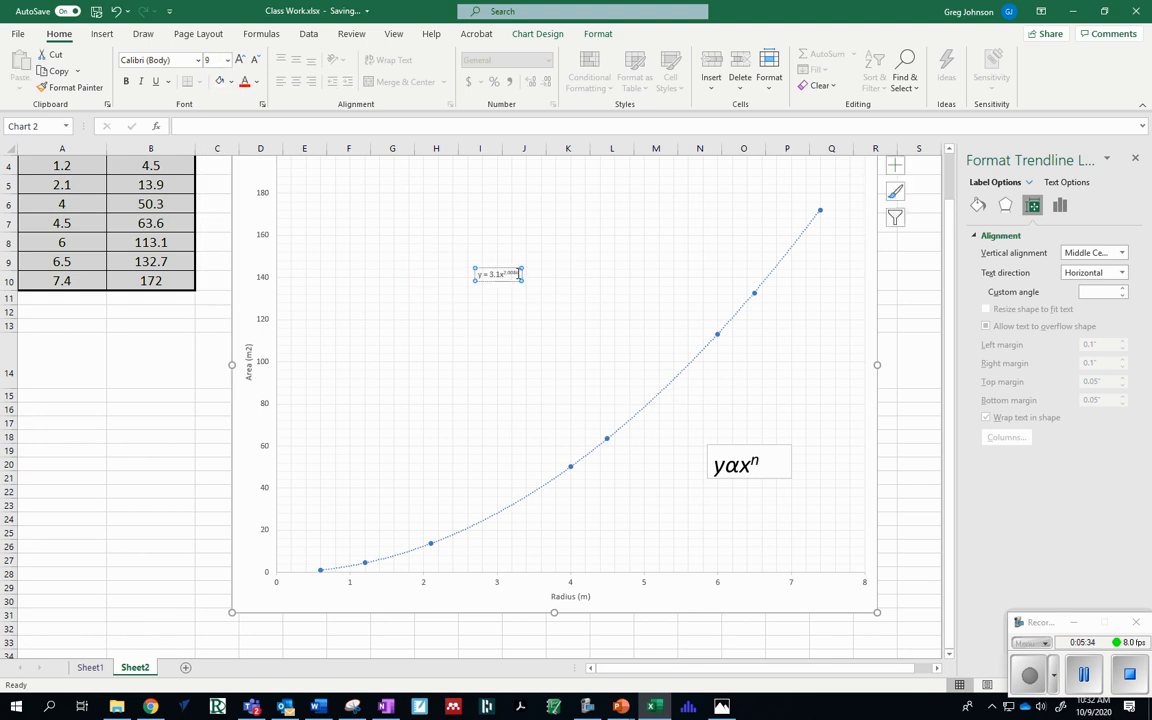
left_click_drag(518, 275, 476, 275)
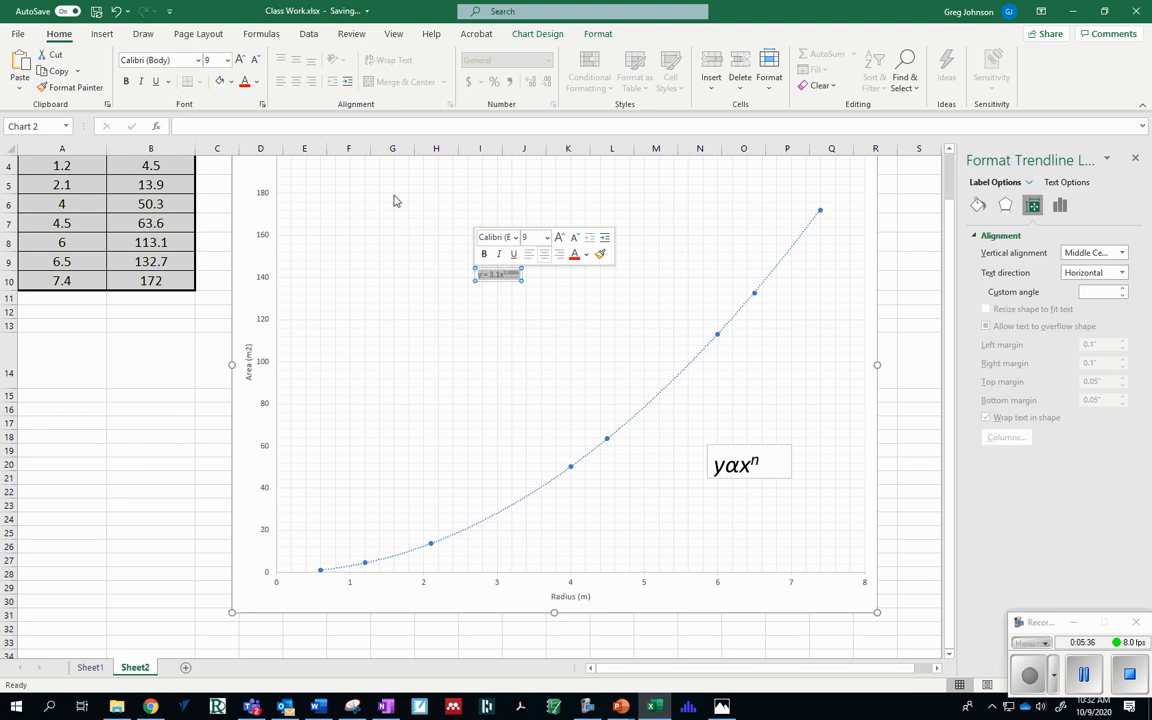
left_click(228, 60)
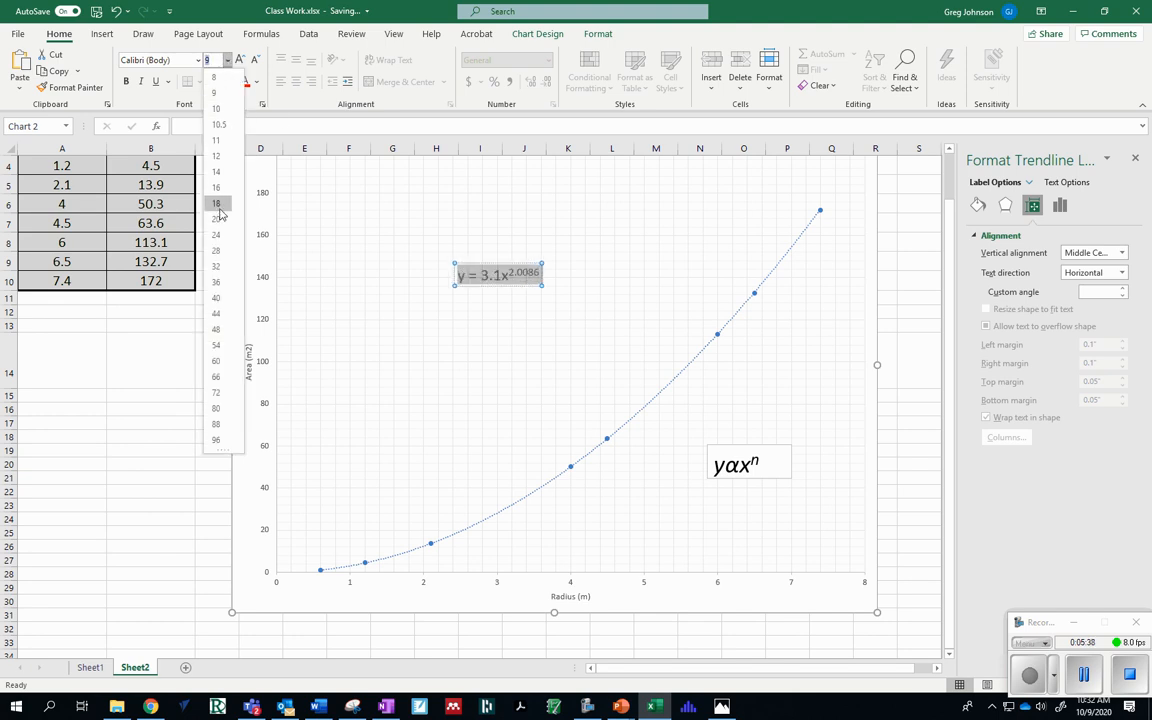
left_click(216, 195)
left_click(481, 336)
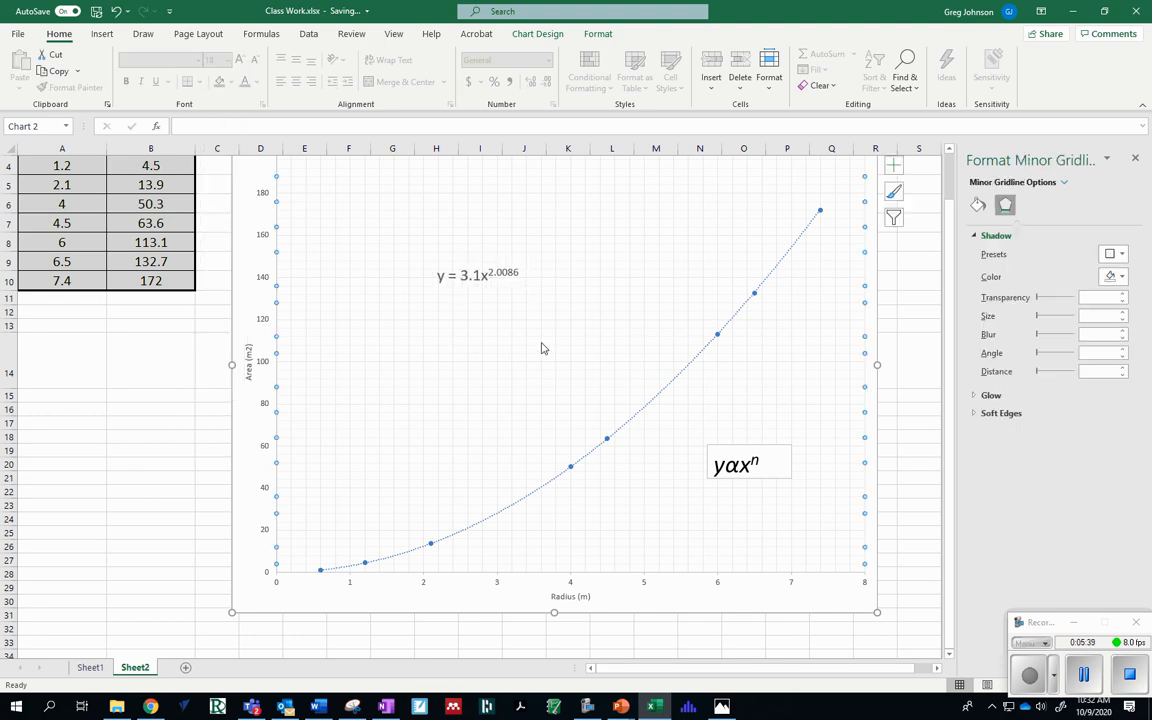
Step: Delete the trendline equation from the chart and close the formatting pane
left_click(478, 279)
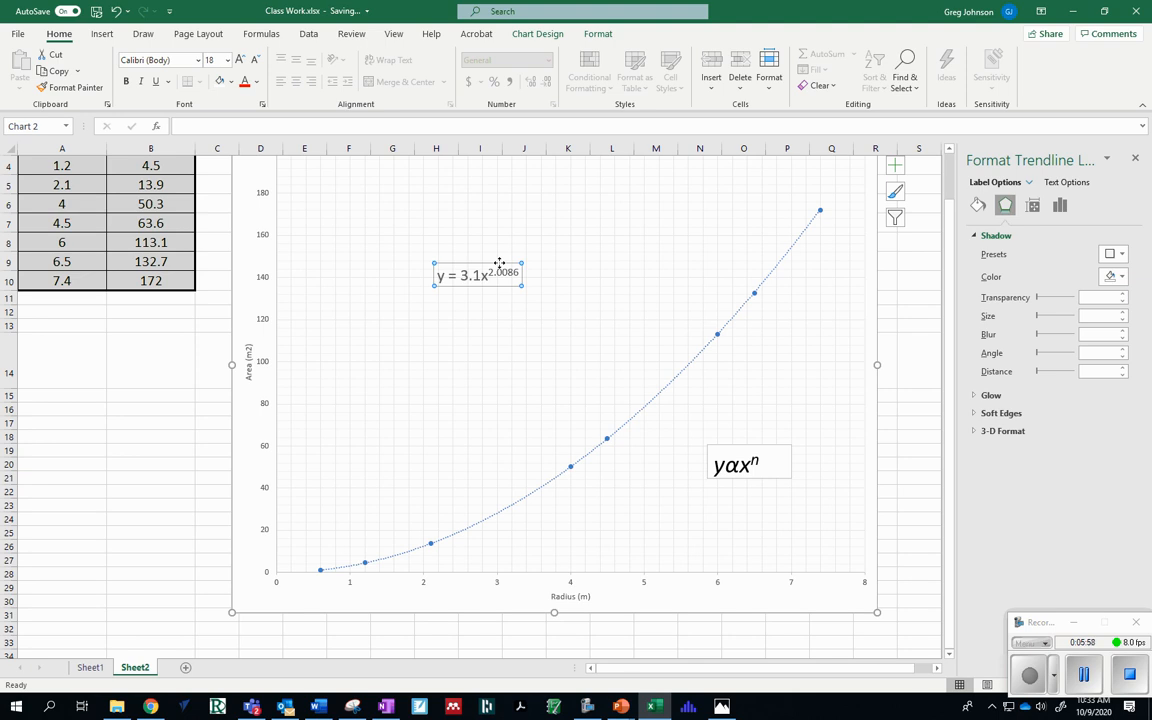
key("Delete")
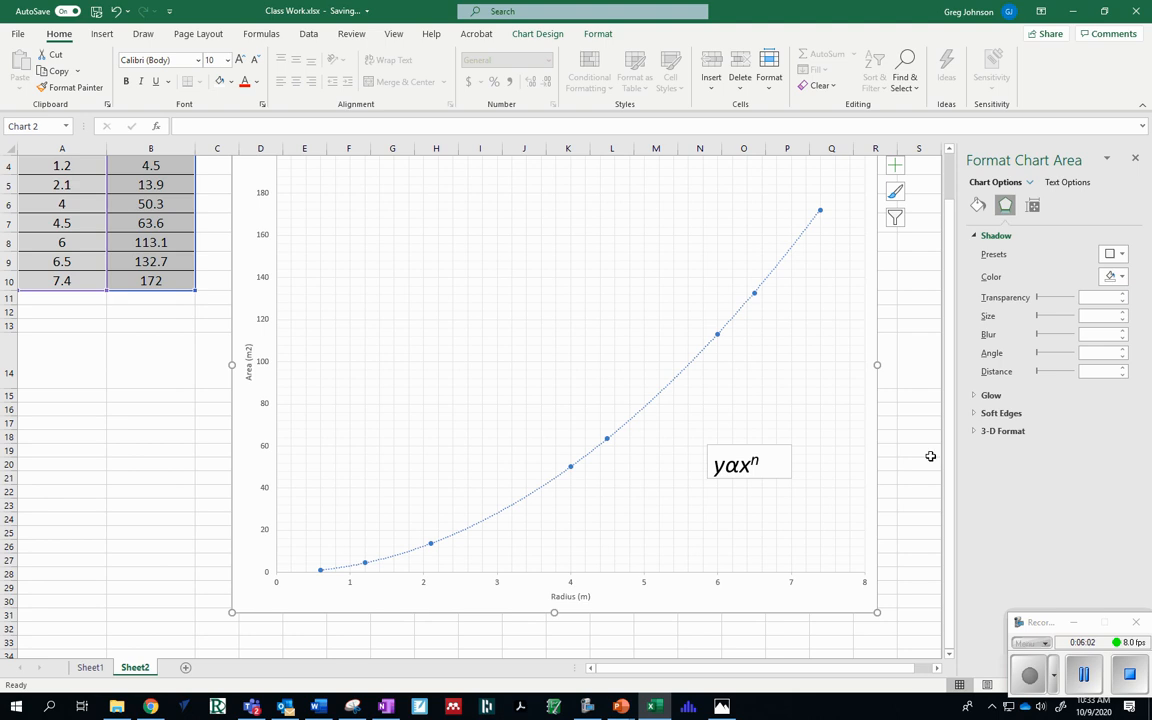
left_click(1136, 159)
scroll(944, 418, "up", 1)
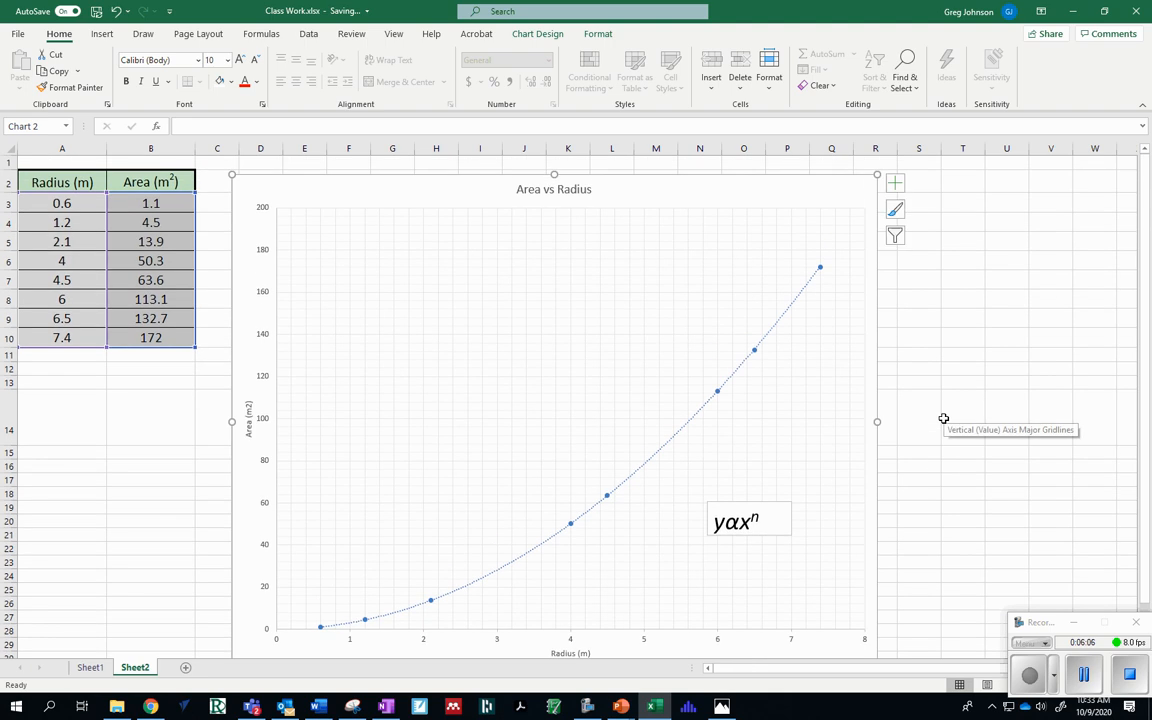
scroll(944, 418, "down", 3)
scroll(944, 418, "up", 1)
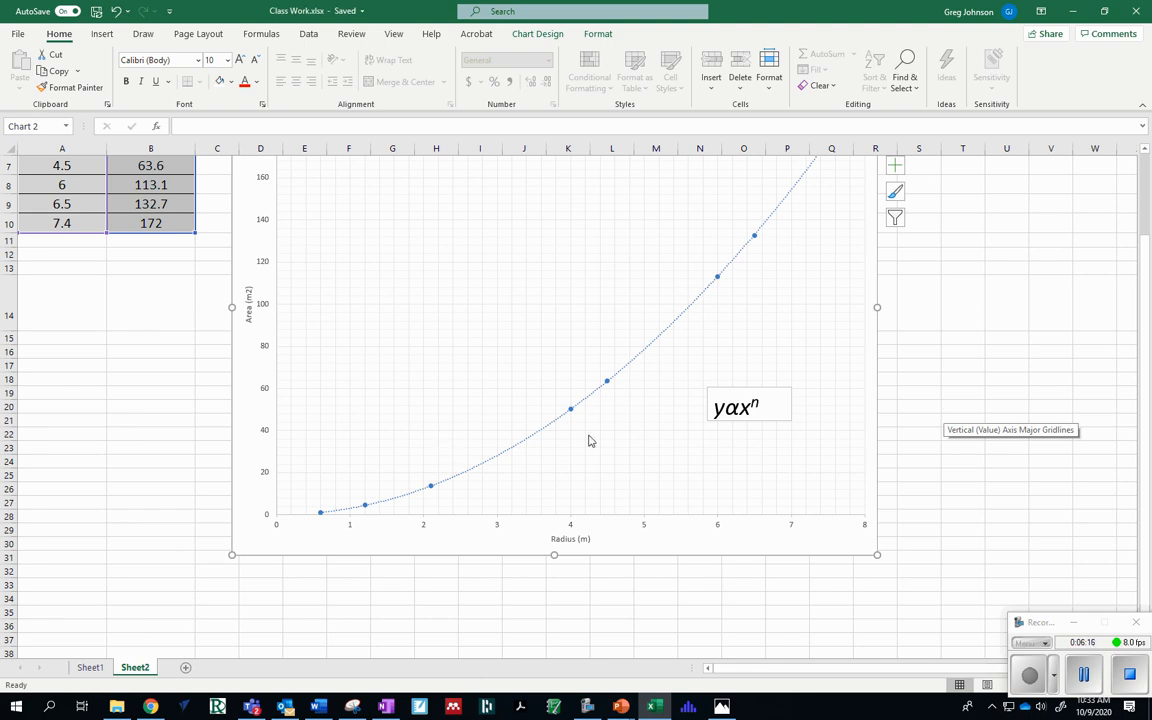
Step: Insert a text box above the curve, from about radius 1 to 3.5 and area 75 to 105, reading "y=mxn"
left_click(772, 409)
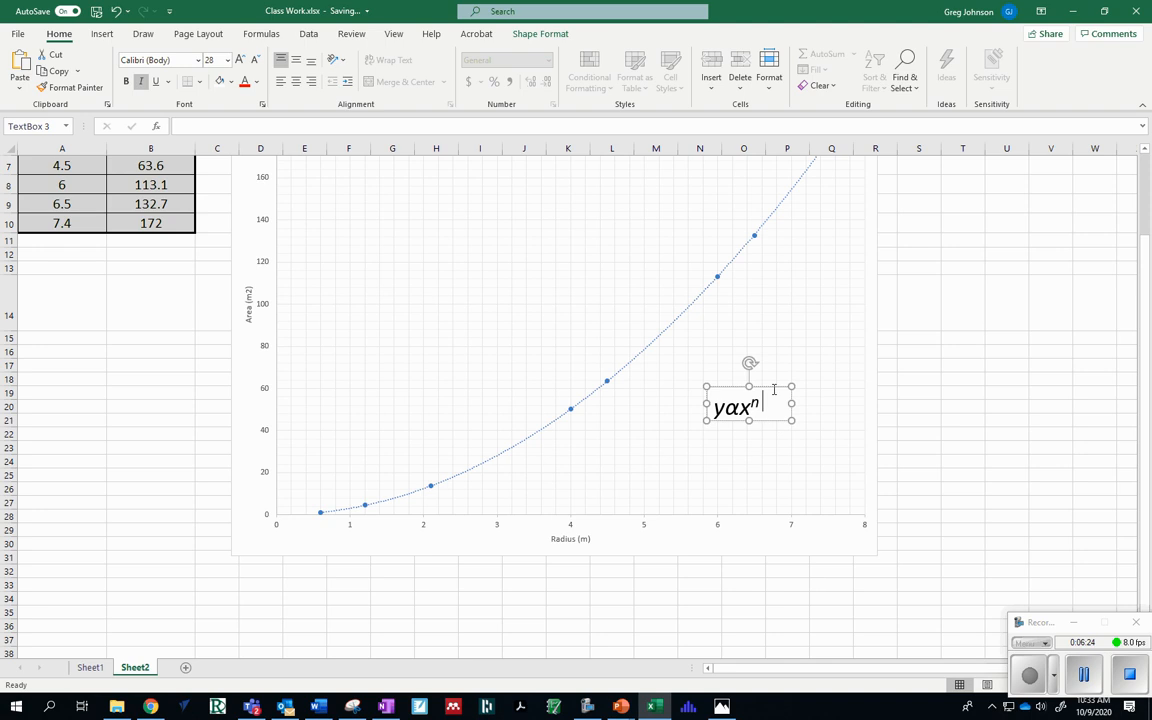
left_click(100, 36)
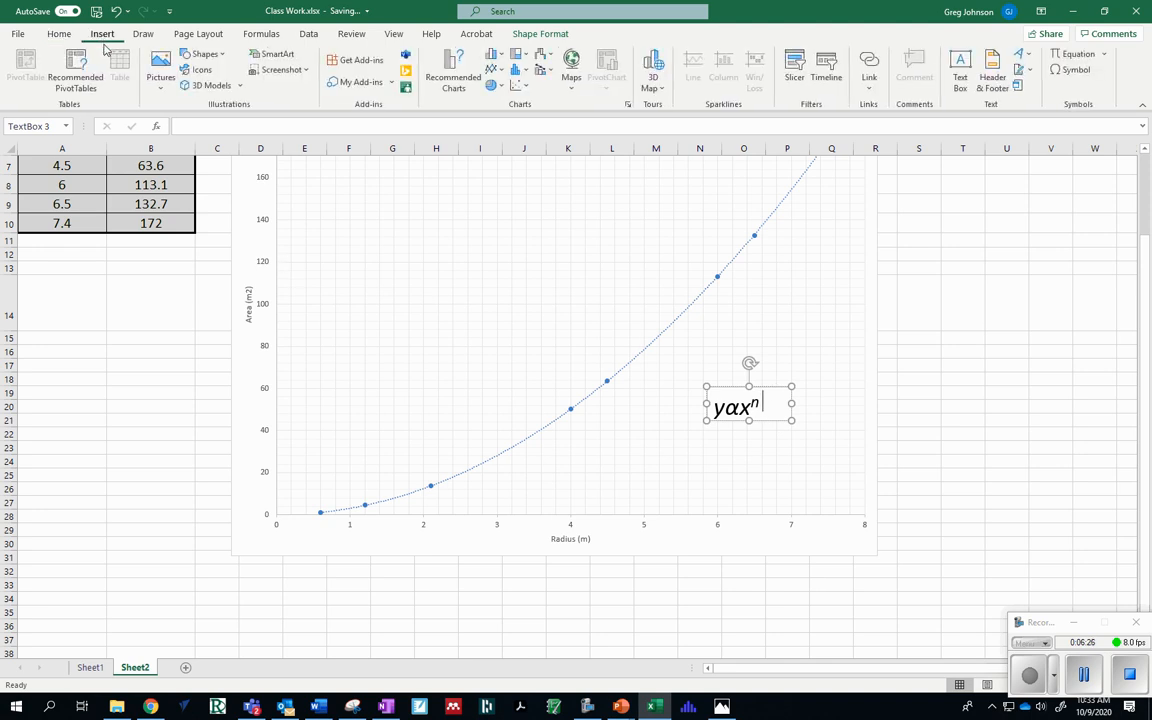
left_click(133, 305)
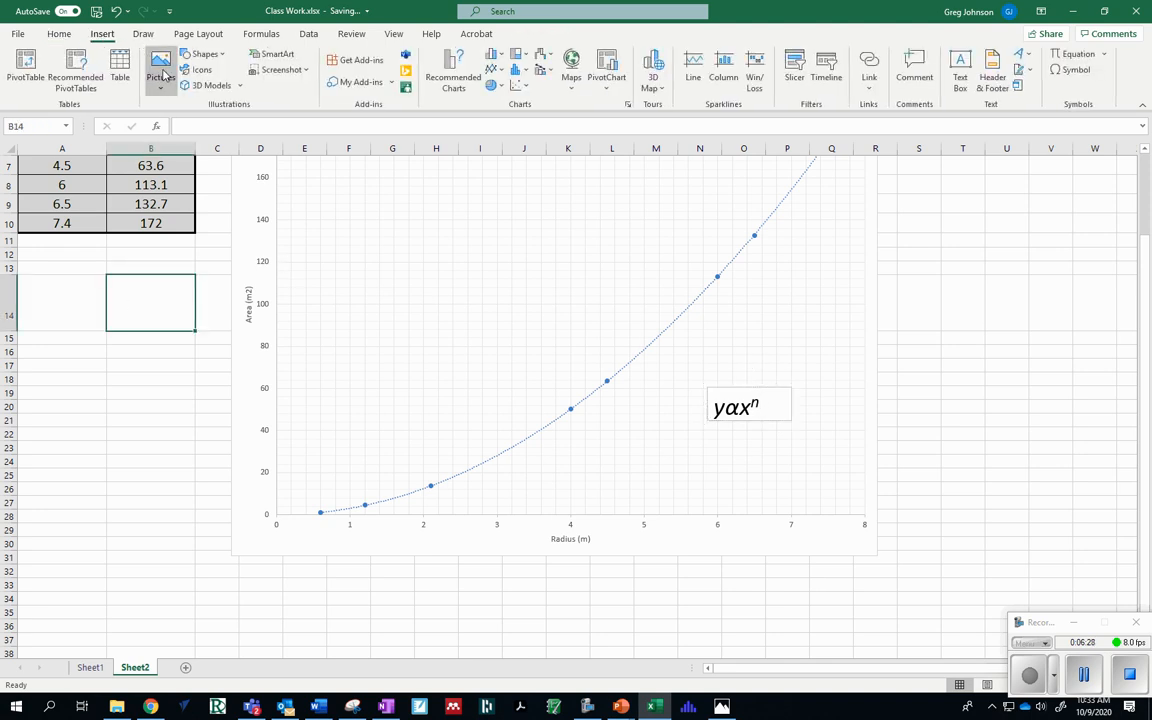
left_click(162, 75)
left_click(201, 54)
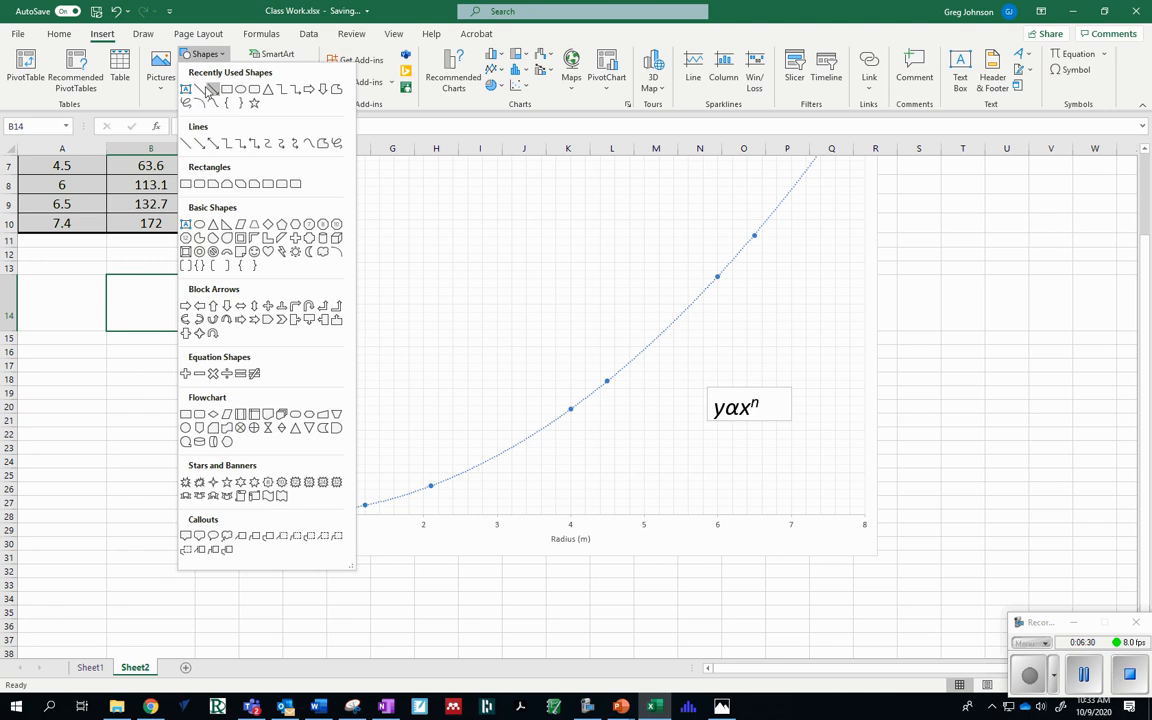
left_click(186, 91)
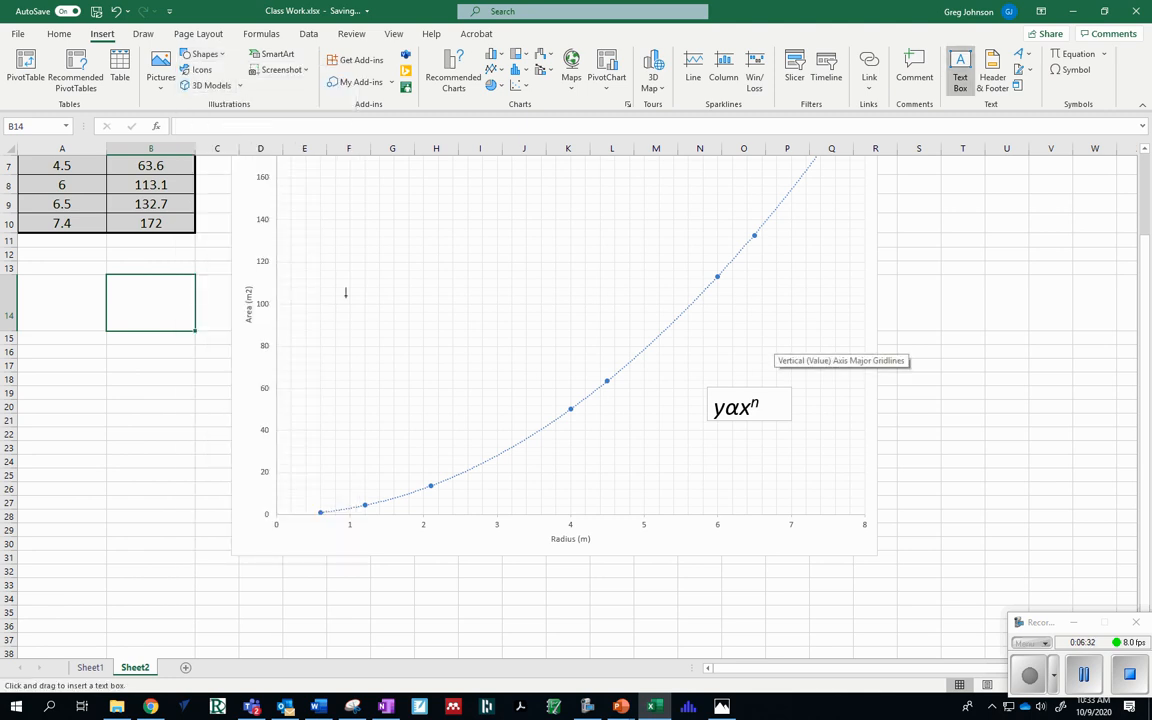
left_click_drag(346, 296, 538, 359)
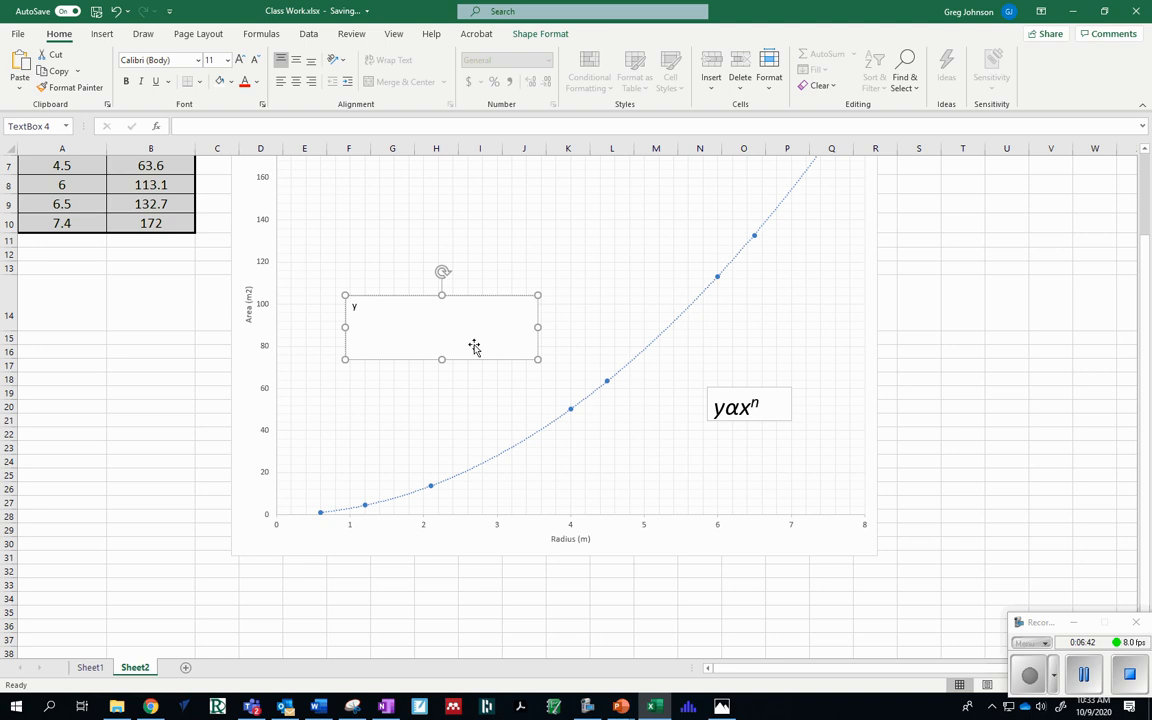
scroll(478, 348, "up", 2)
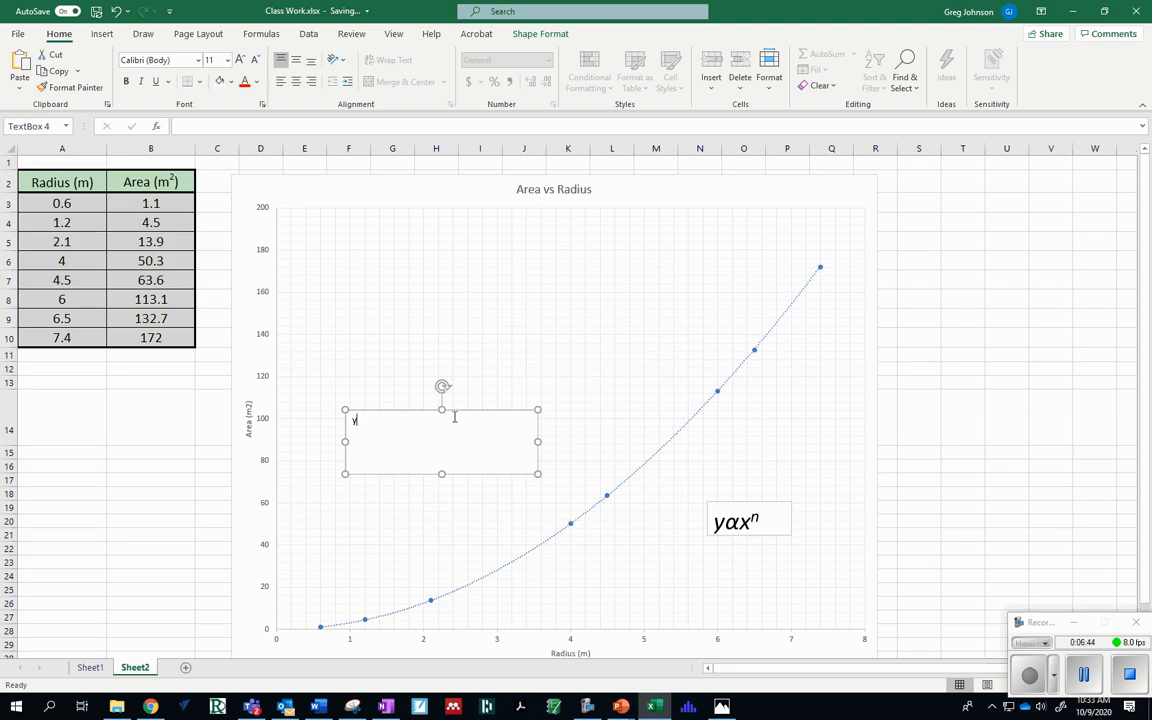
type("=mxn")
Step: Superscript the n in the new text box's equation and append " + b" to it
left_click(262, 105)
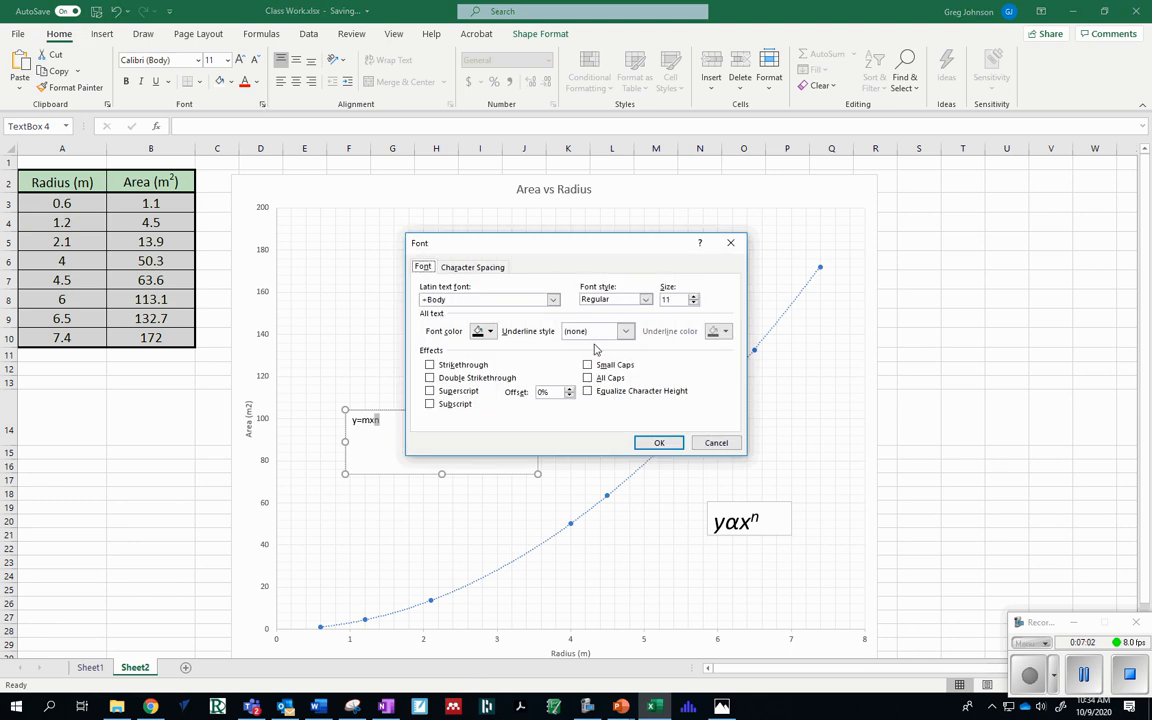
left_click(430, 392)
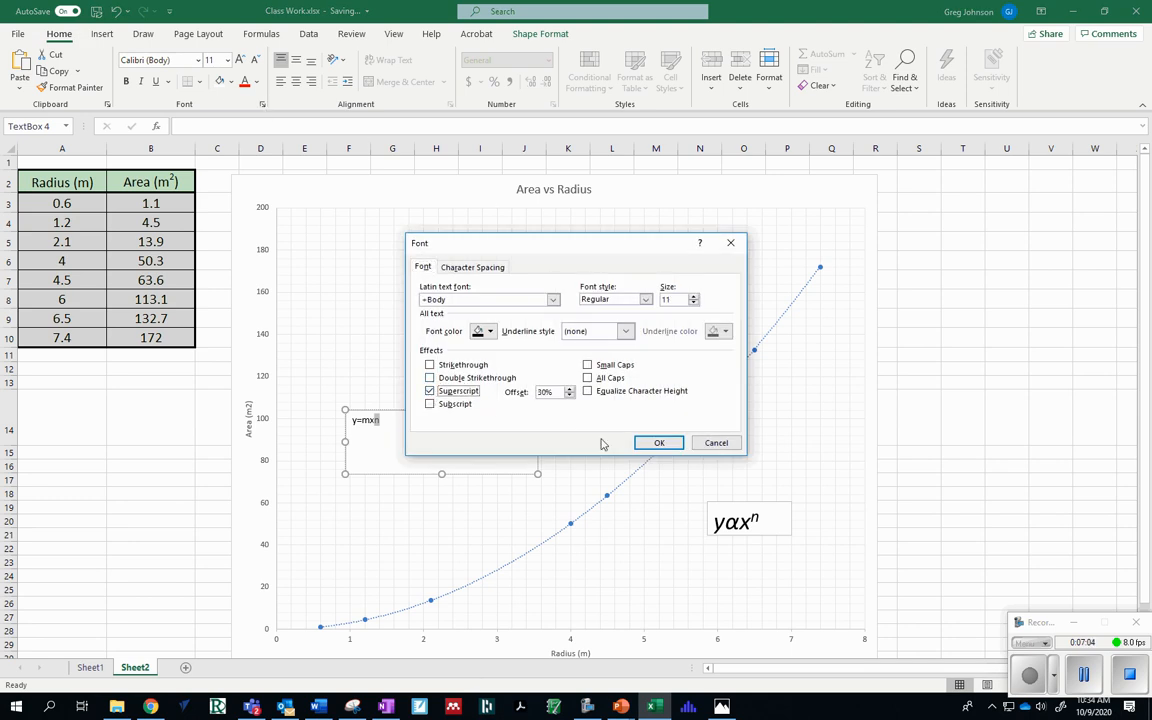
left_click(658, 442)
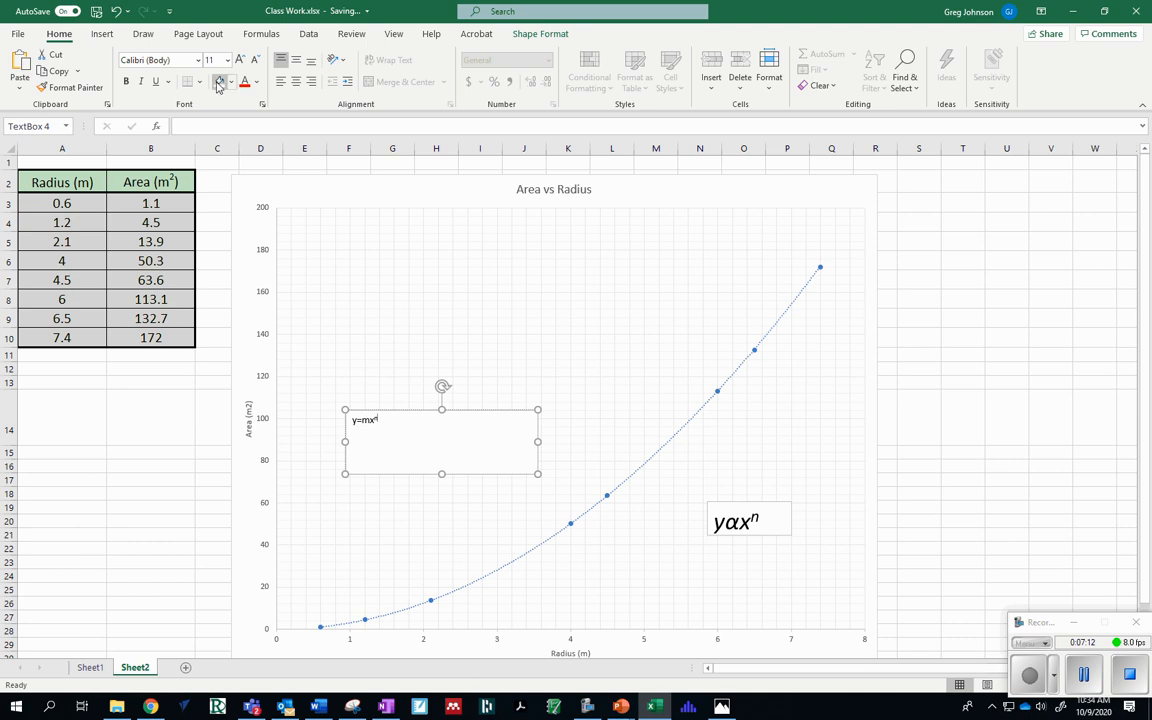
left_click(262, 106)
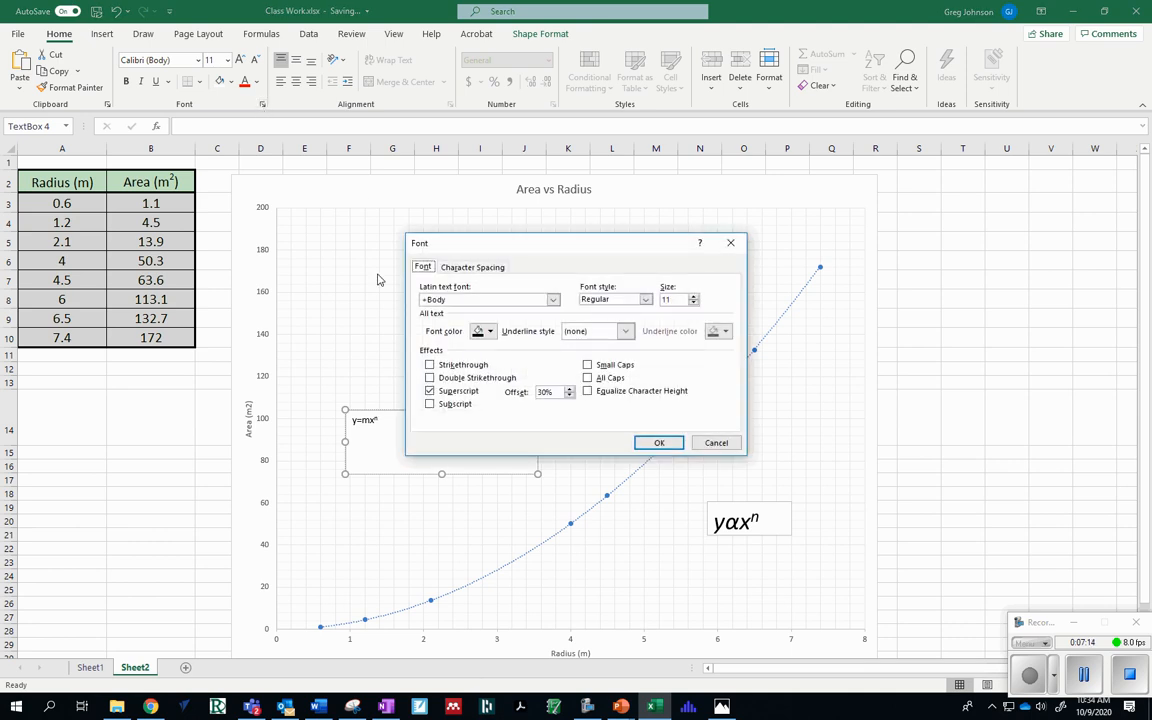
left_click(659, 442)
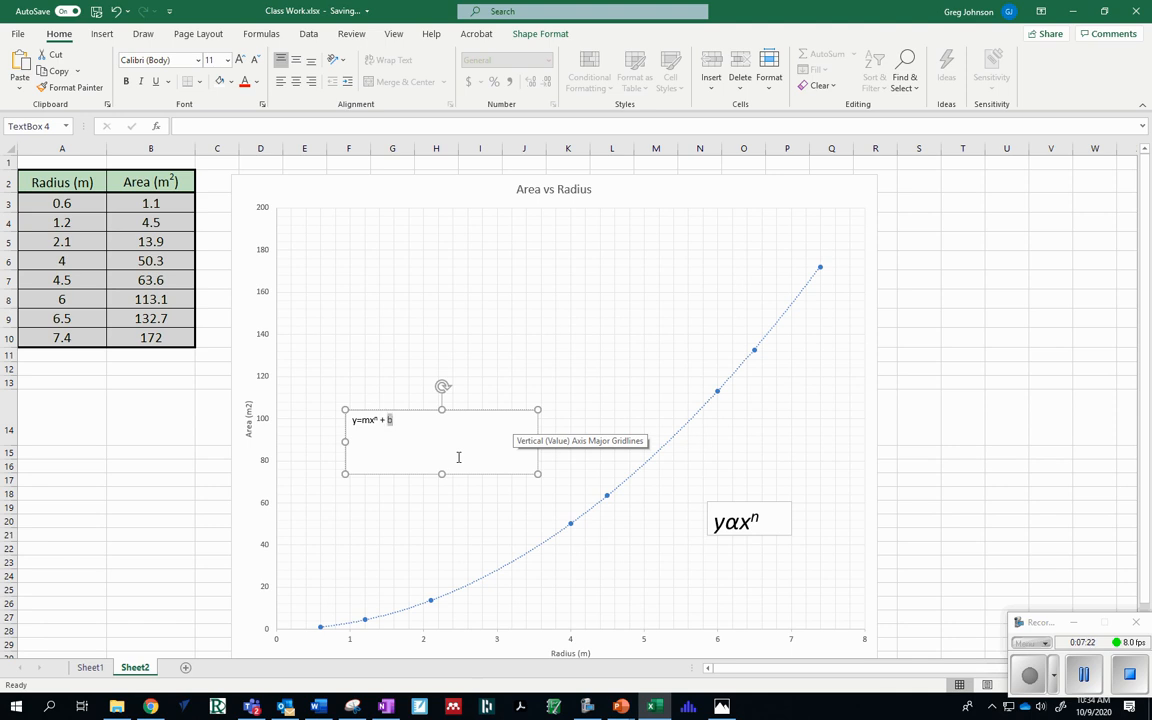
Step: Set the whole equation y=mxⁿ + b to font size 32
key("shift+Left")
key("shift+Left")
key("shift+Left")
key("shift+Left")
key("shift+Left")
key("shift+Left")
key("shift+Left")
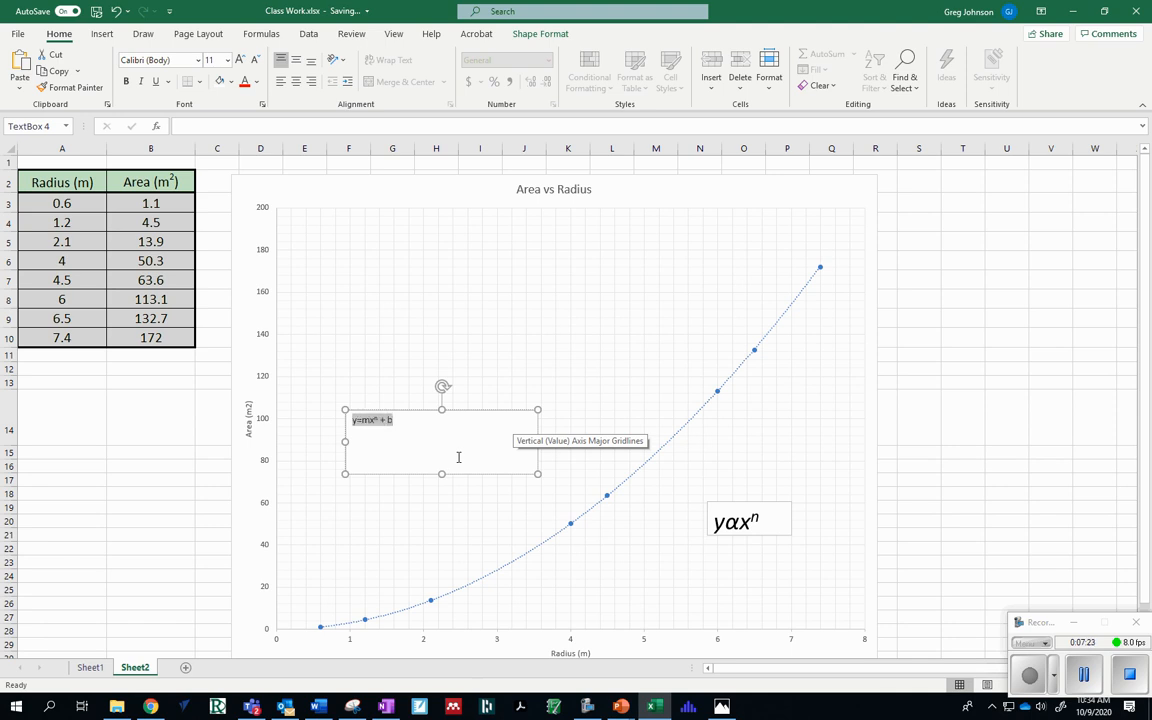
left_click(227, 61)
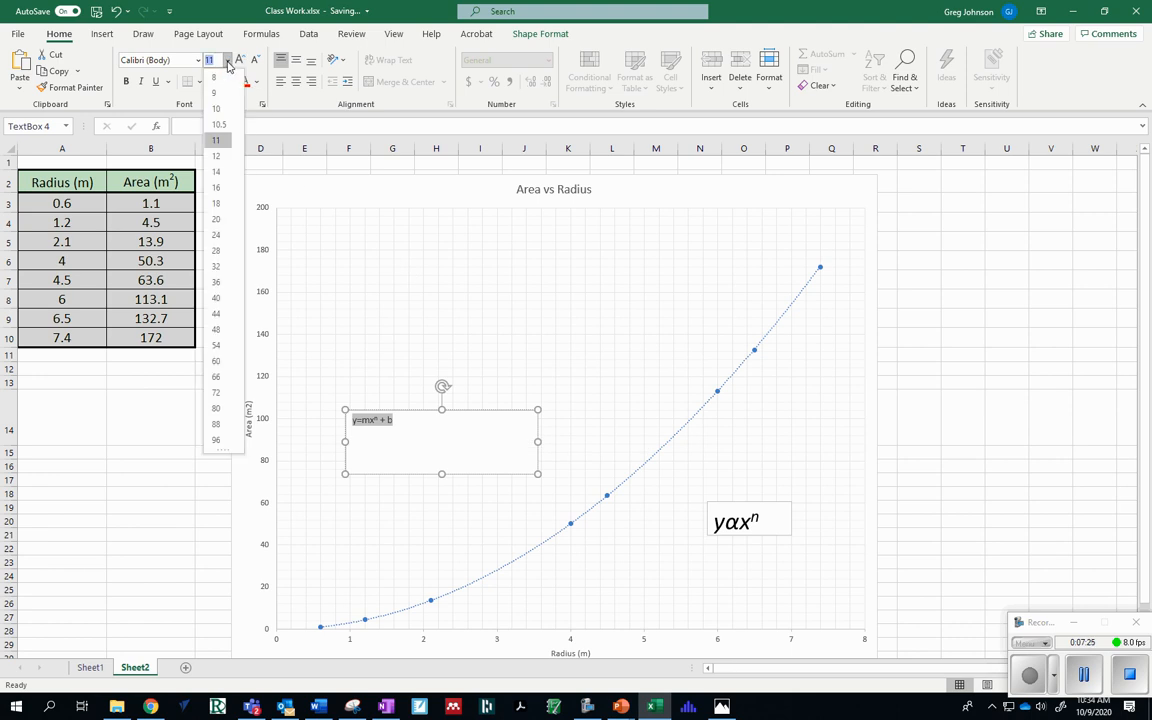
left_click(216, 266)
left_click(553, 459)
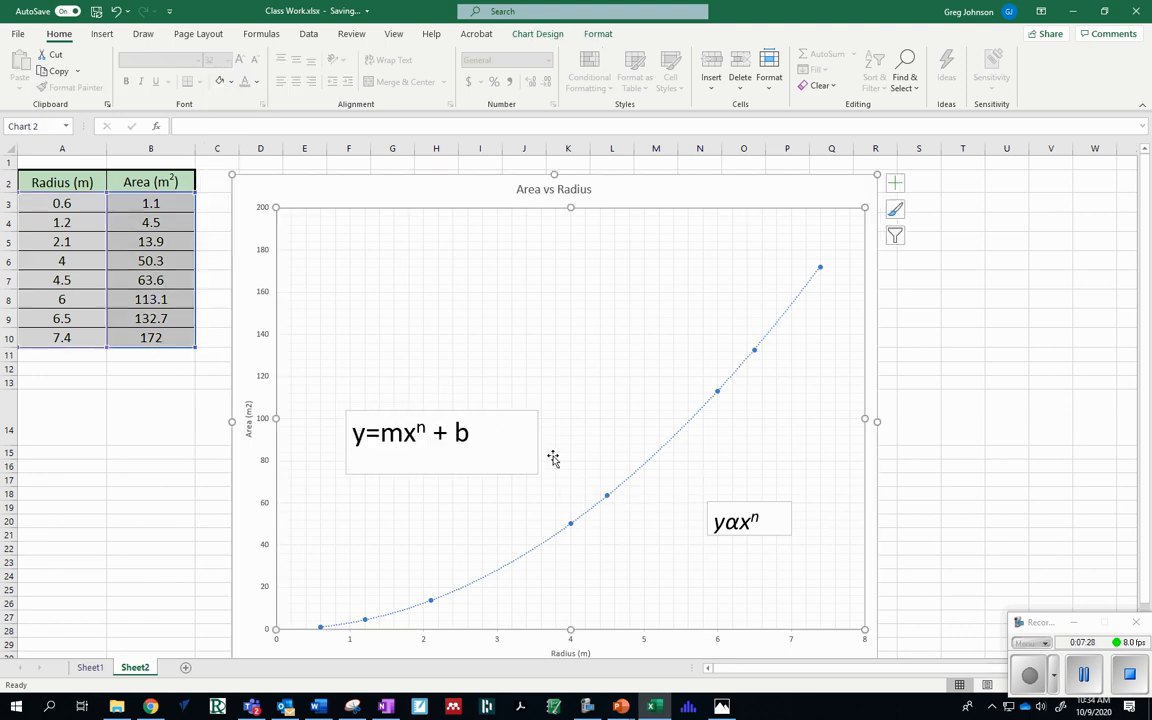
Step: Move the y=mxⁿ + b text box directly beneath the yαxⁿ box and italicize its text
left_click(516, 443)
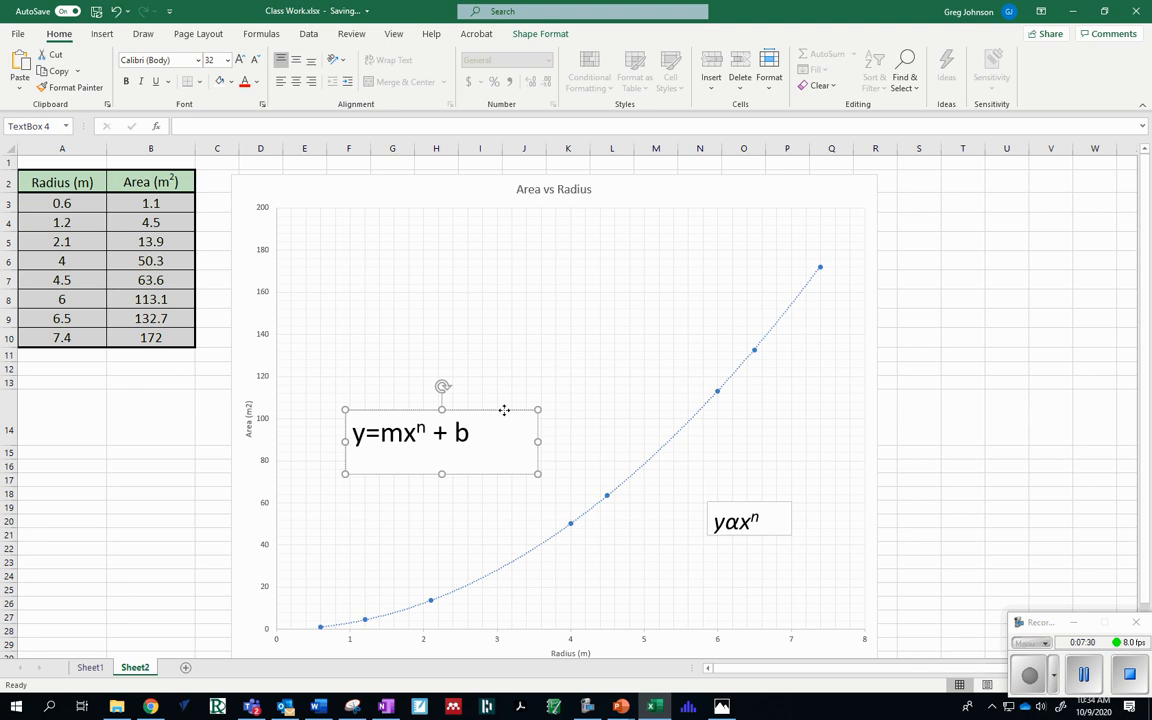
left_click_drag(502, 408, 866, 547)
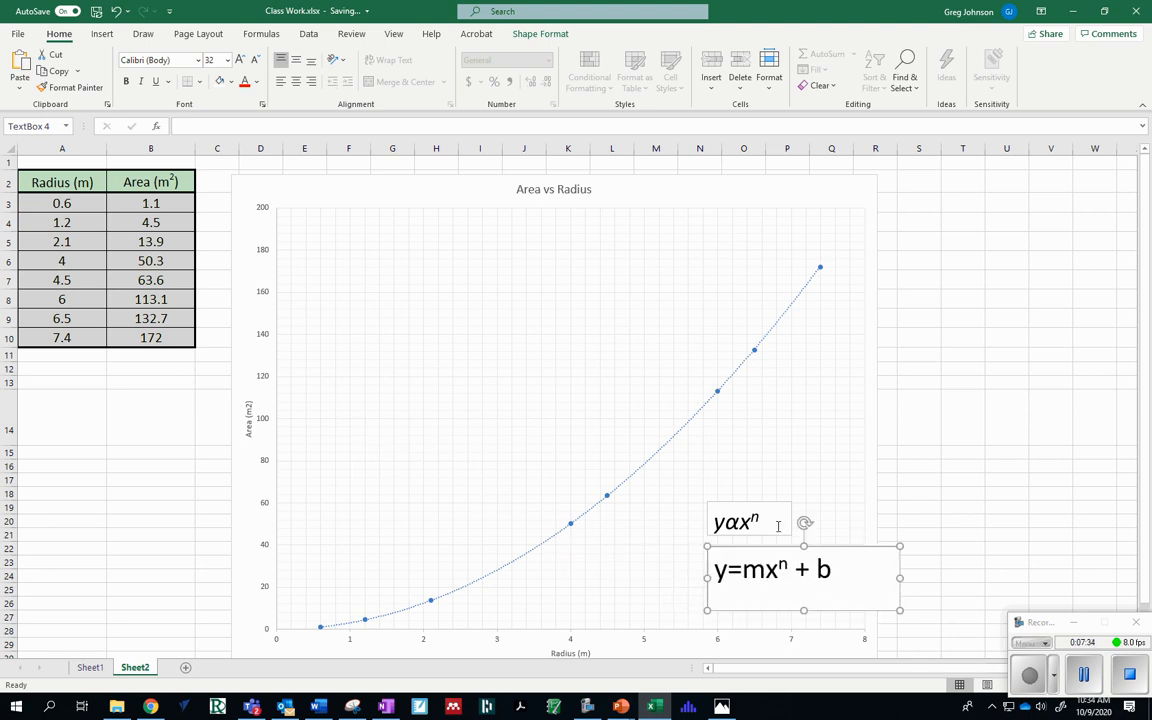
left_click_drag(844, 570, 712, 569)
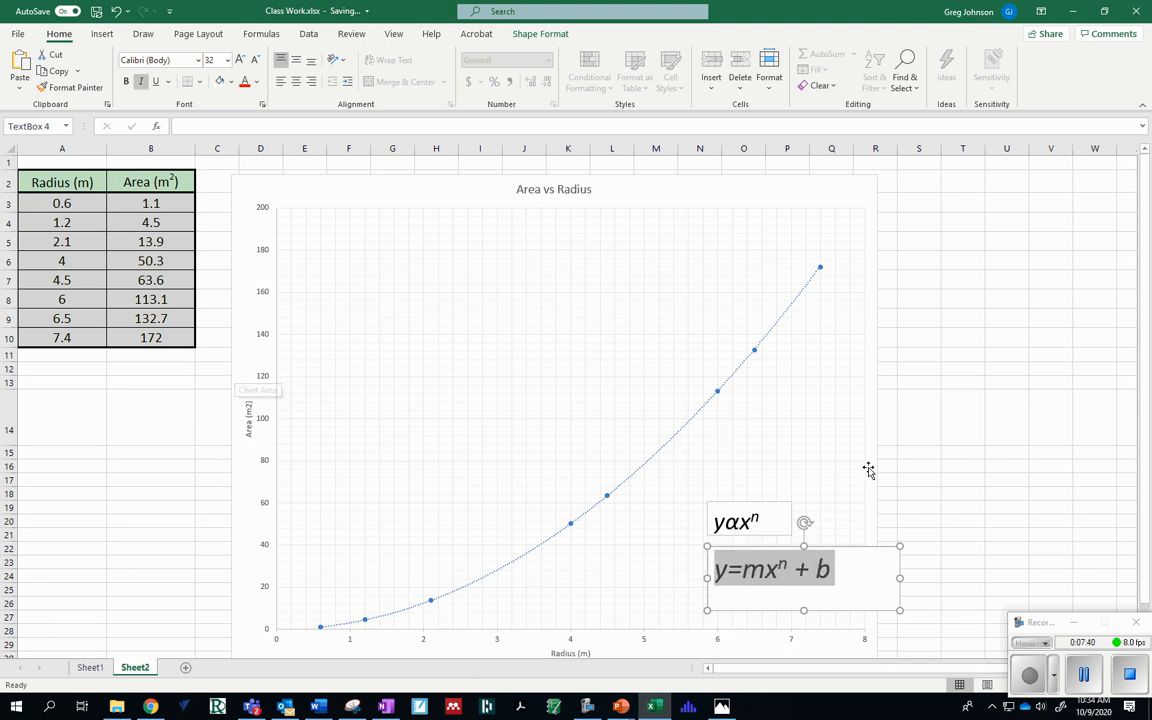
left_click(846, 545)
left_click(844, 560)
Step: Move both equation text boxes below the chart, side by side, with y=mxⁿ + b before yαxⁿ
scroll(864, 505, "down", 2)
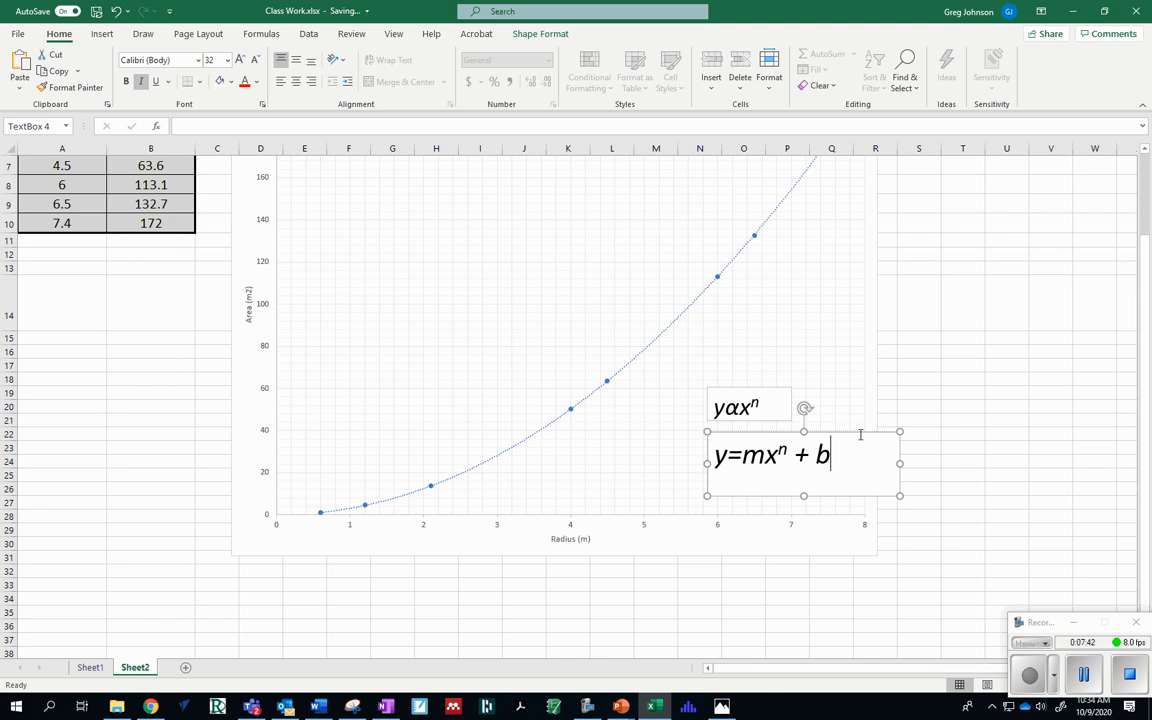
left_click_drag(860, 435, 388, 573)
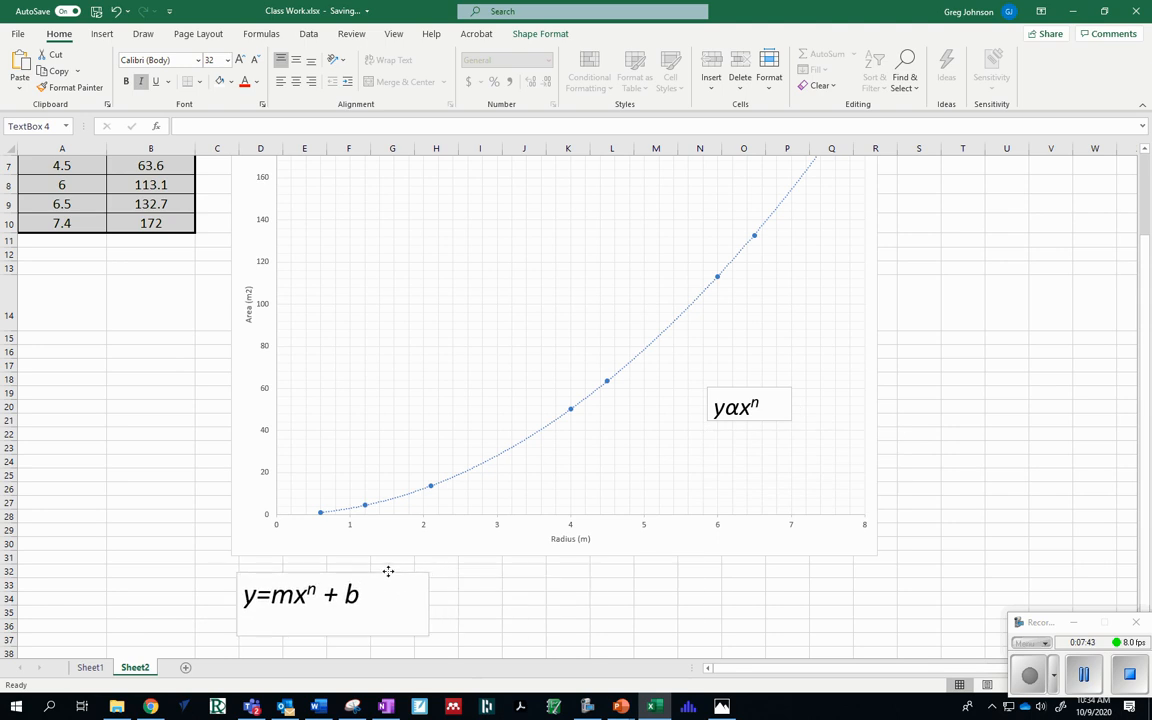
left_click(766, 388)
left_click_drag(766, 388, 526, 584)
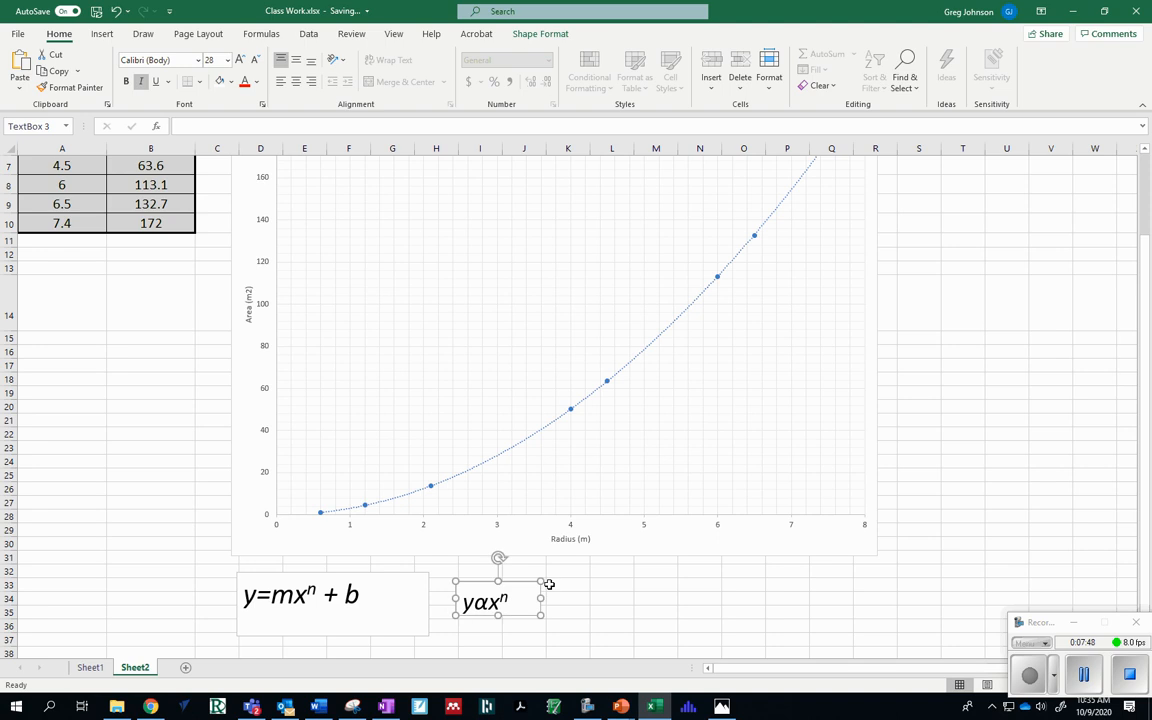
Step: Shrink the Area vs Radius chart from its lower corner so it ends at about column K and row 15
left_click(705, 541)
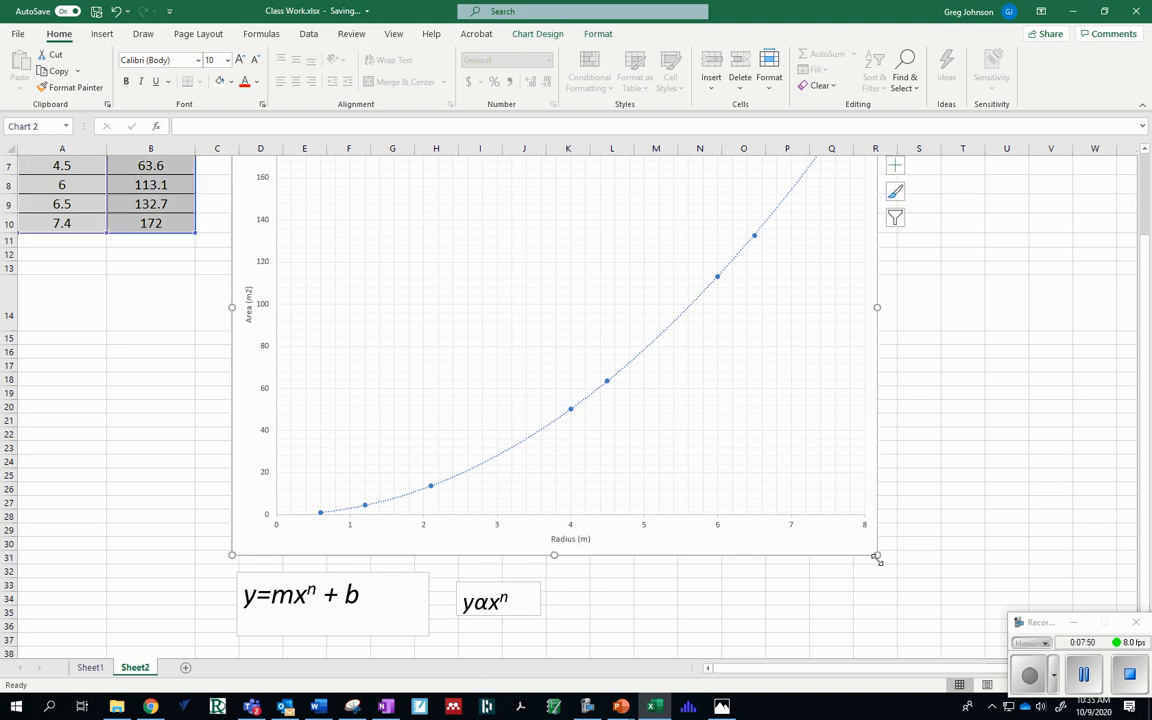
left_click_drag(875, 555, 592, 337)
scroll(633, 465, "up", 2)
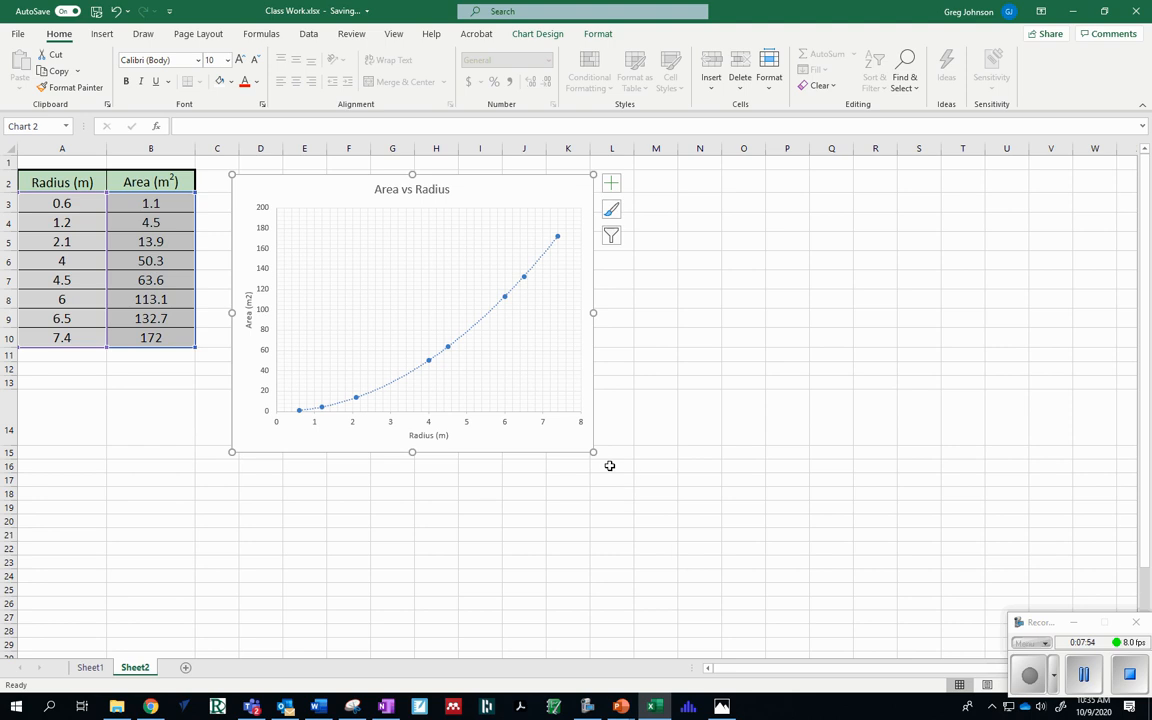
Step: Shrink the Area vs Radius chart to end at about column H and row 11, and move both equation boxes directly beneath it
left_click_drag(550, 397, 464, 296)
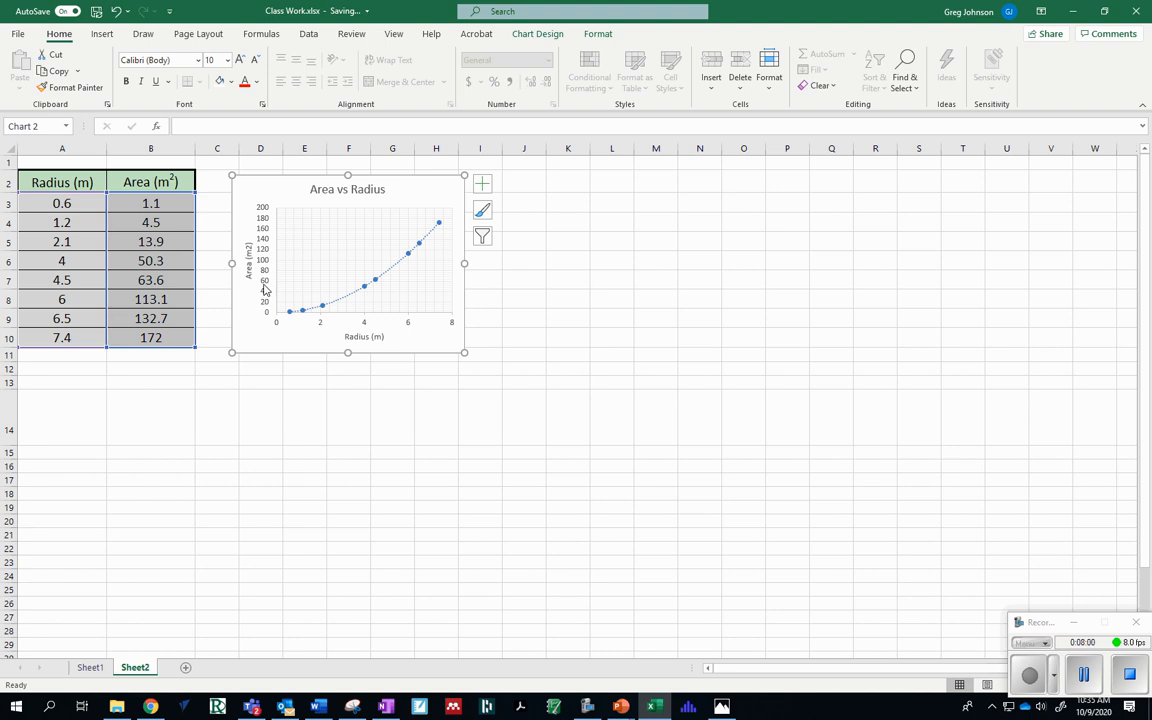
scroll(289, 473, "down", 6)
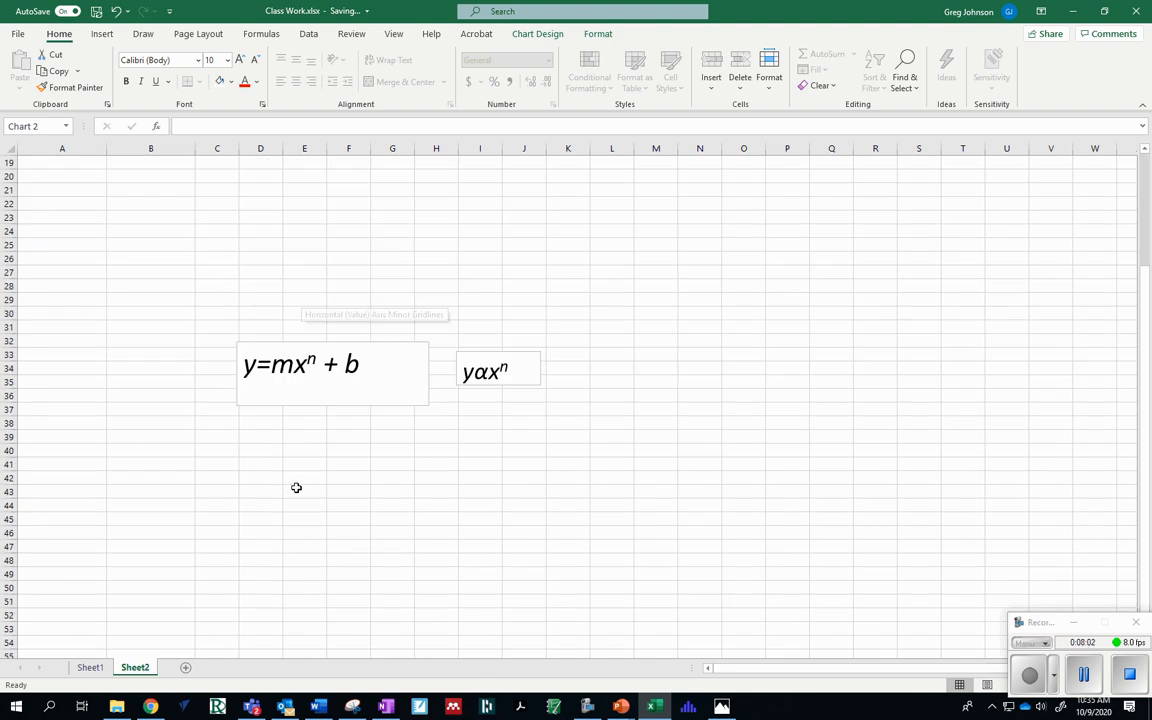
left_click(381, 345)
left_click_drag(381, 345, 377, 180)
left_click(481, 356)
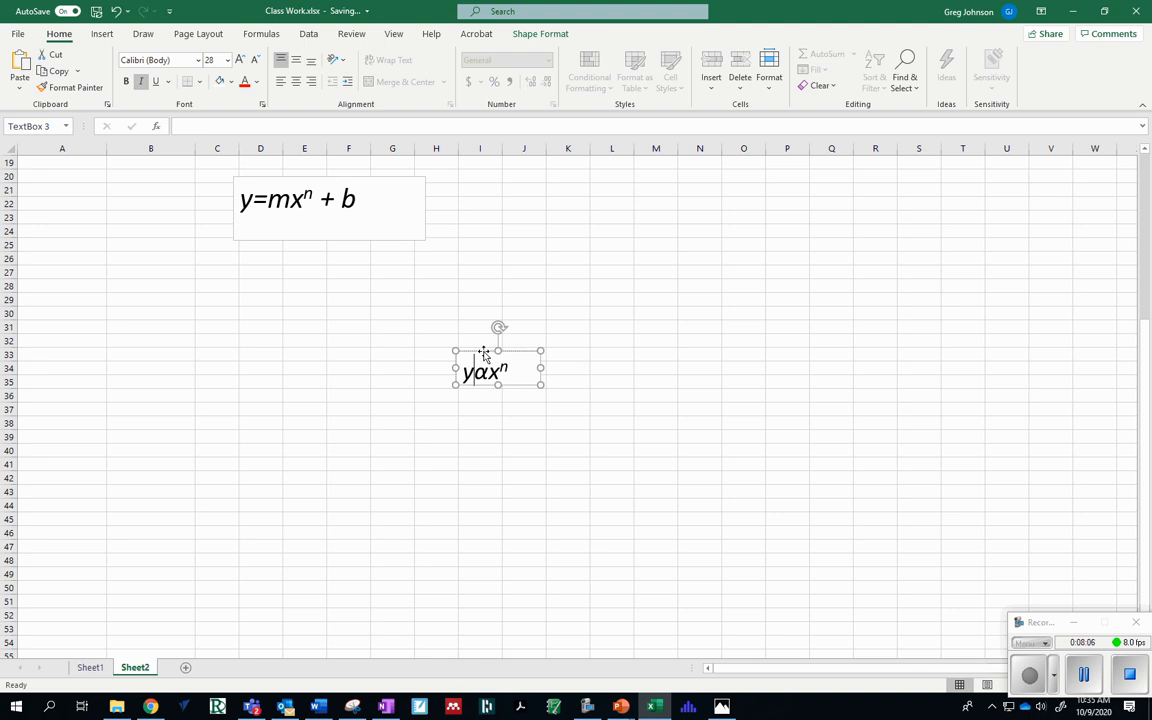
left_click_drag(481, 356, 468, 188)
scroll(458, 272, "up", 4)
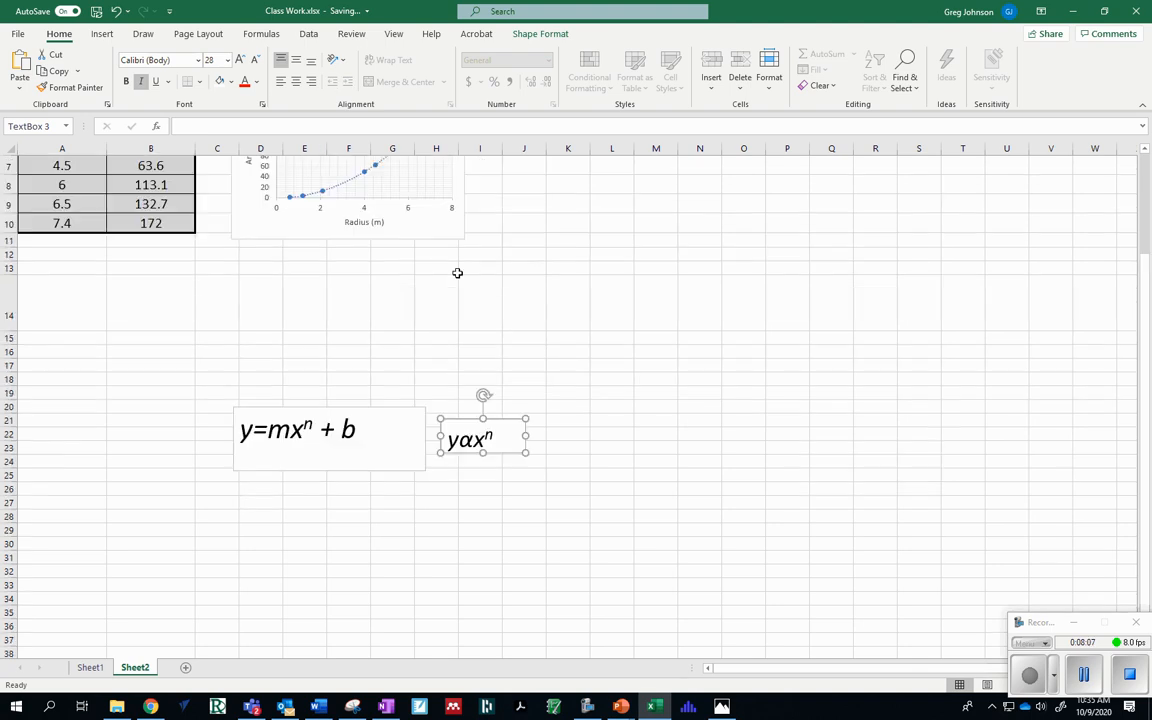
left_click(381, 422)
left_click_drag(386, 406, 391, 260)
left_click(494, 420)
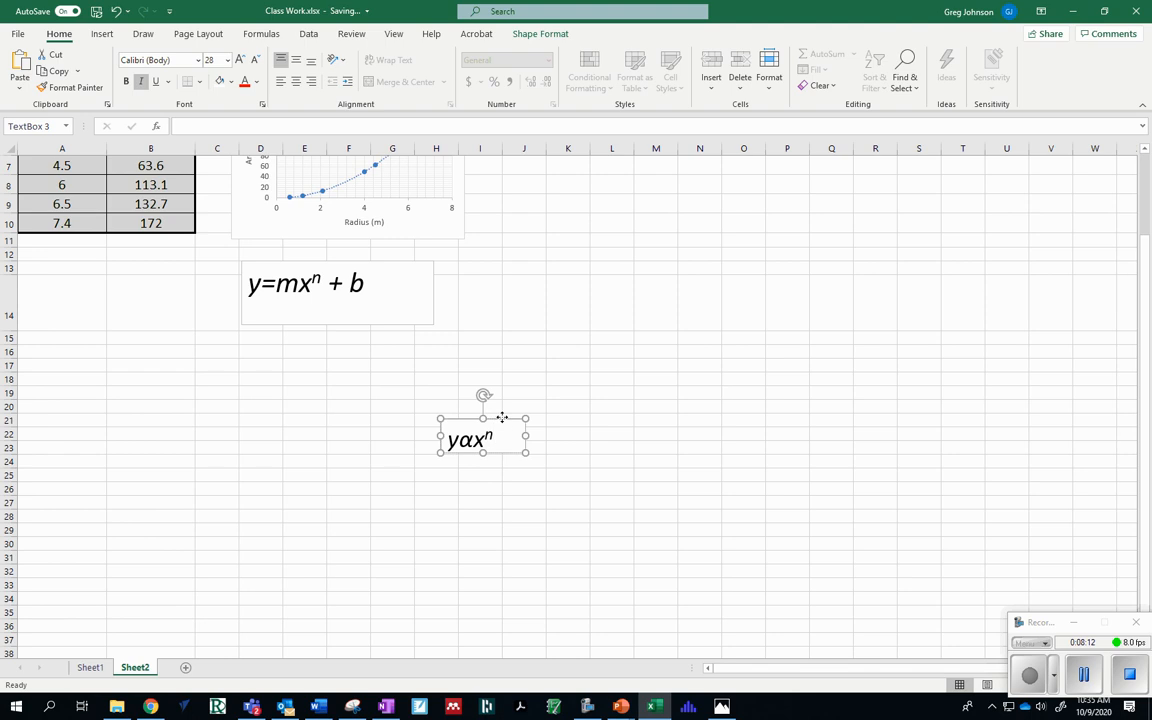
left_click_drag(501, 416, 501, 260)
scroll(473, 393, "up", 2)
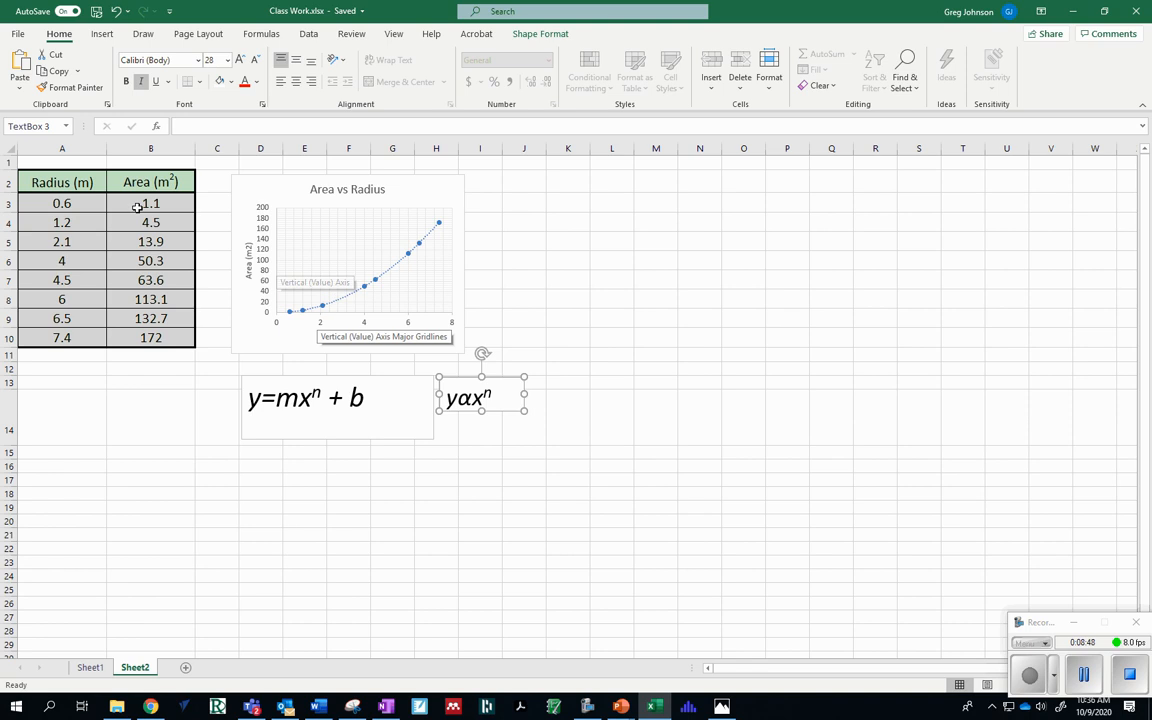
Step: Copy the radius and area table A2:B10 and paste the copy starting at cell A15
left_click_drag(79, 181, 156, 340)
key("ctrl+c")
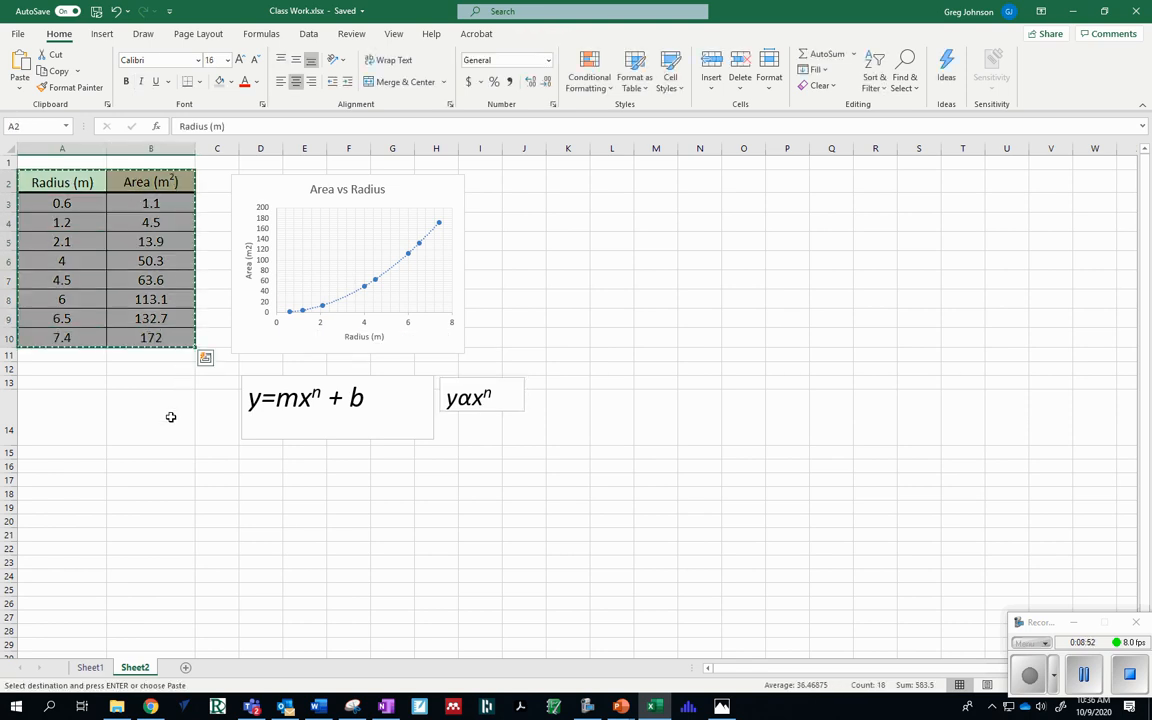
left_click(90, 455)
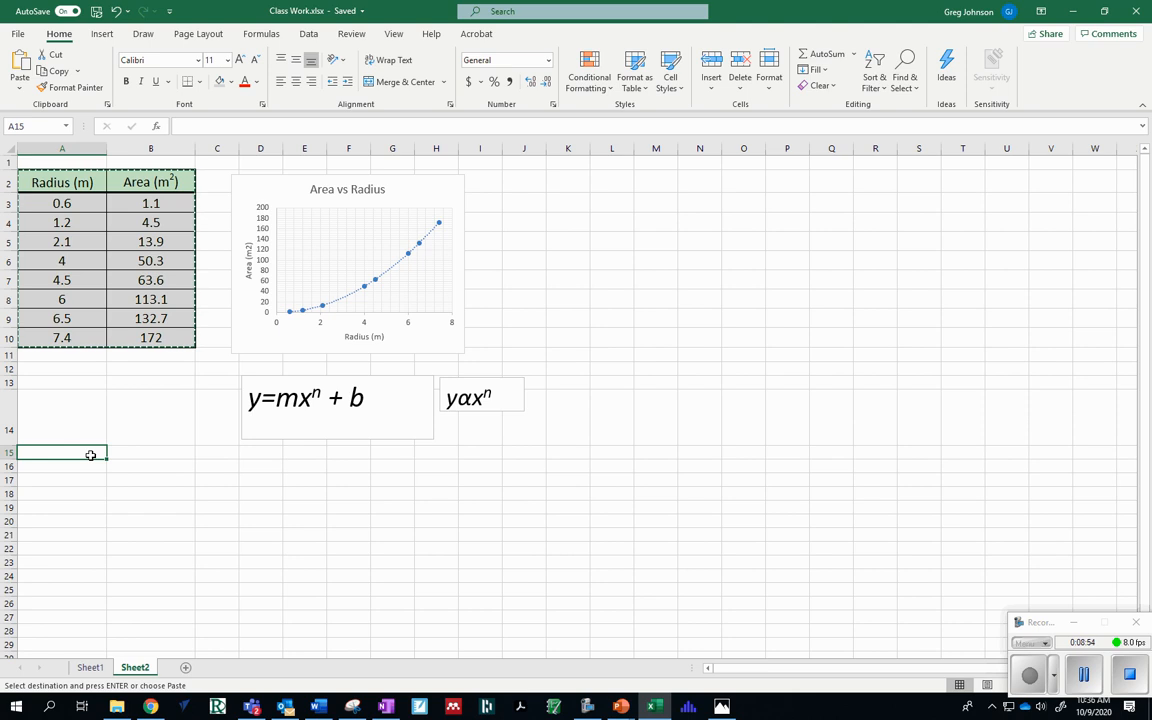
key("ctrl+v")
left_click(296, 504)
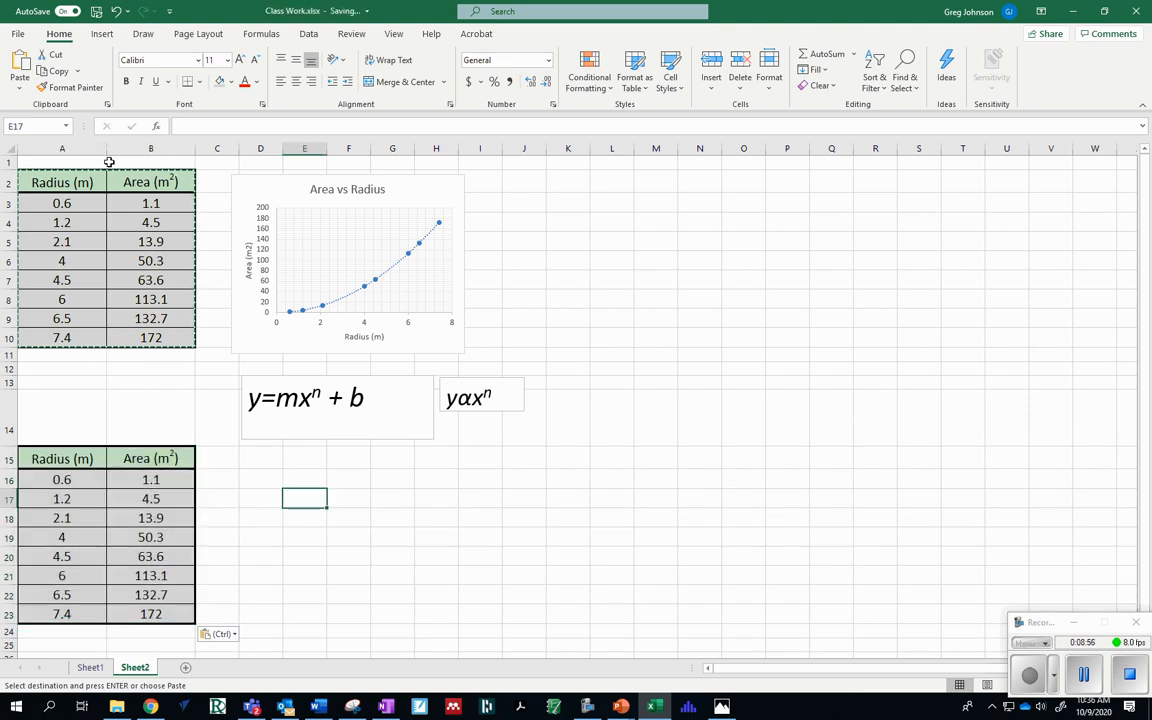
left_click(90, 480)
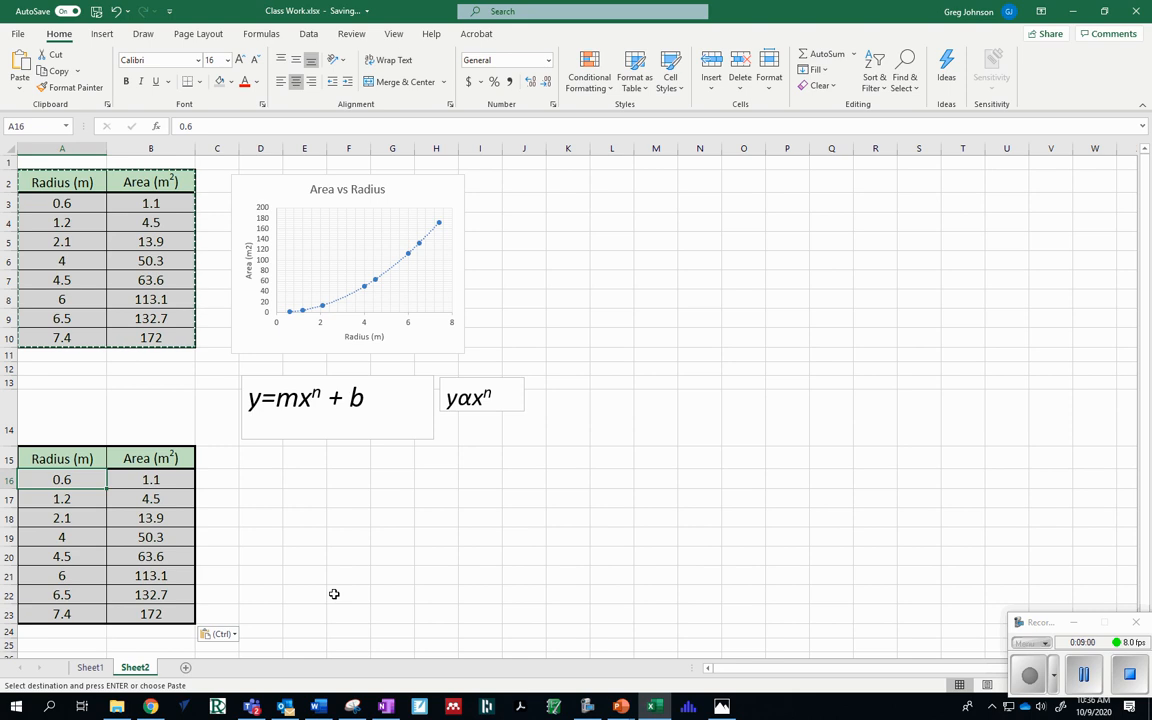
Step: Enter the label square in cell A14 above the copied table and set its text to font size 12
left_click(66, 434)
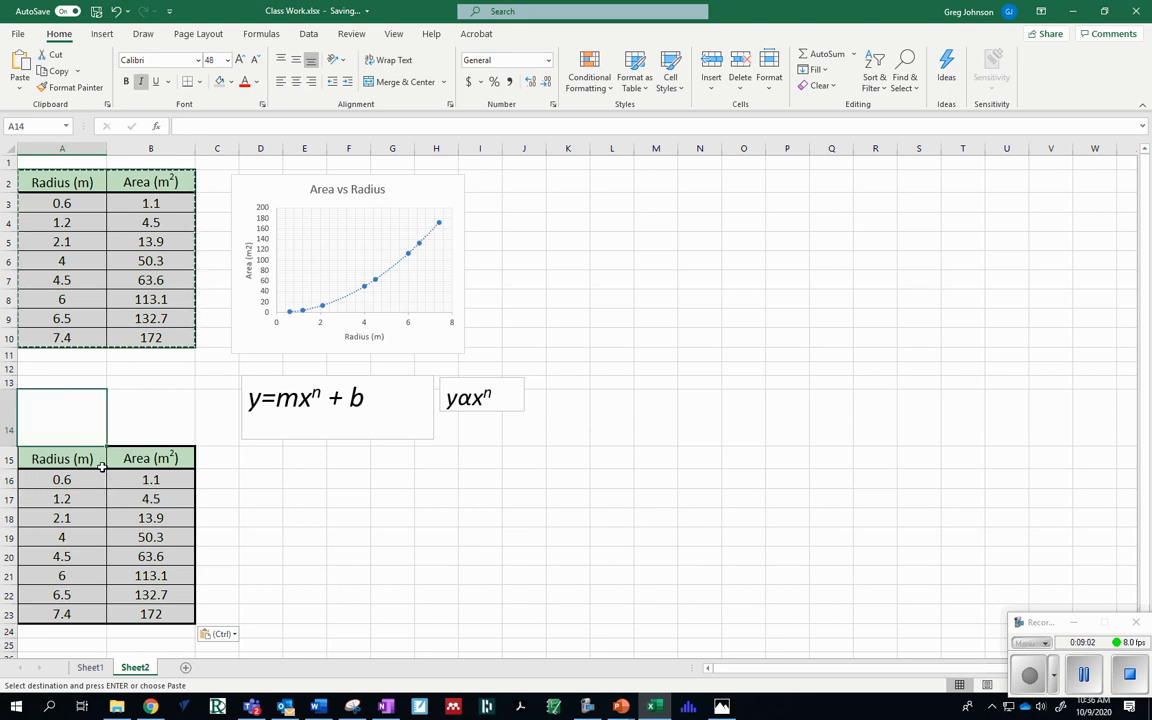
type("square")
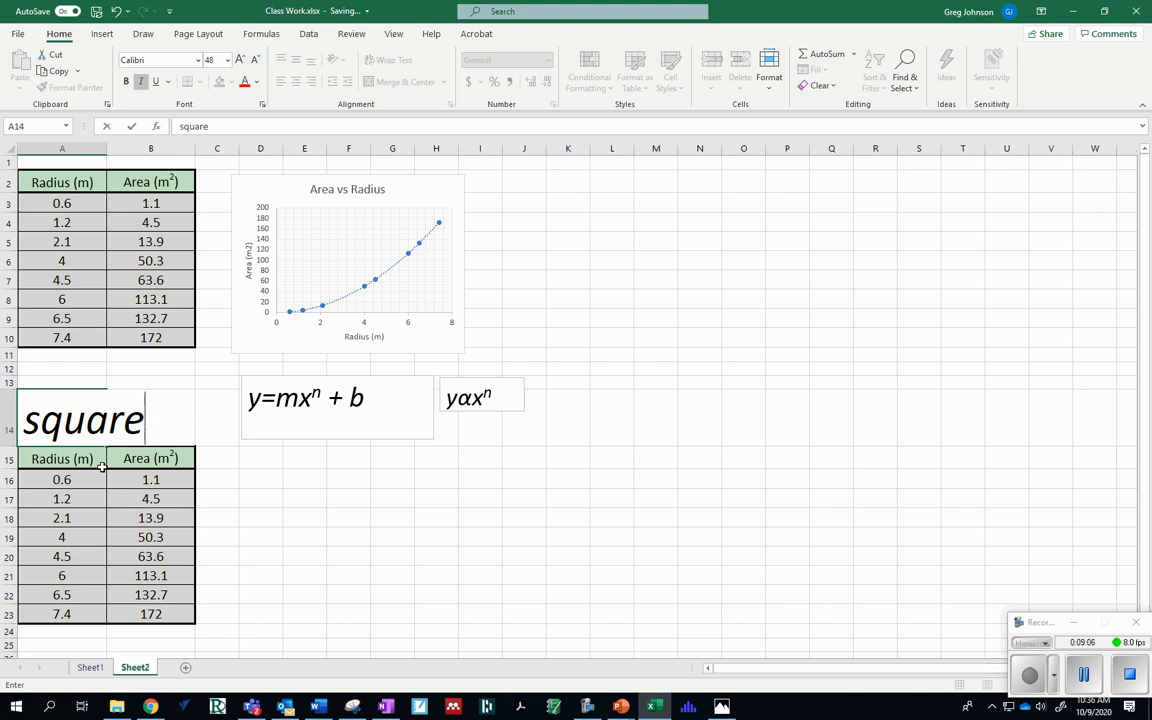
left_click(227, 60)
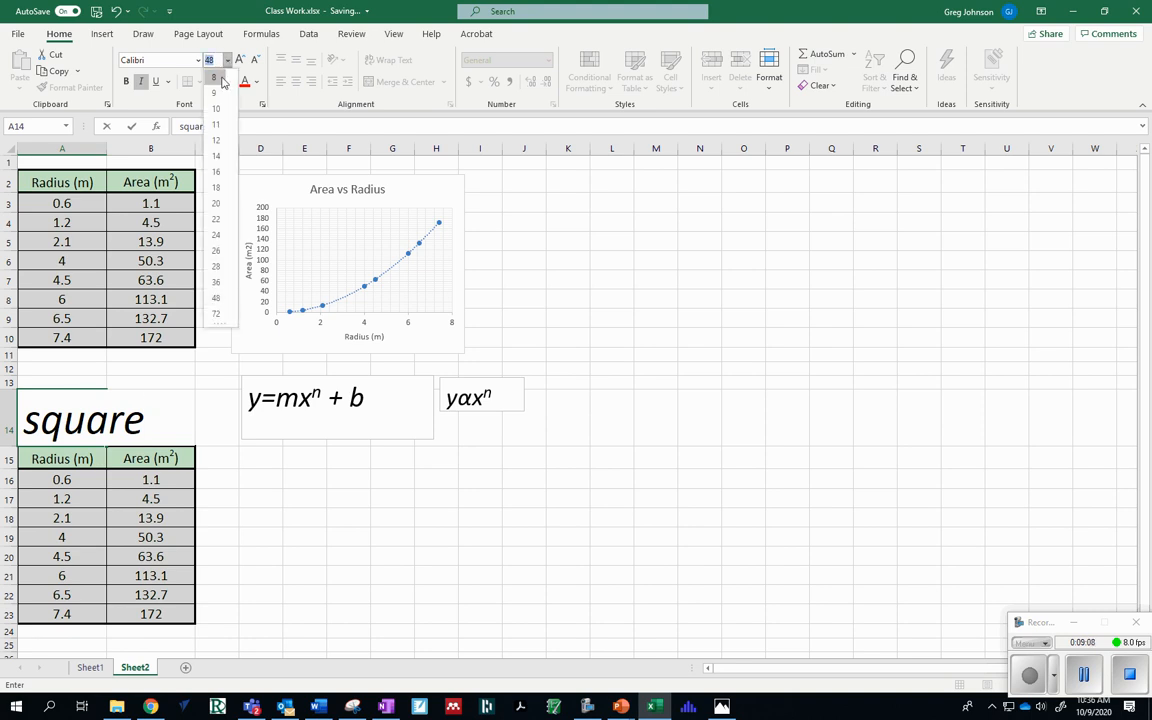
left_click(218, 142)
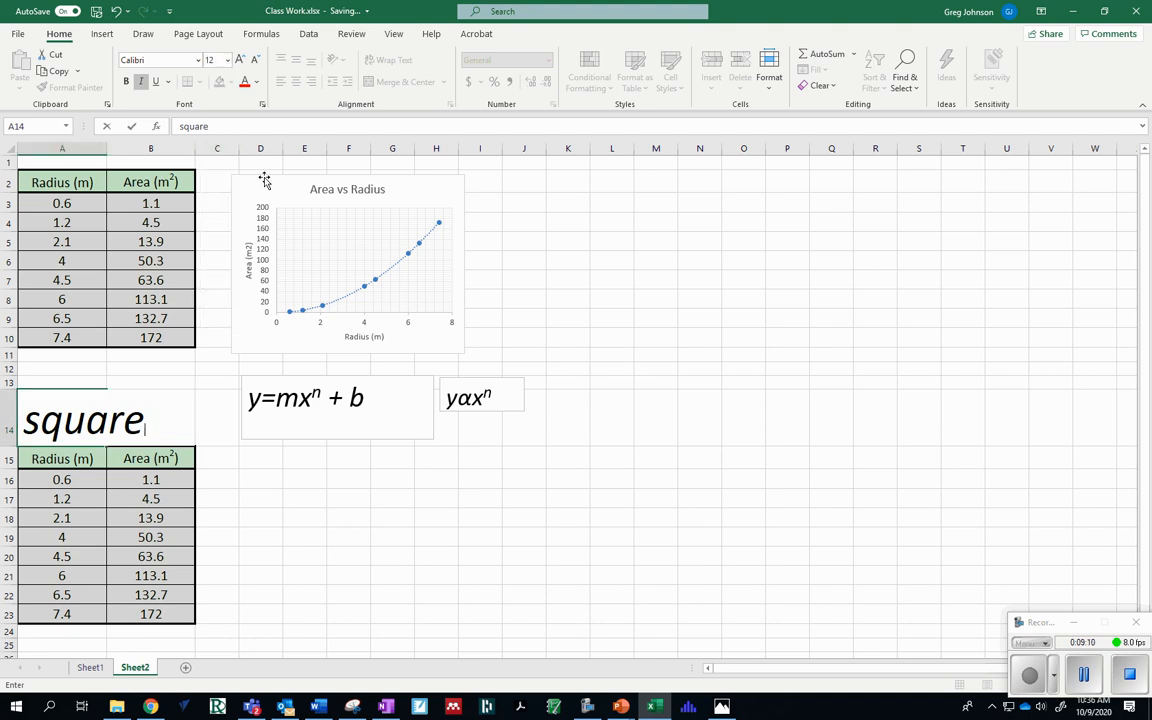
left_click_drag(209, 126, 147, 126)
left_click(227, 60)
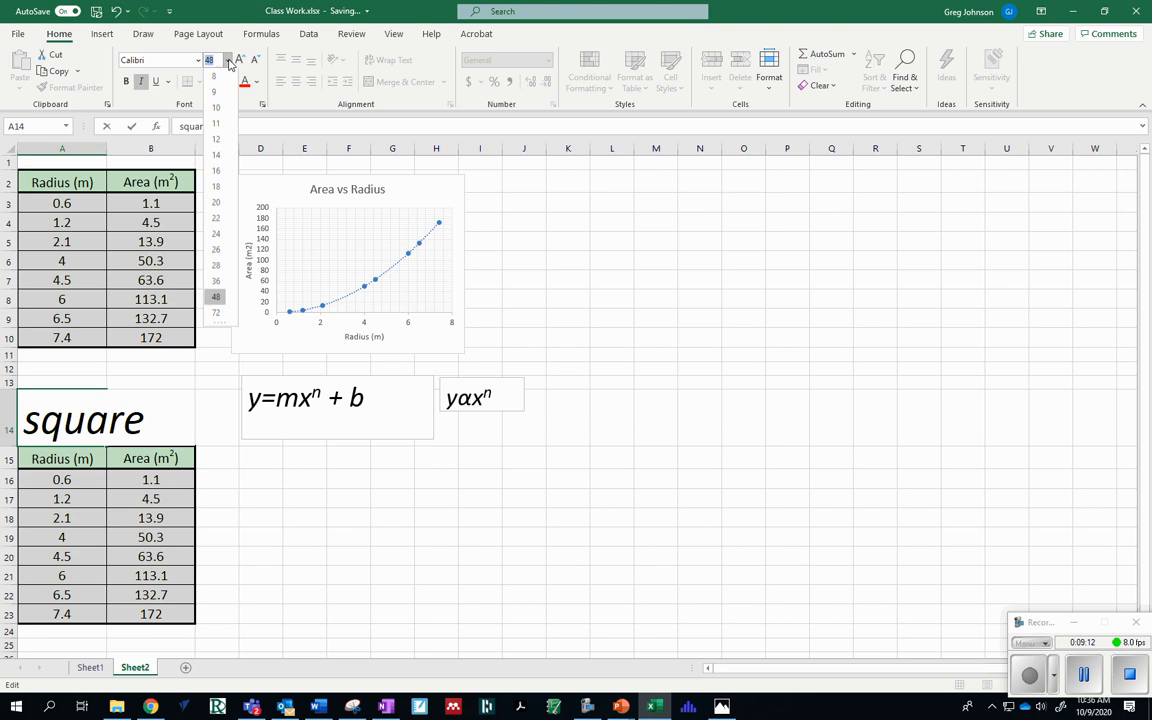
left_click(218, 142)
left_click(125, 430)
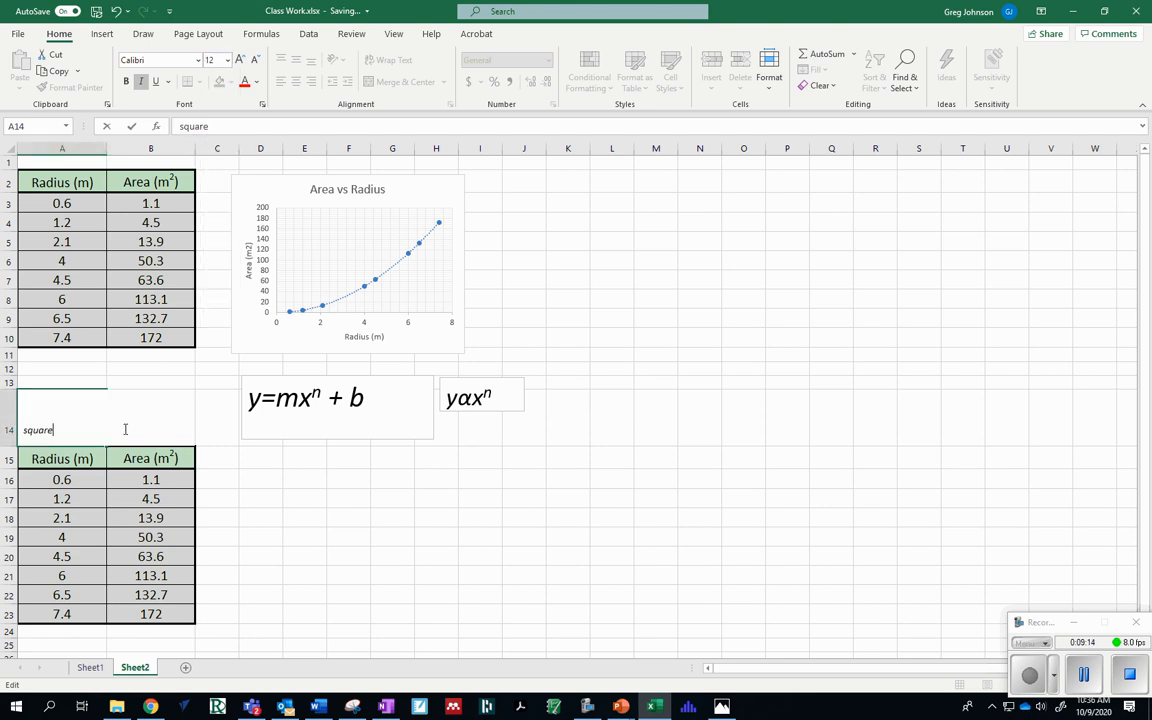
left_click(87, 462)
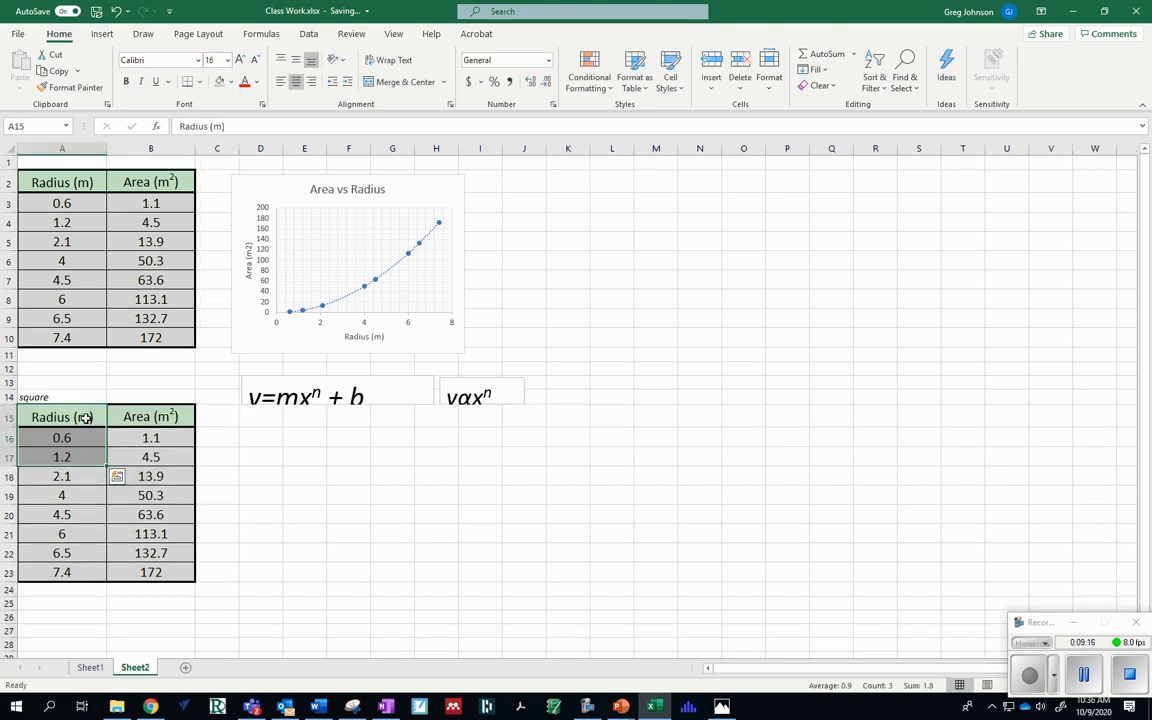
Step: Change the copied table's radius header to Radius (m²), with the 2 as superscript
left_click(87, 419)
double_click(88, 419)
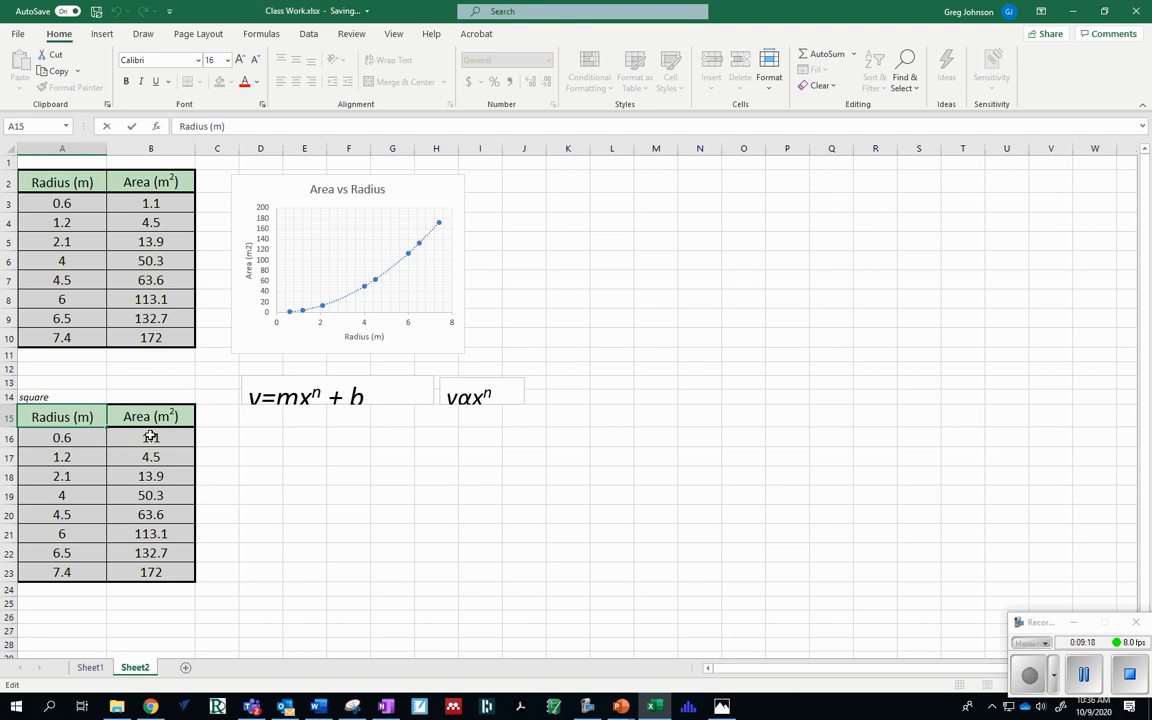
type("2")
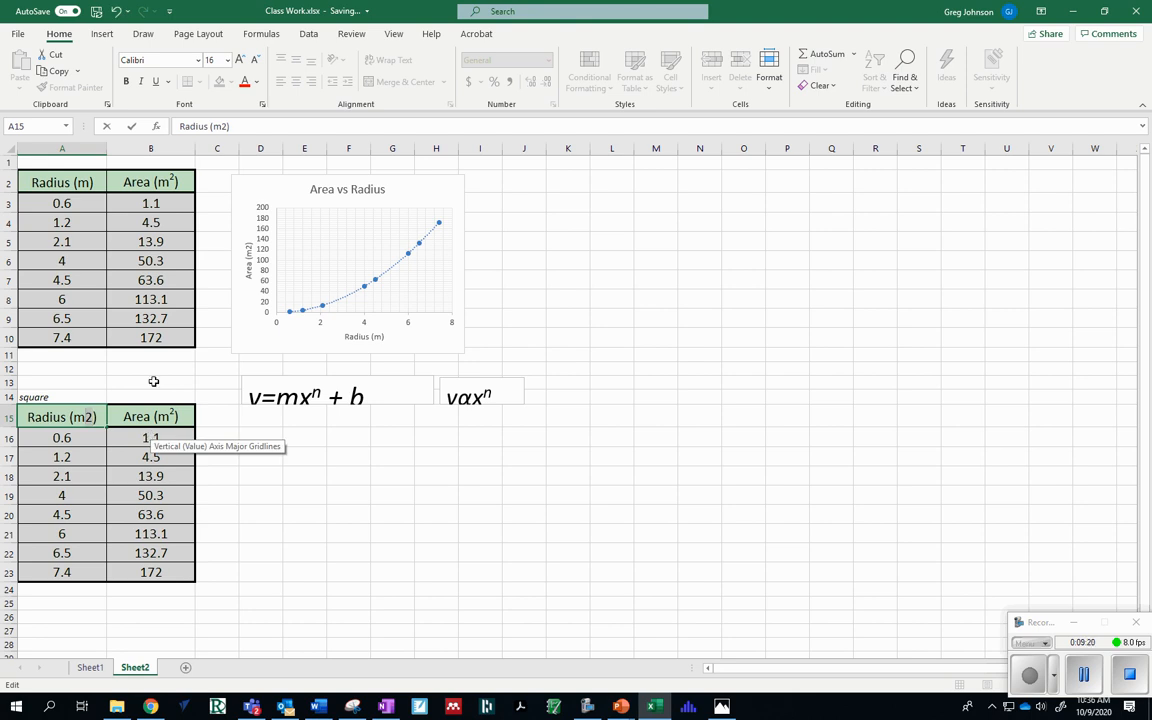
left_click(264, 106)
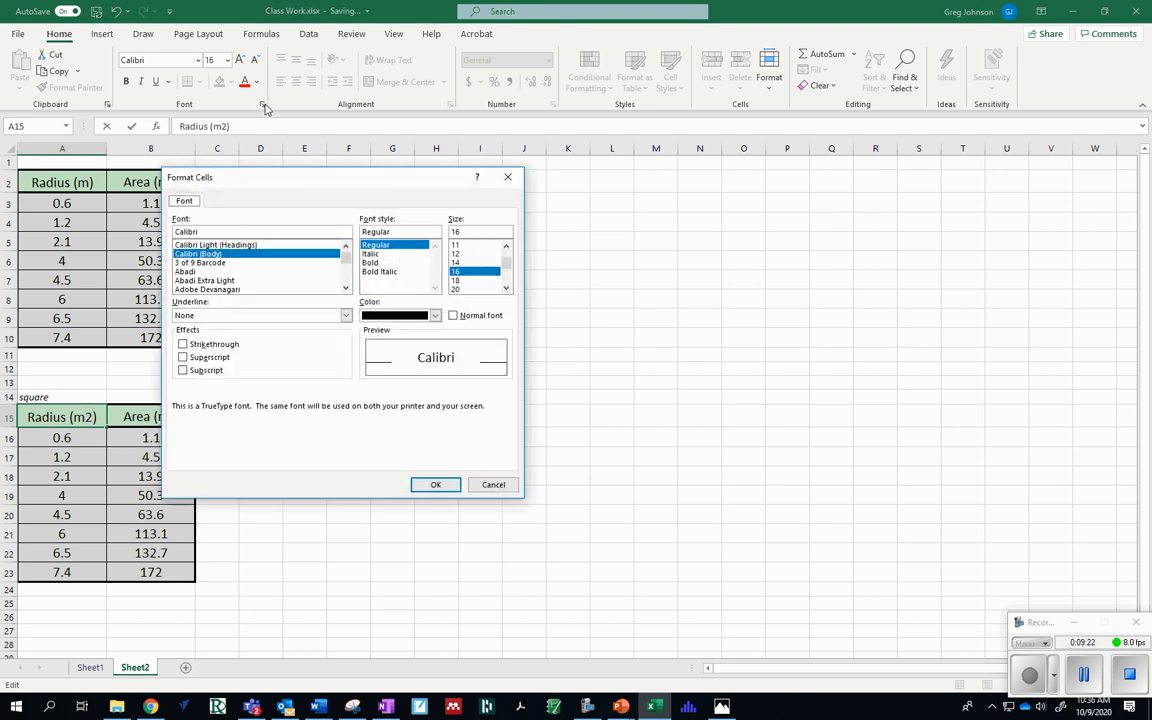
left_click(184, 357)
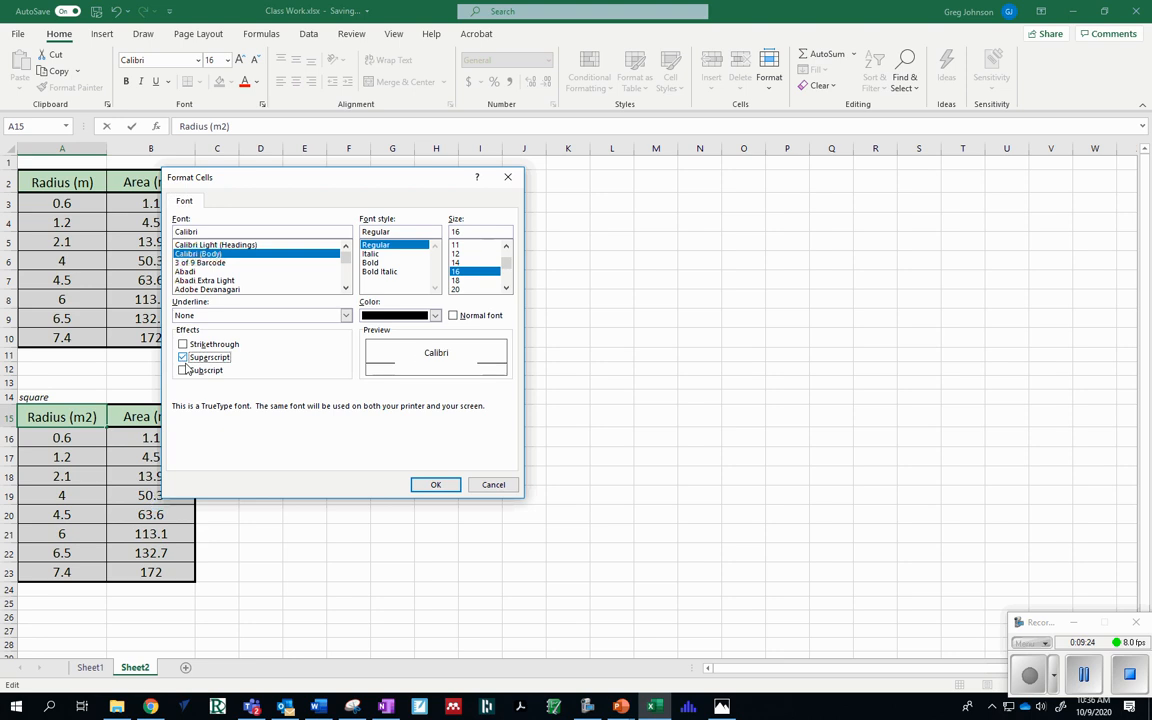
left_click(435, 485)
Step: Clear the radius values in A16:A23 of the copied table
left_click(77, 440)
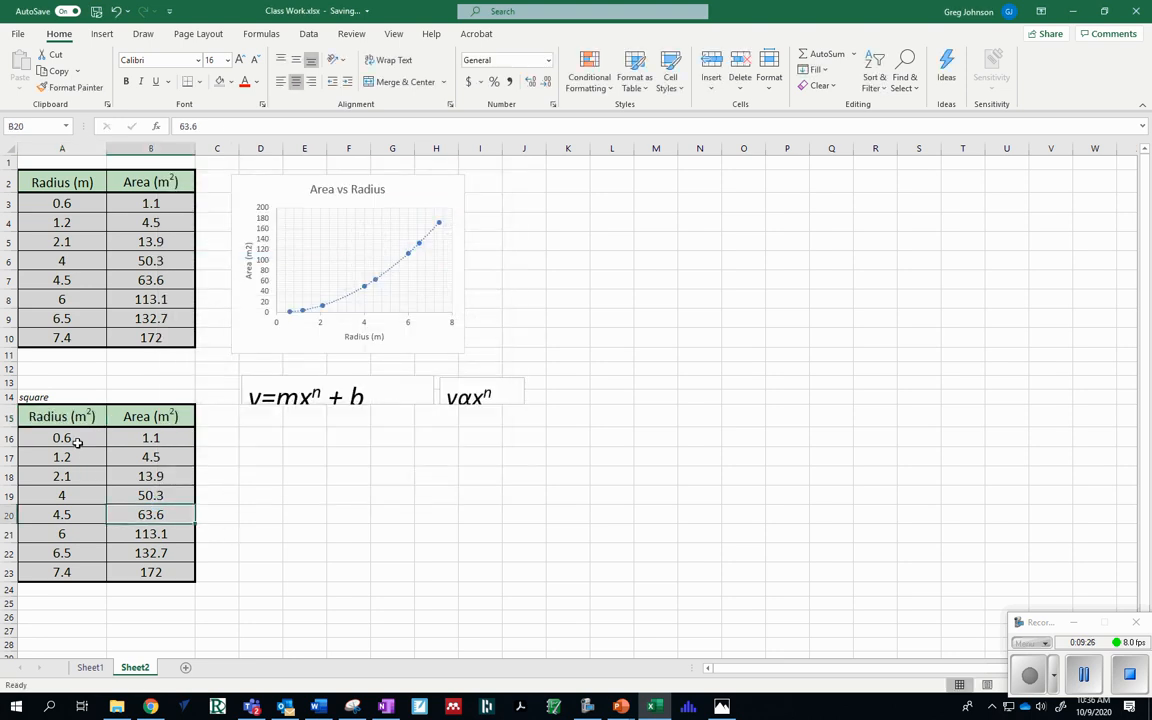
key("shift+Down")
key("shift+Down")
key("shift+Down")
key("shift+Down")
key("shift+Down")
key("shift+Down")
key("shift+Down")
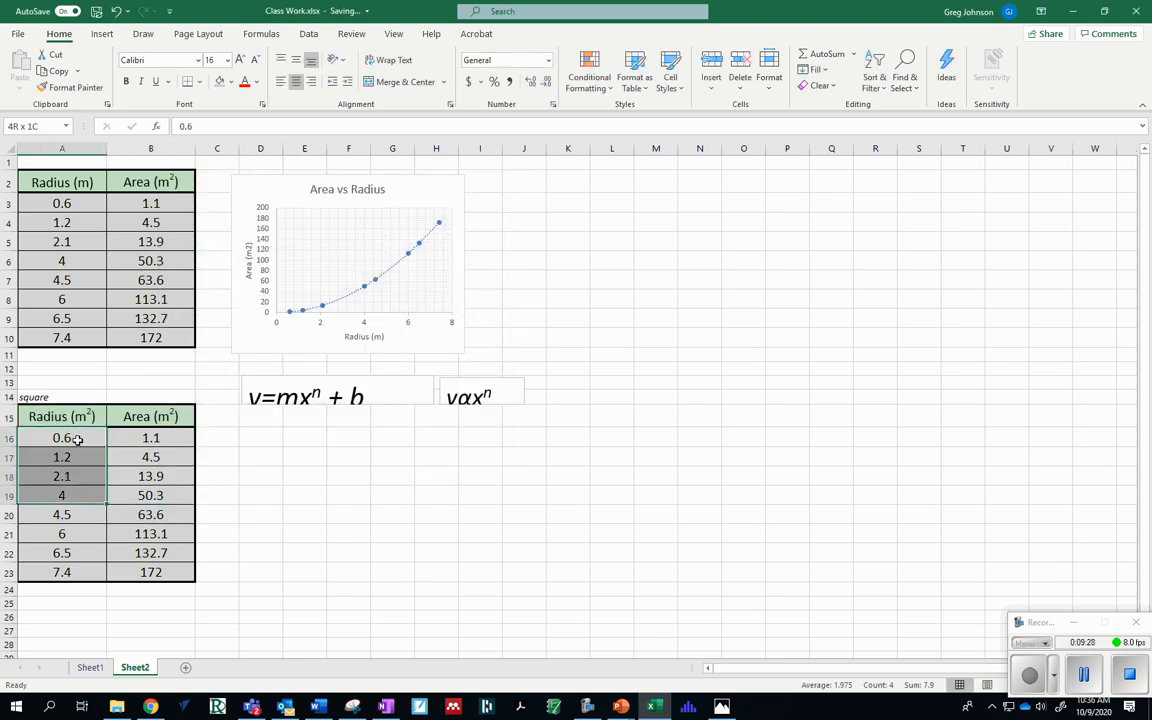
key("Delete")
key("Up")
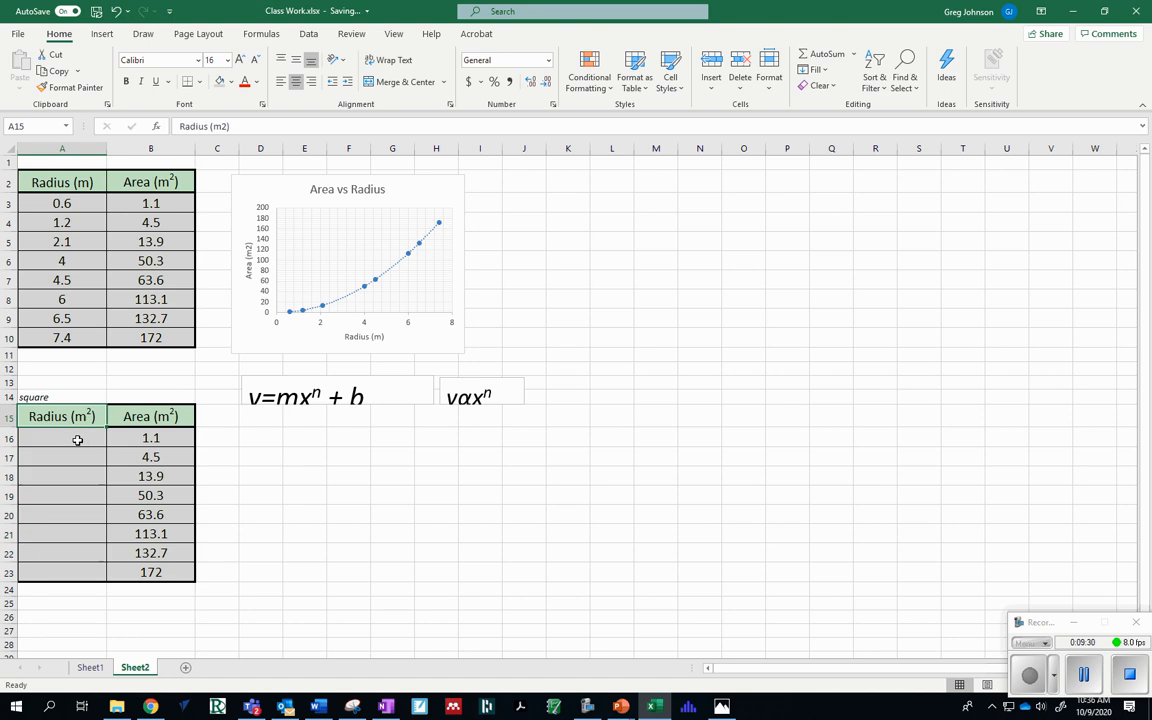
Step: Enter the formula =A3^2 in cell A16 to square the first radius
key("Down")
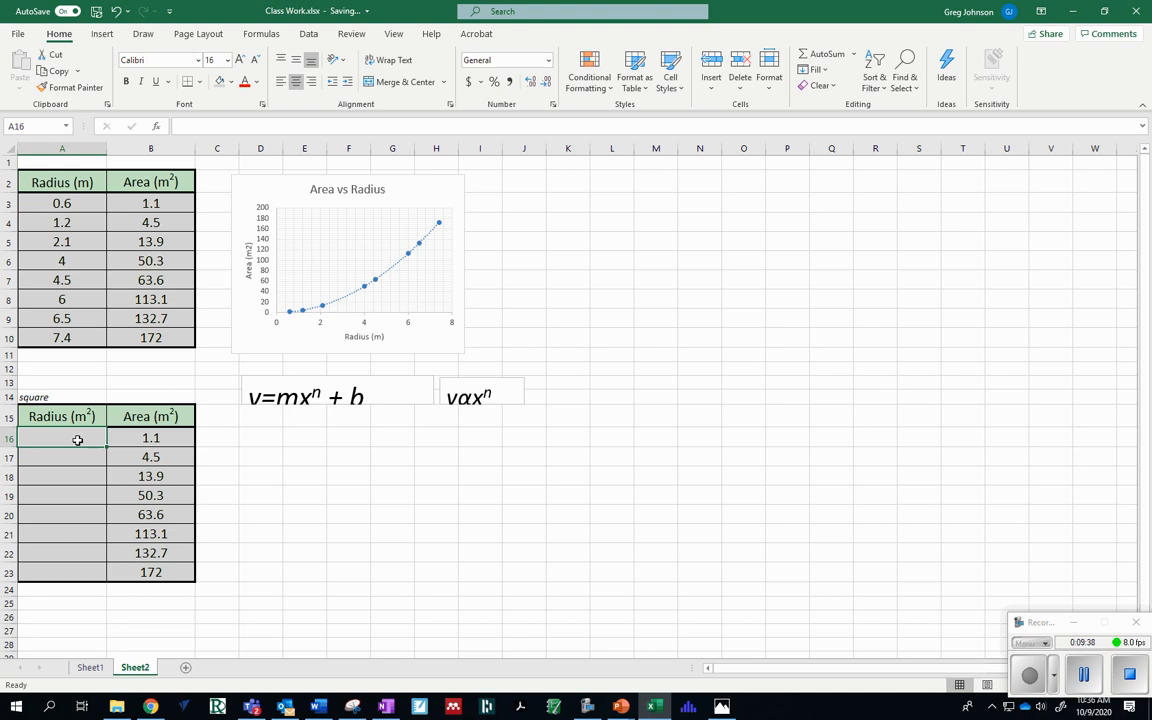
type("=")
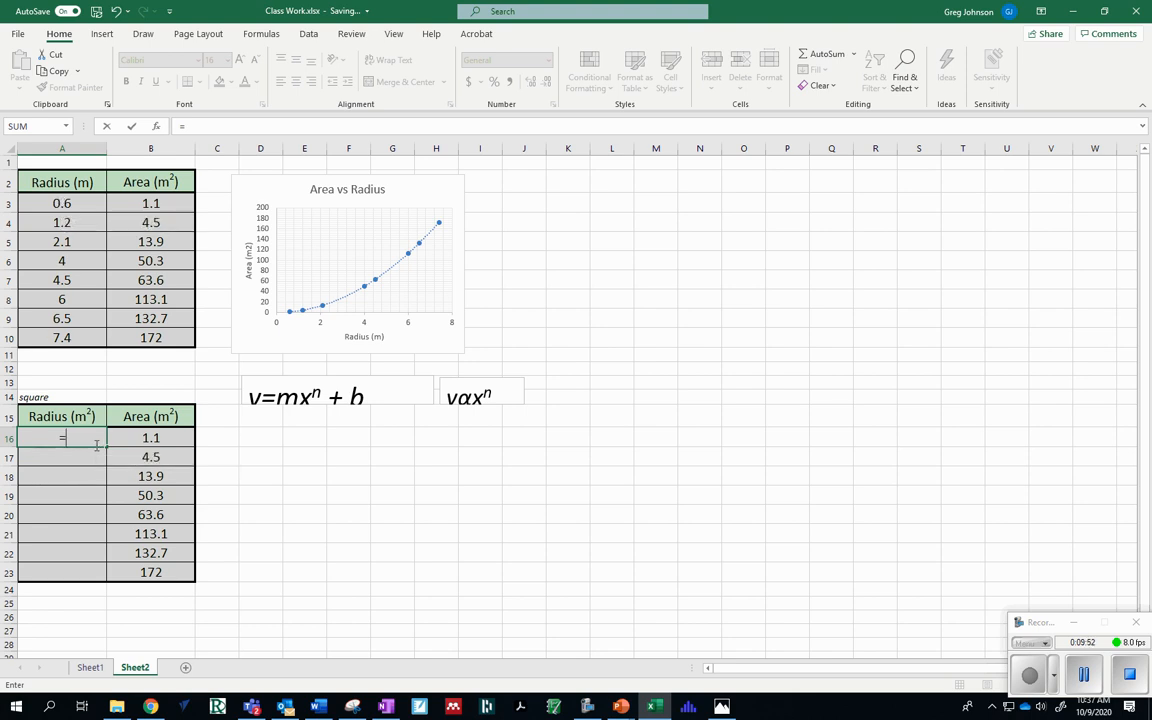
left_click(62, 199)
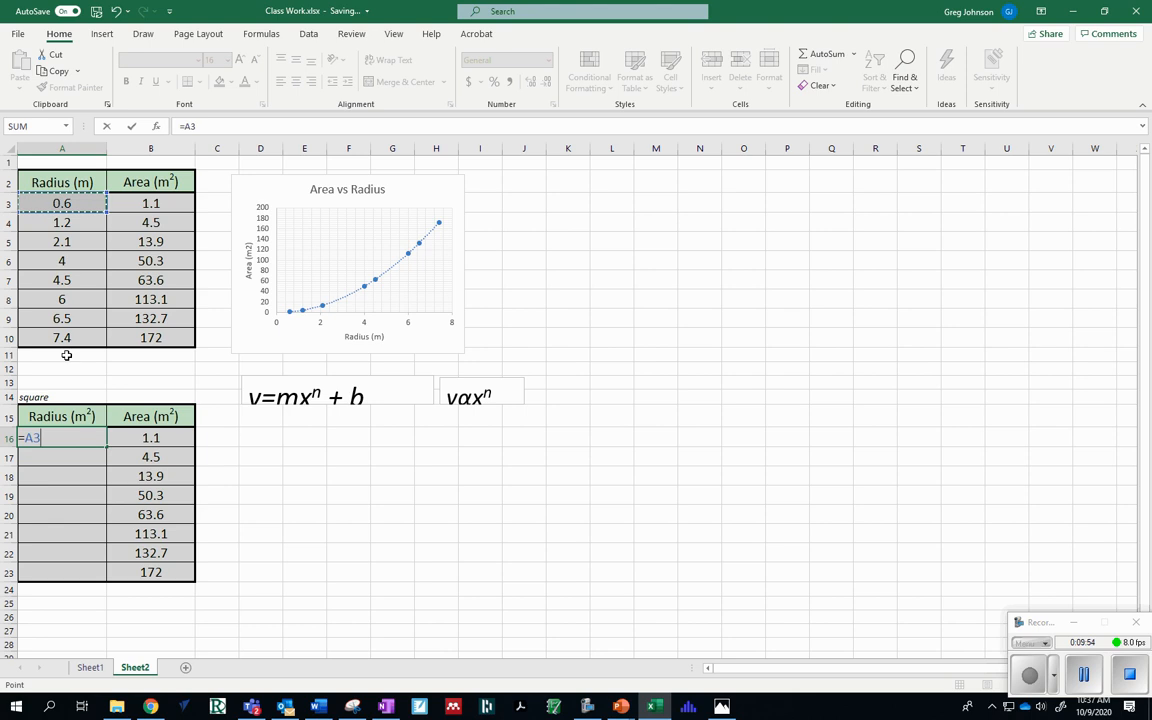
type("^")
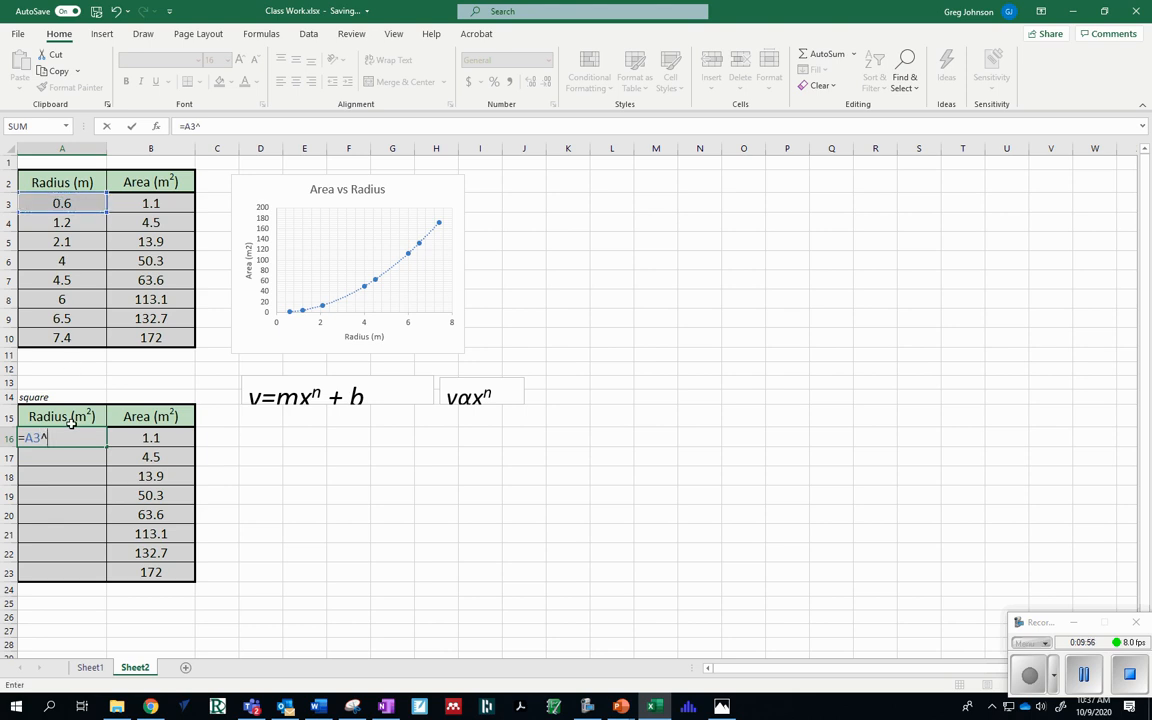
type("2")
key("Return")
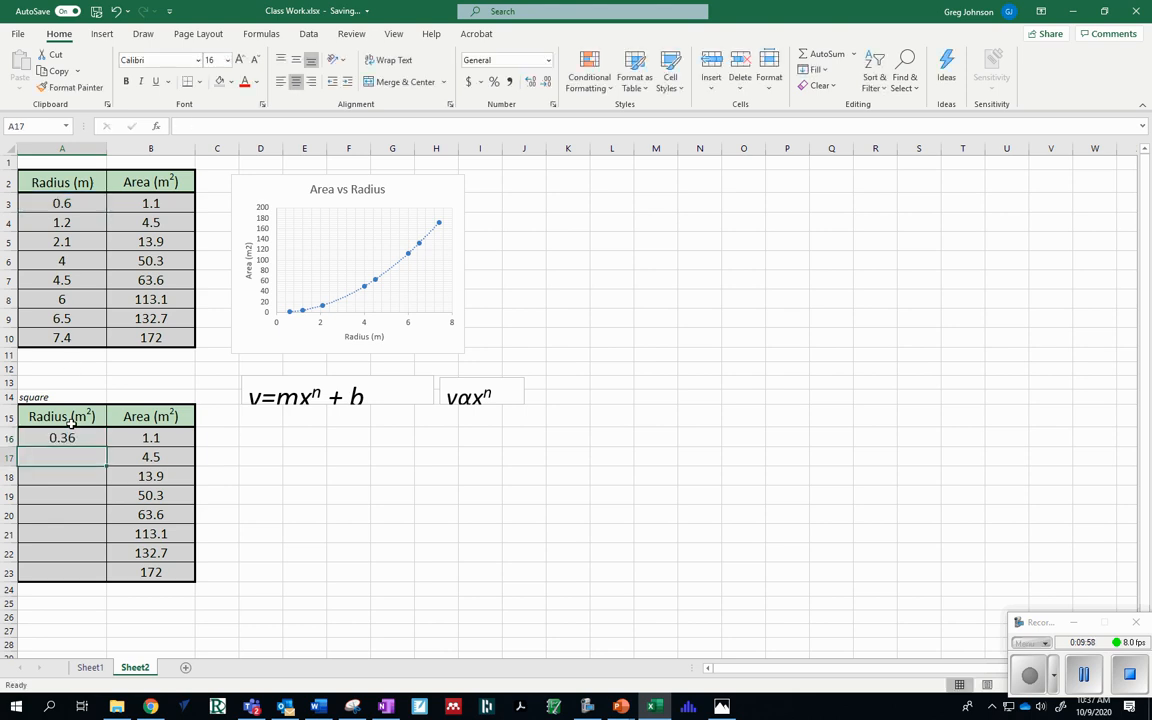
Step: Re-enter =A3^2 in A16, referencing the first radius of the original table, and reselect A16
left_click(74, 203)
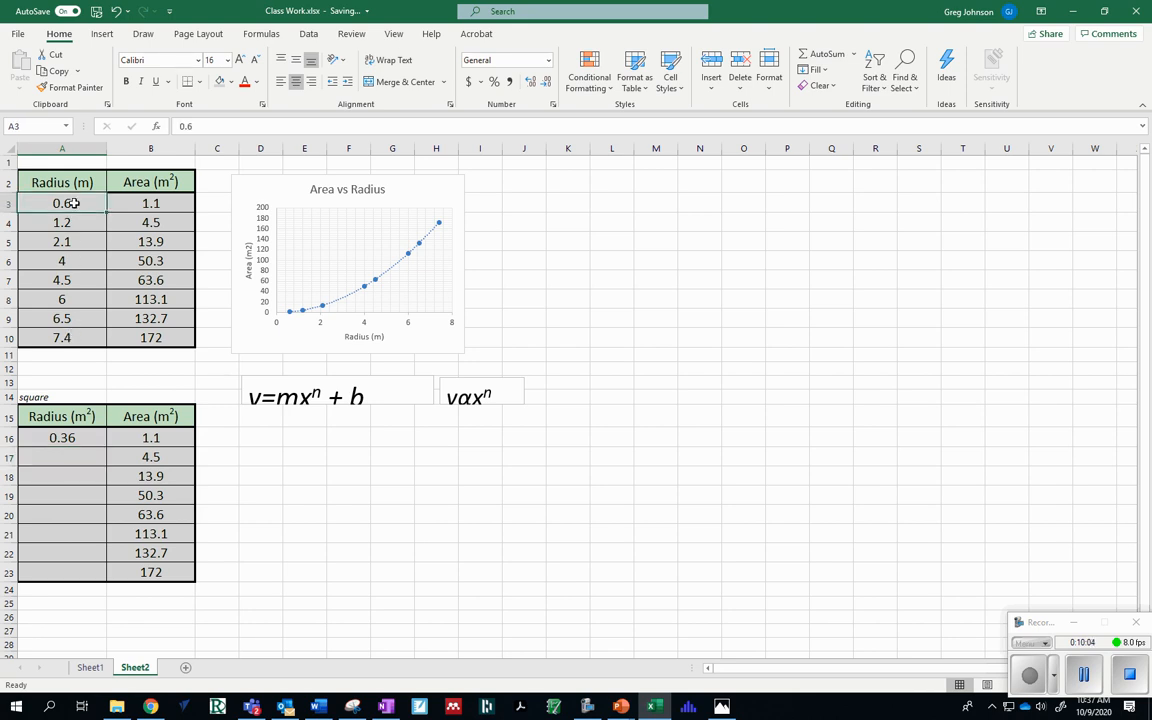
left_click(70, 437)
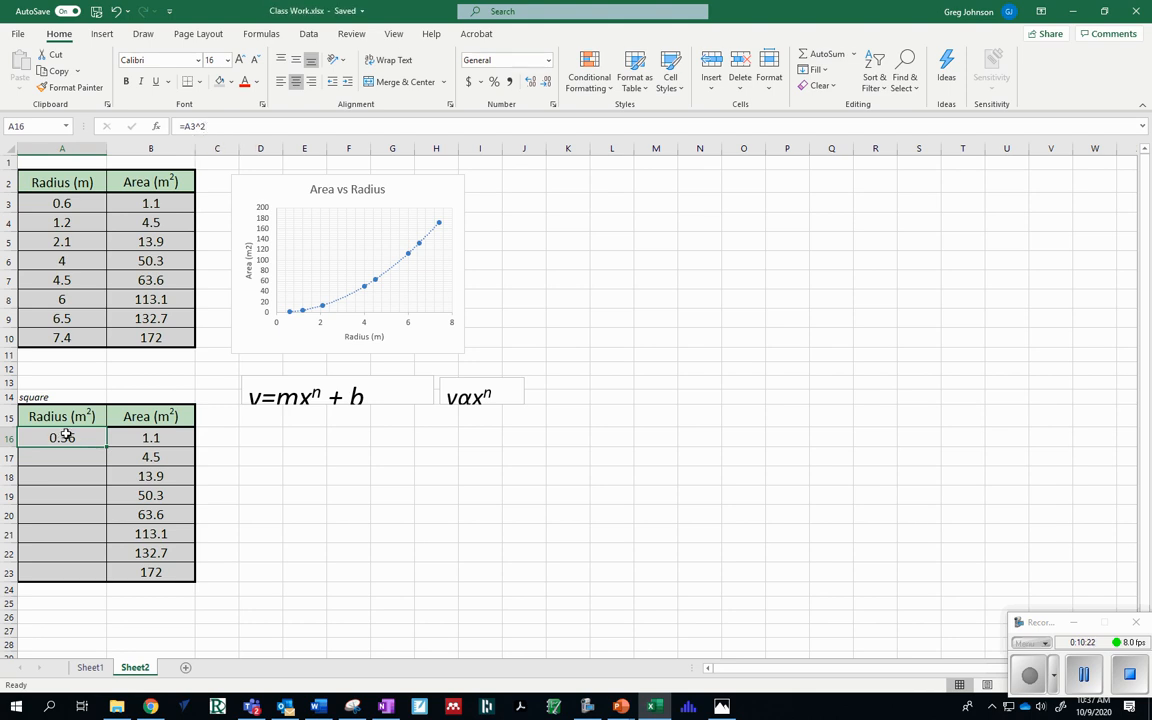
type("=")
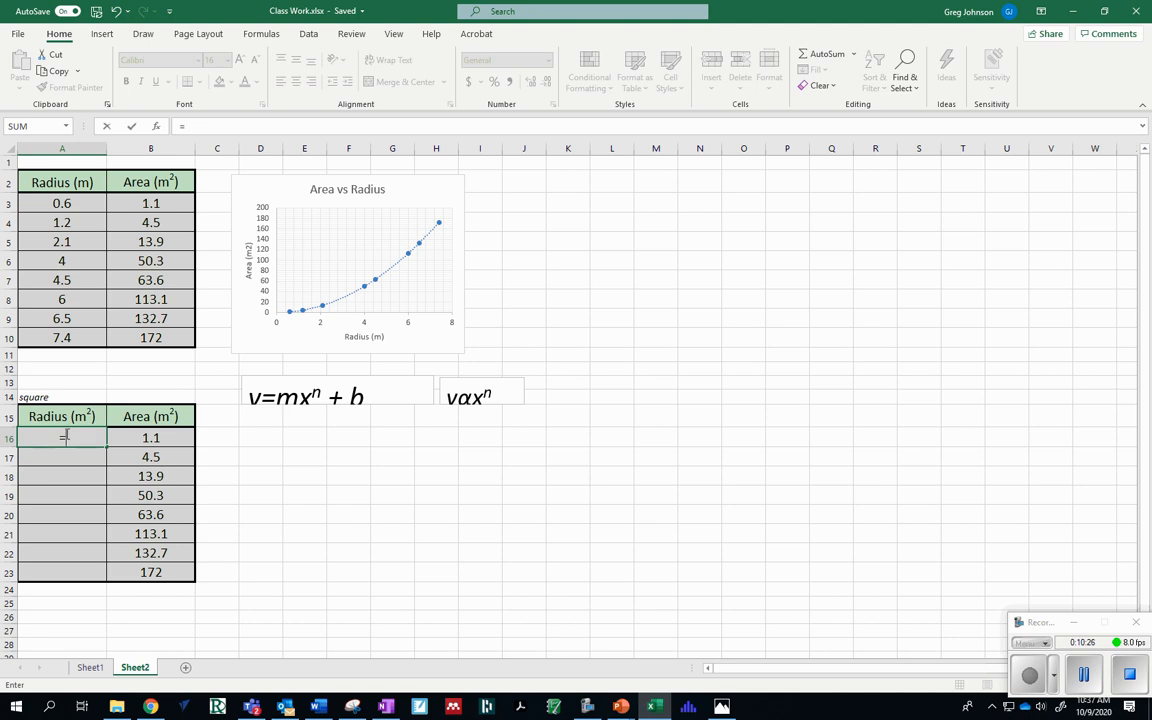
left_click(57, 204)
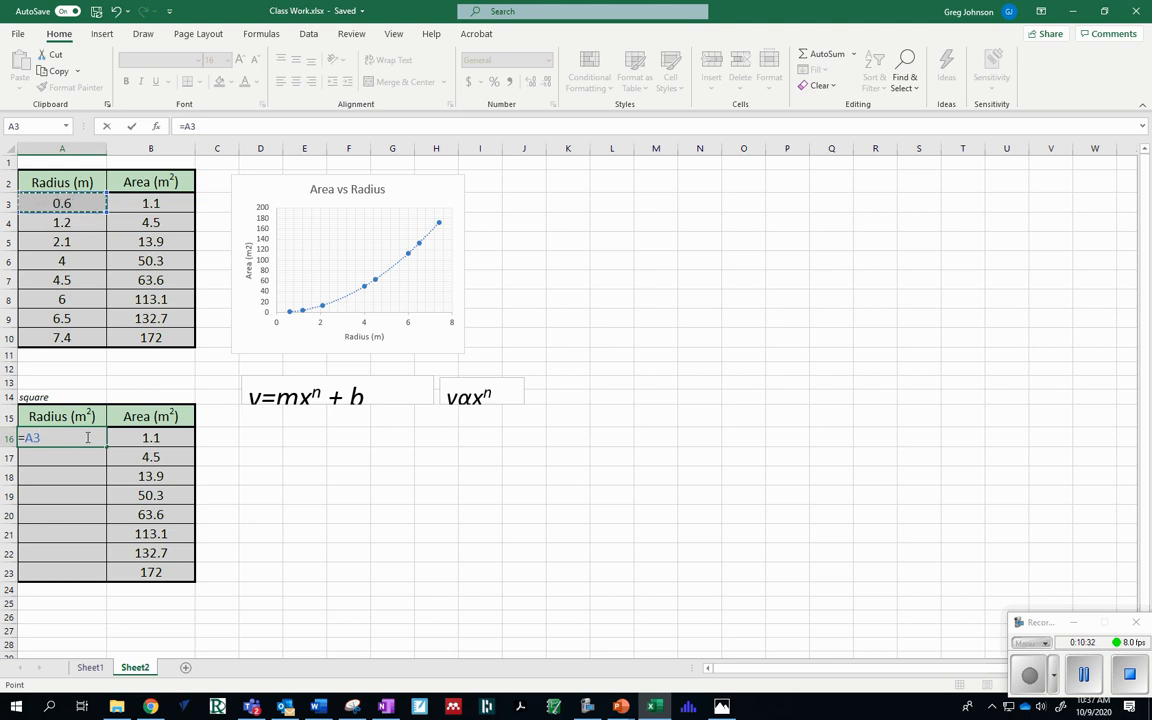
type("^2")
key("Return")
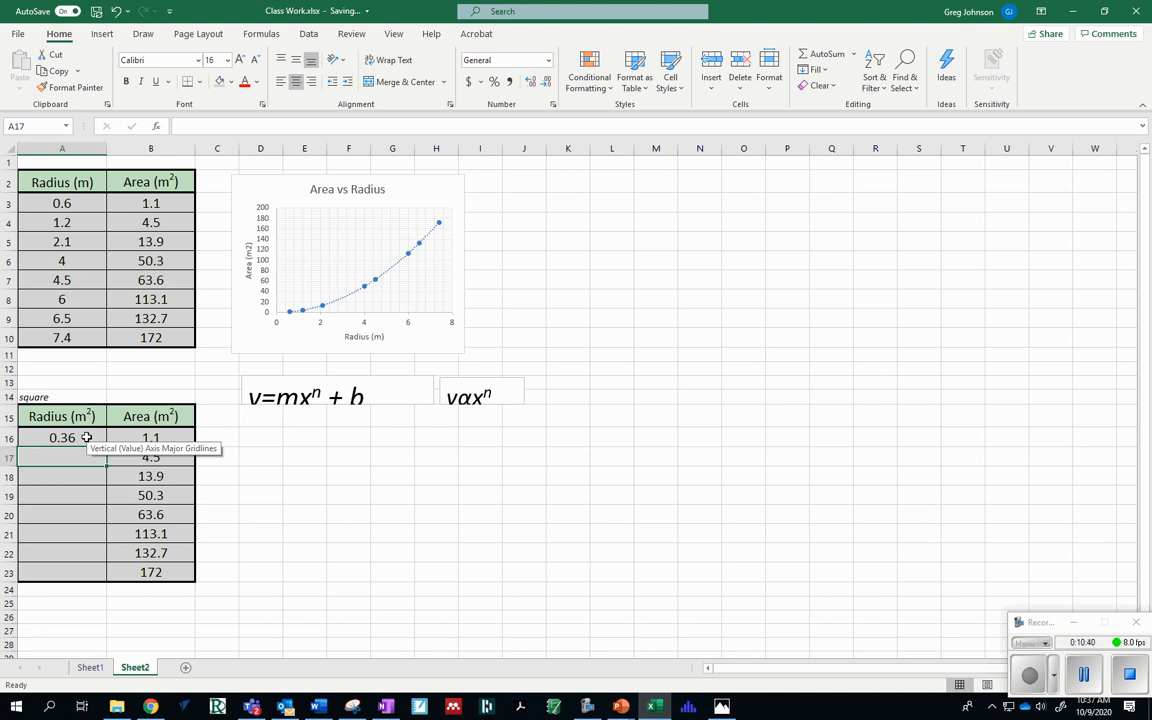
key("Up")
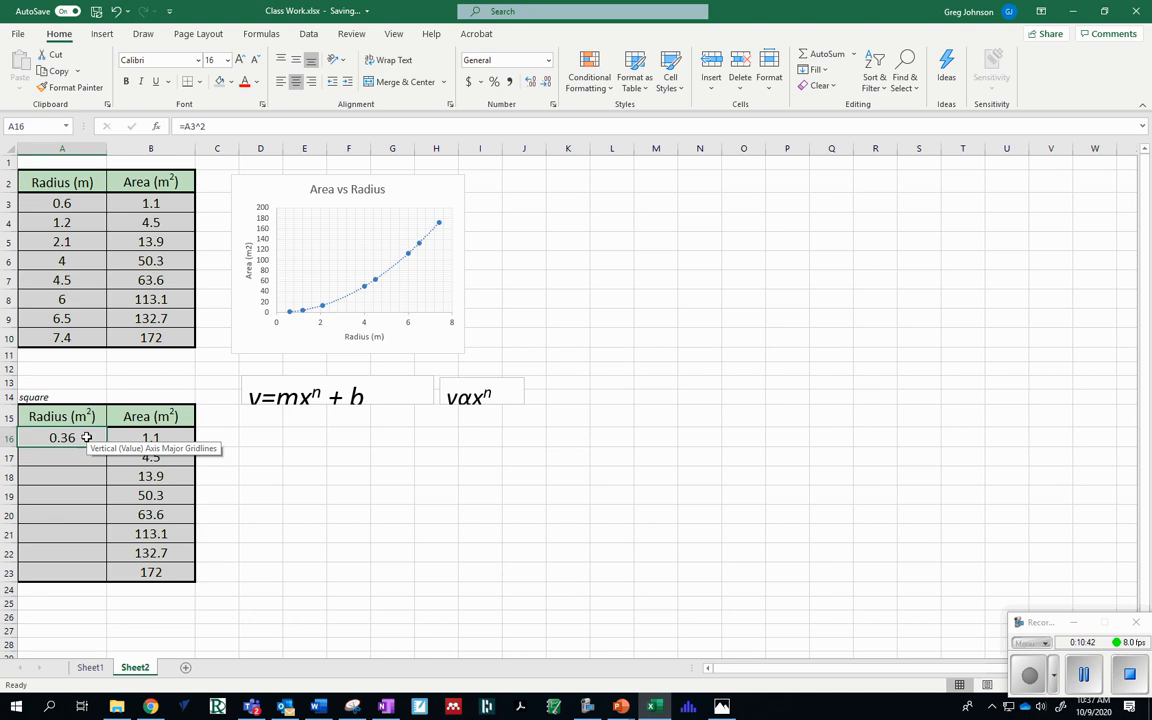
Step: Copy the squaring formula from A16 down through A23 to complete the squared-radius column
key("Down")
key("Down")
key("Down")
key("Down")
key("Down")
key("Up")
key("Up")
key("Up")
key("Up")
key("Up")
key("shift+Down")
key("shift+Down")
key("shift+Down")
key("shift+Down")
key("shift+Down")
key("shift+Down")
key("shift+Down")
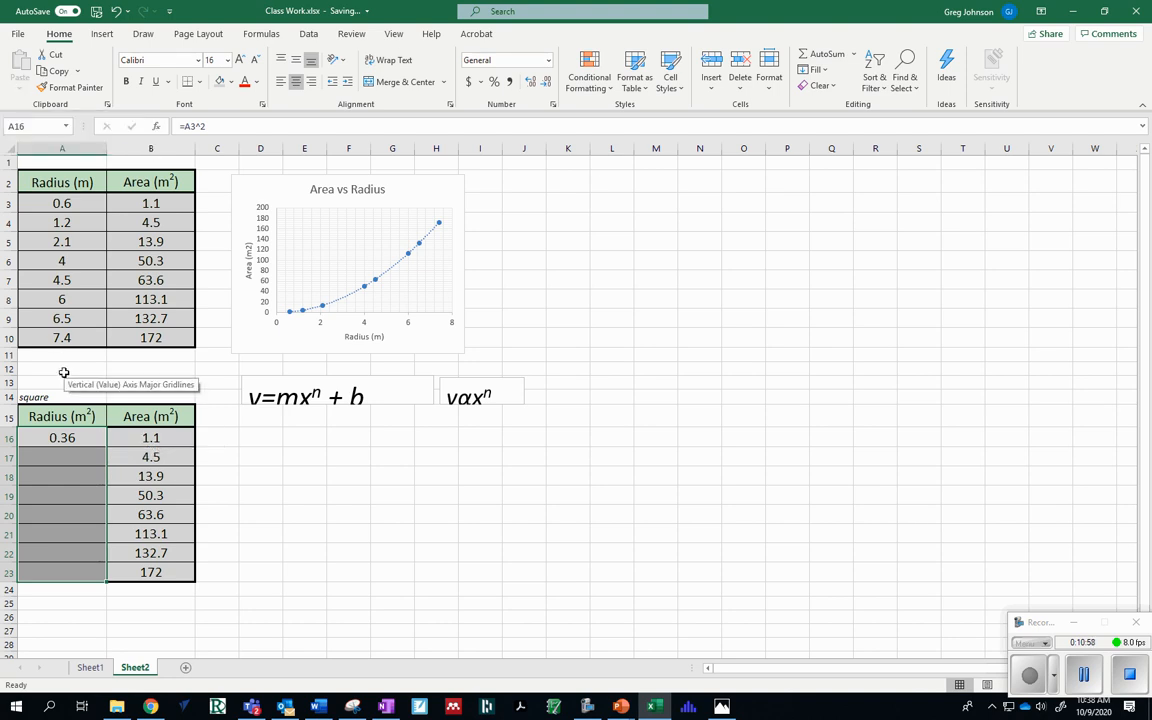
key("ctrl+v")
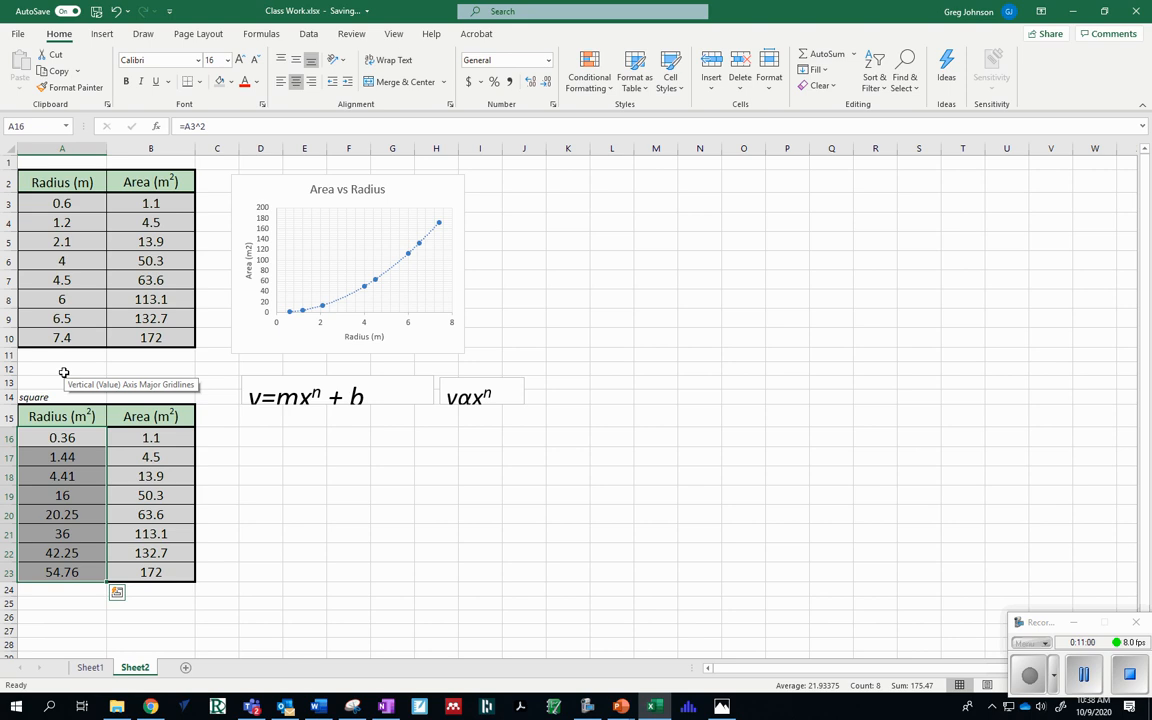
Step: Examine the formulas in A16:A19 to see how each one references the matching radius in the original table
left_click(82, 456)
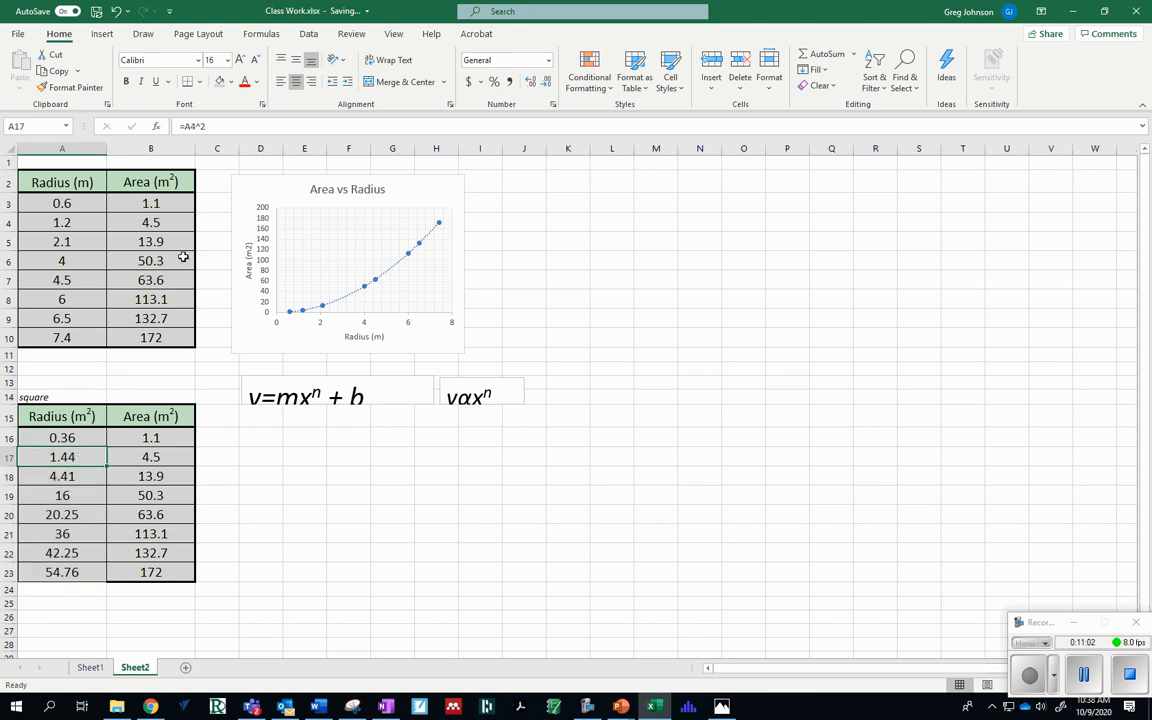
left_click(93, 474)
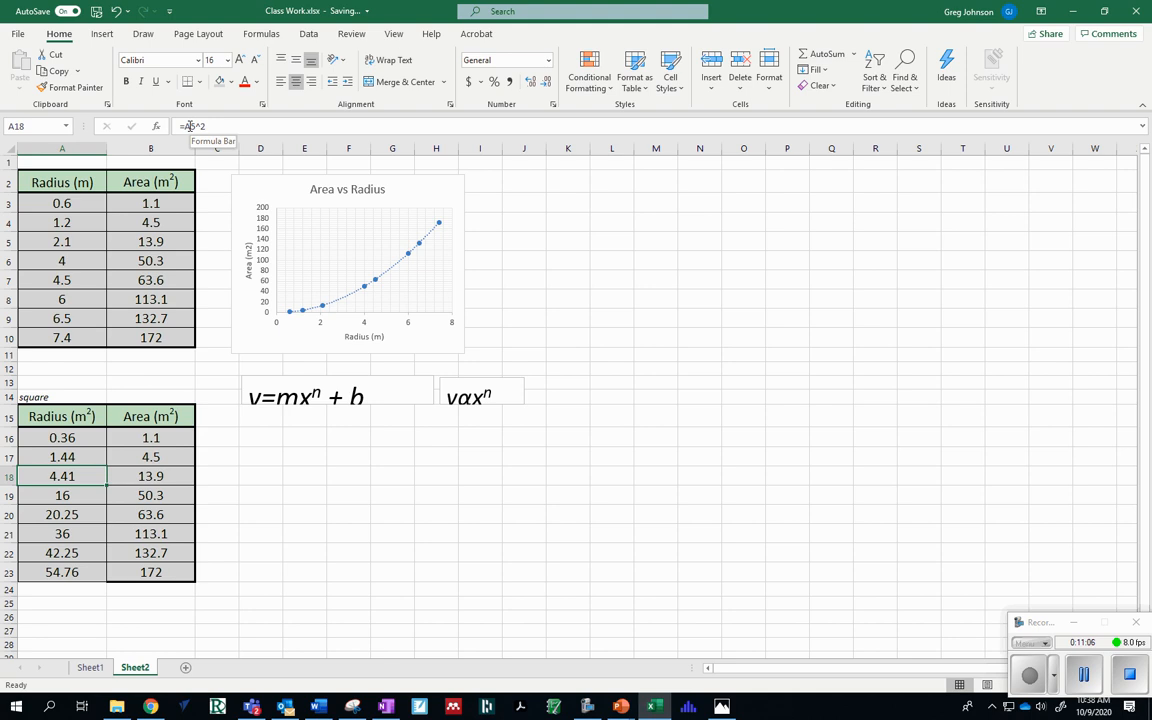
left_click(61, 203)
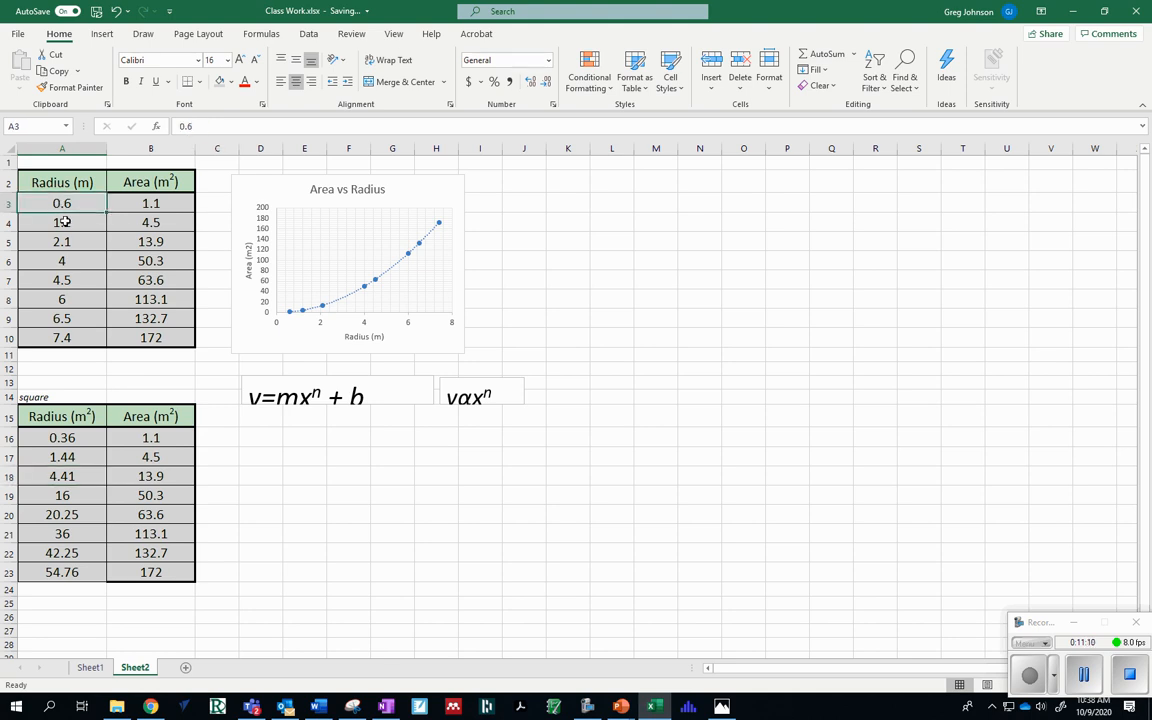
left_click(71, 438)
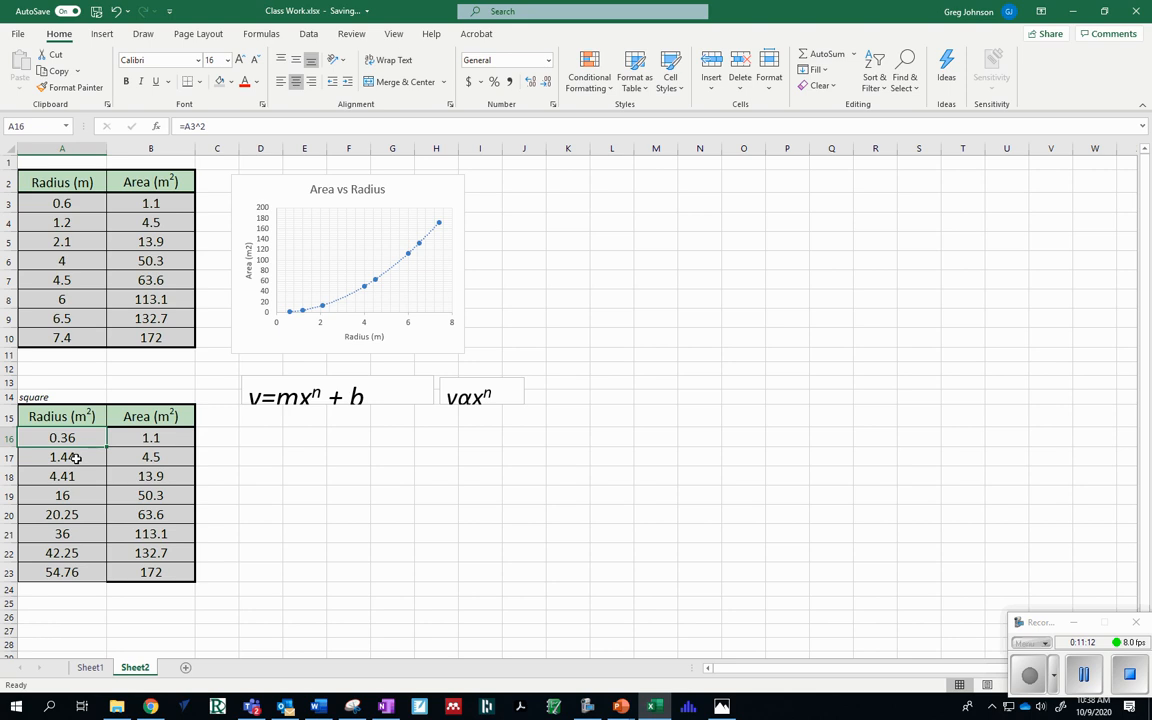
left_click(75, 457)
left_click(77, 492)
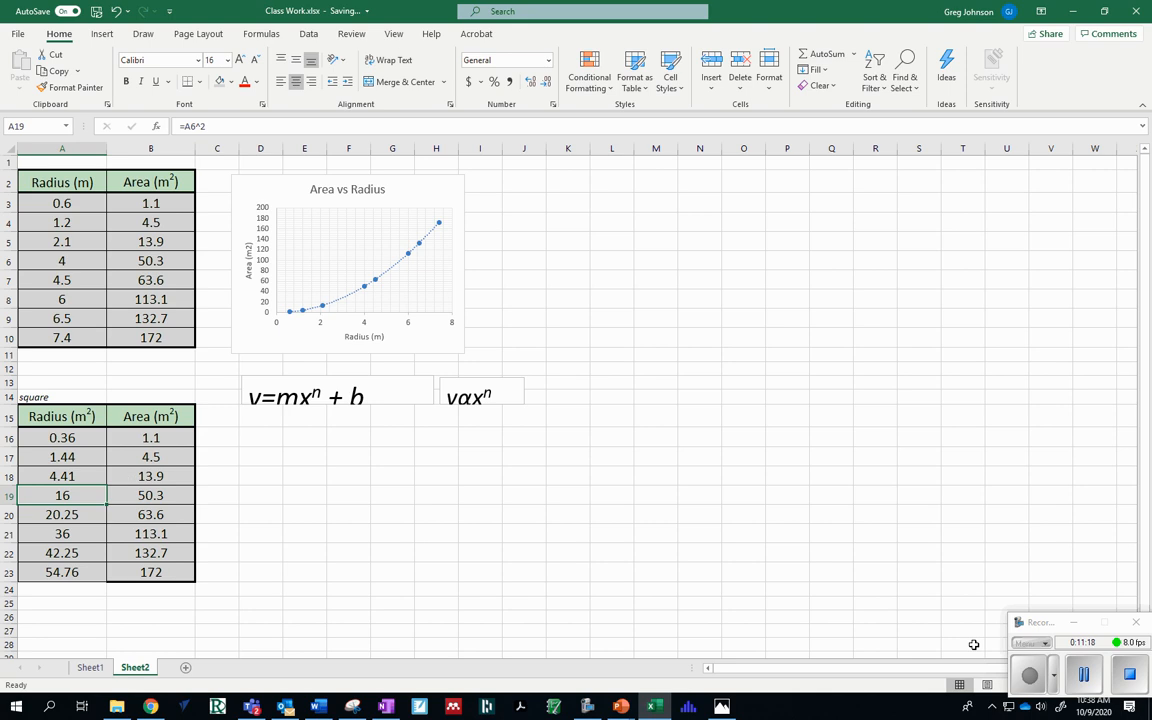
left_click(1083, 680)
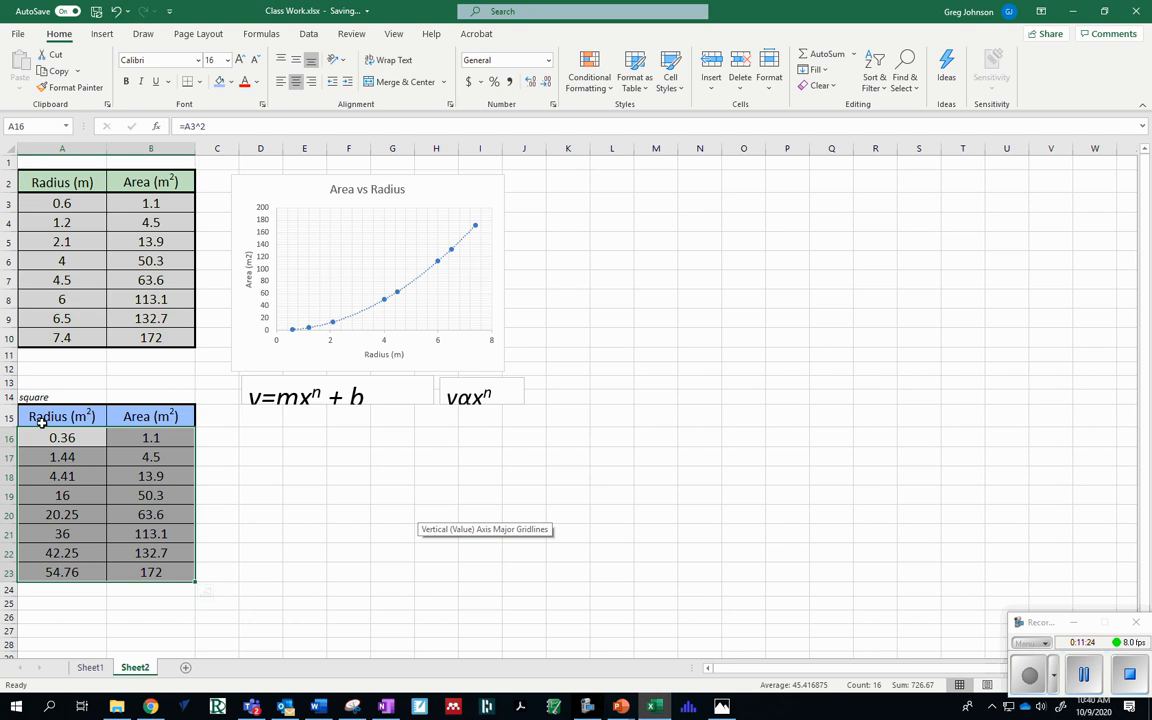
Step: Insert a markers-only scatter chart of the squared radius and area data in A16:B23
left_click(57, 450)
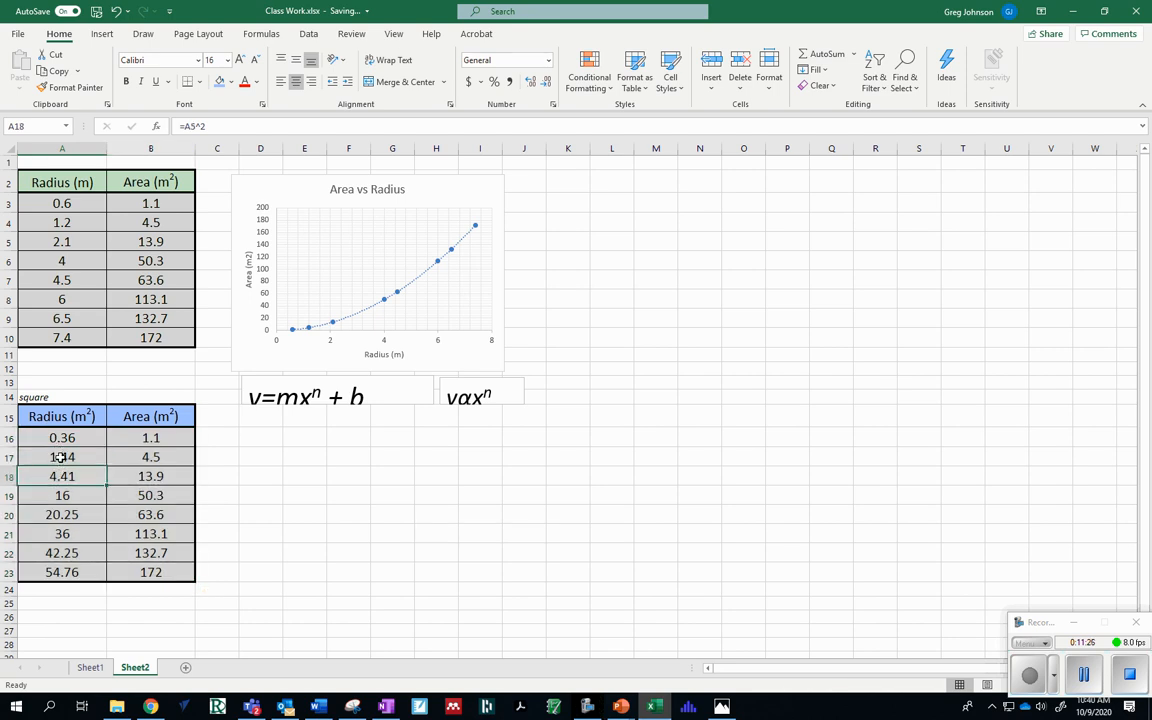
left_click(58, 440)
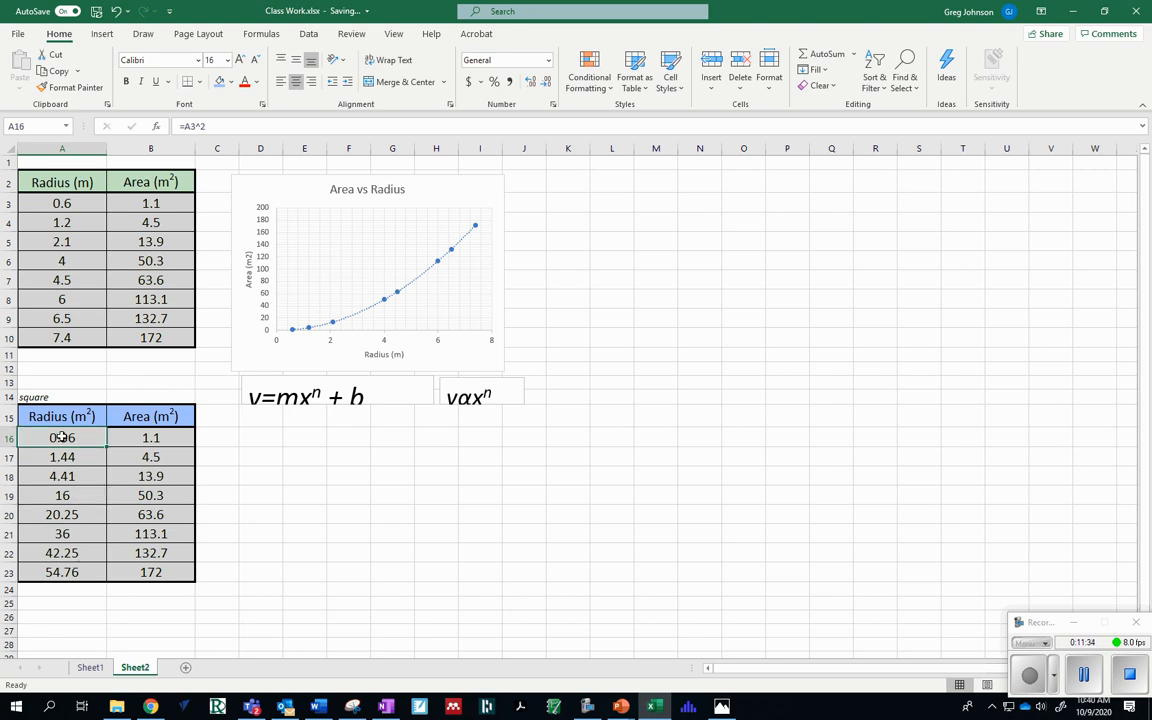
left_click_drag(62, 437, 128, 571)
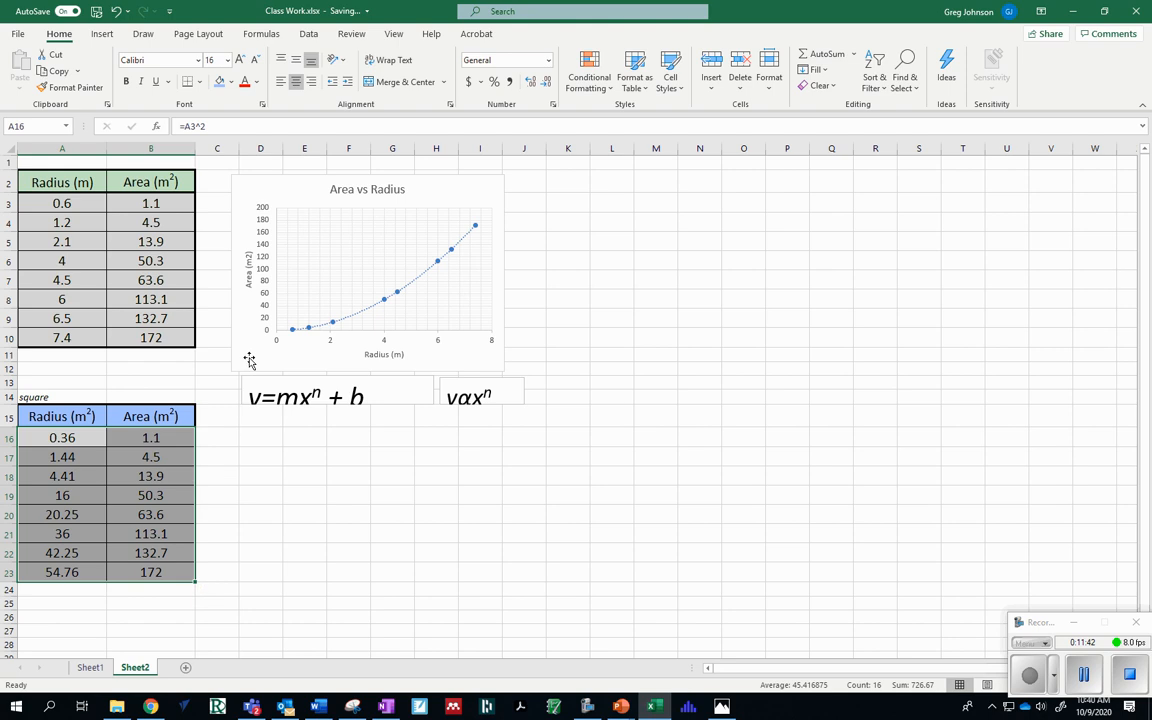
left_click(108, 35)
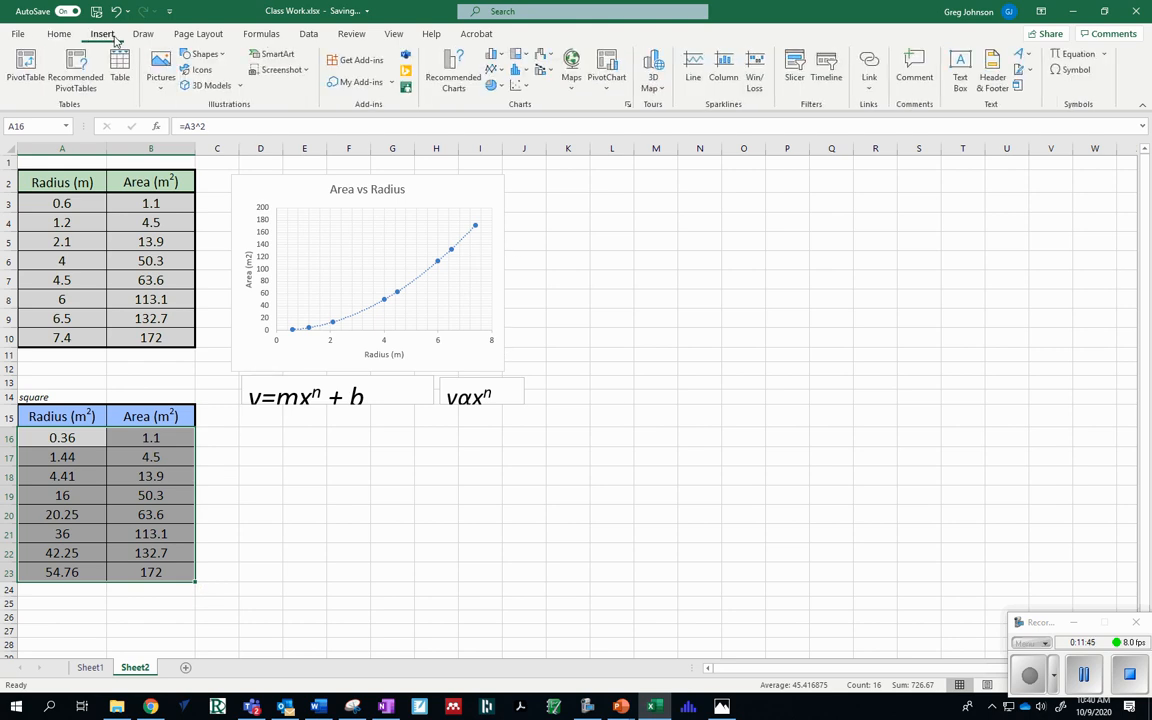
left_click(519, 86)
left_click(528, 136)
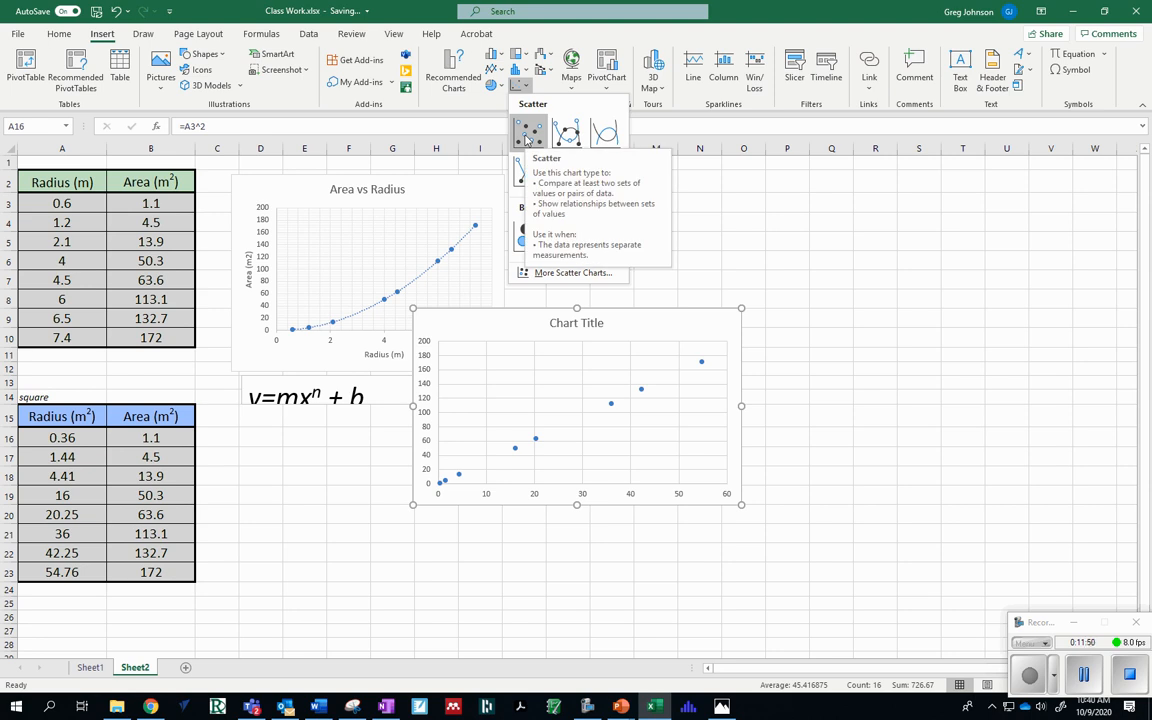
left_click(528, 136)
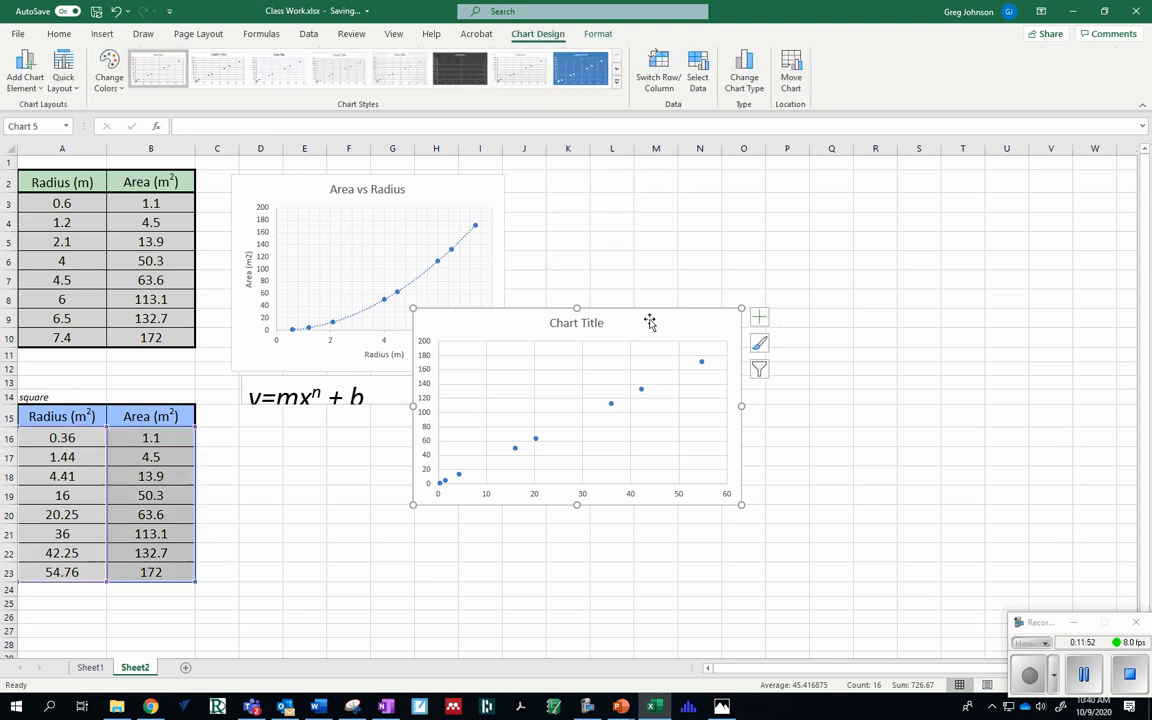
Step: Place the new scatter chart below the equation notes beside the second table and enlarge it proportionally to about row 36
left_click_drag(649, 319, 494, 445)
scroll(612, 470, "down", 7)
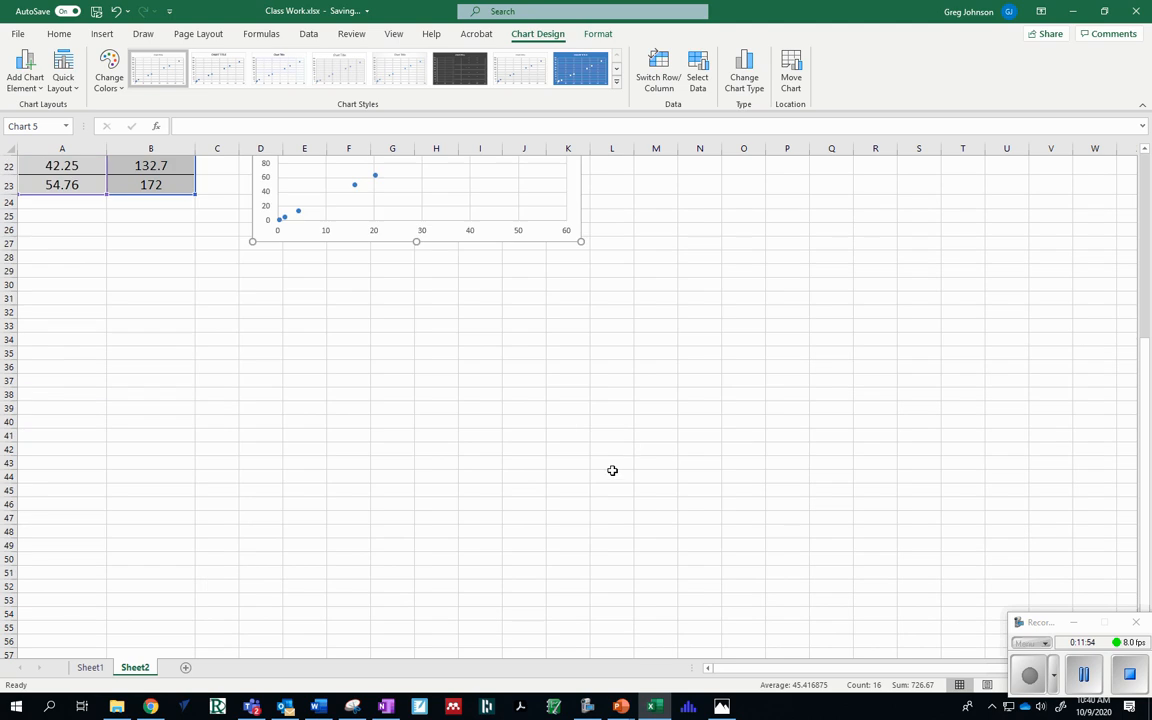
left_click_drag(580, 242, 696, 370)
scroll(787, 378, "up", 6)
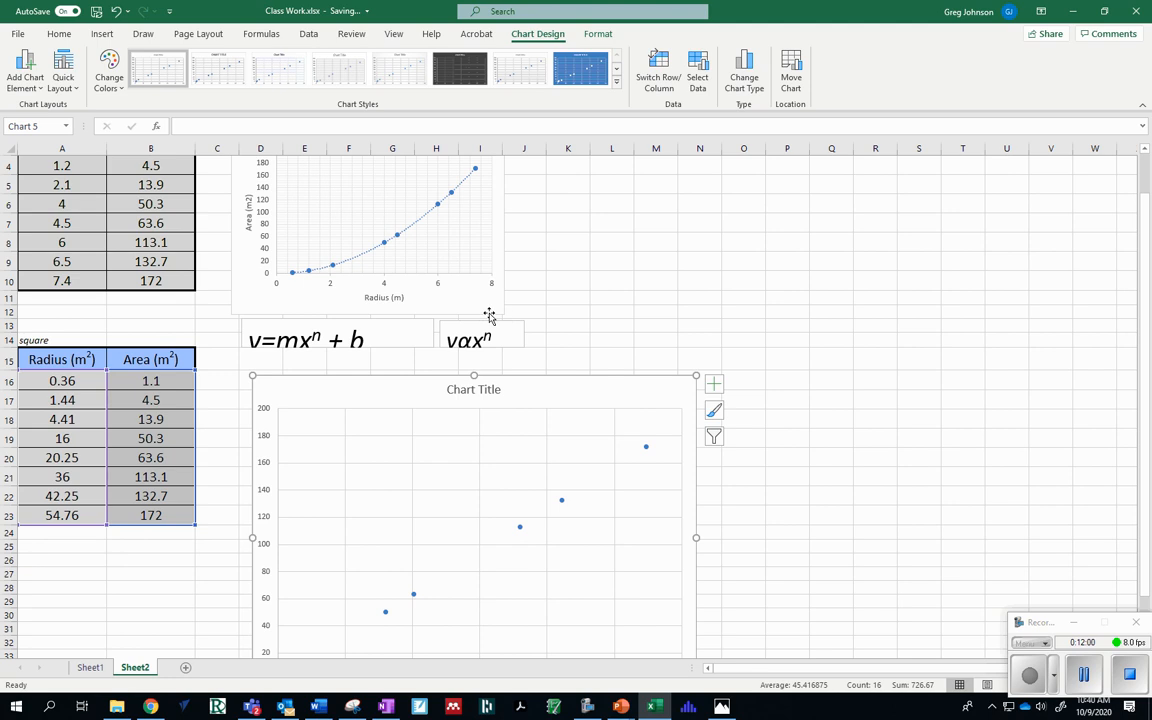
scroll(550, 412, "down", 5)
scroll(512, 342, "up", 1)
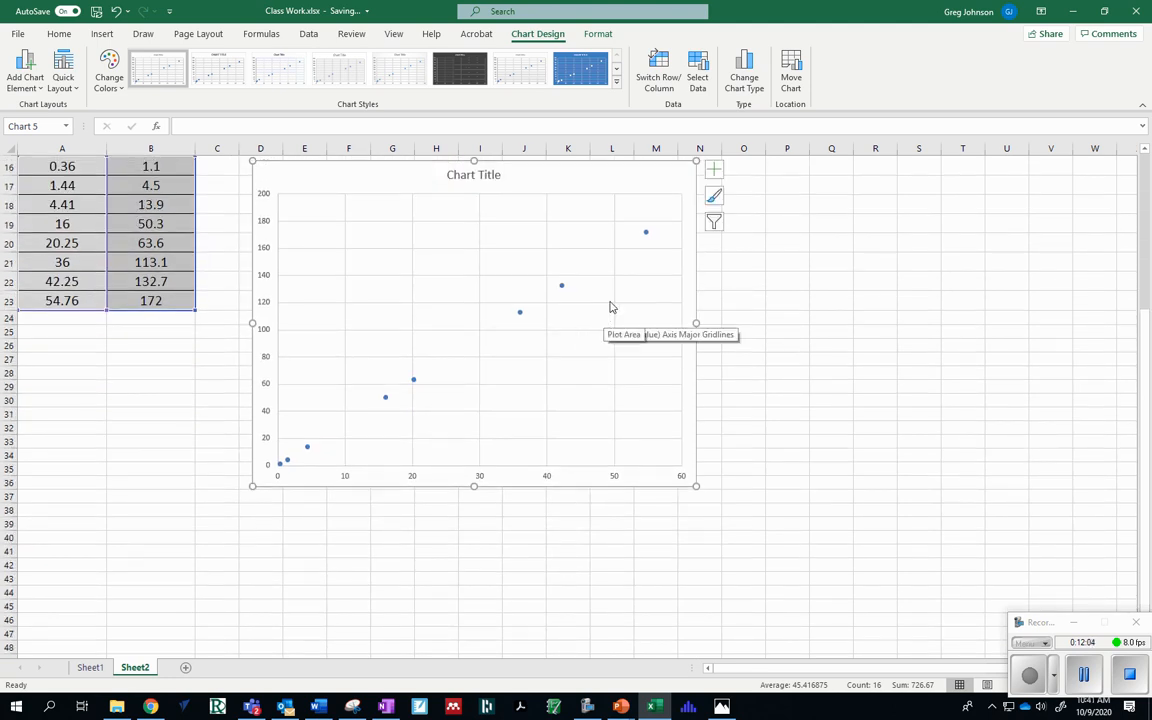
Step: Add a linear trendline to the data points of the new scatter chart
right_click(646, 234)
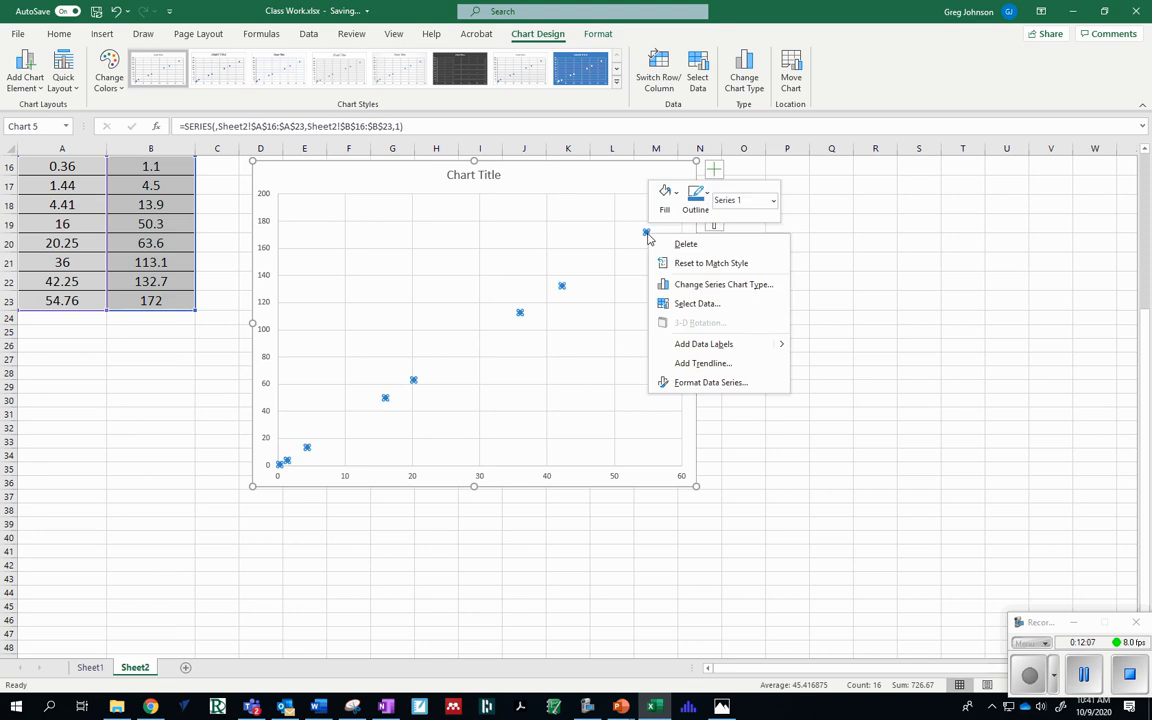
left_click(722, 364)
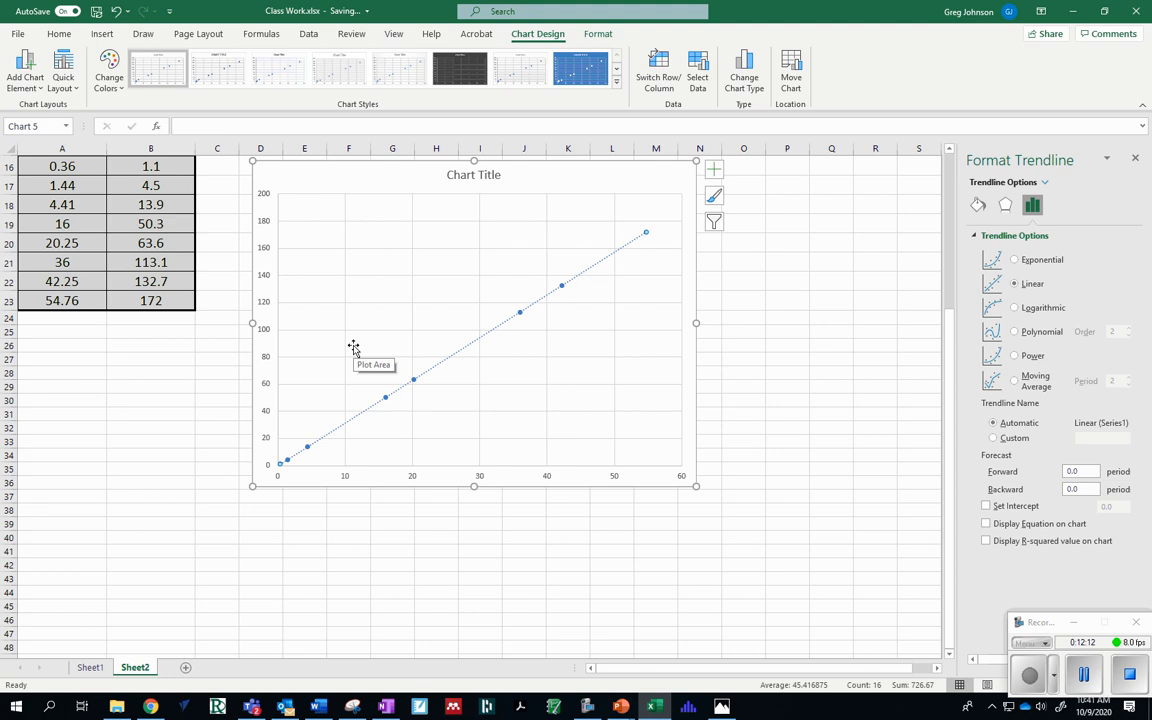
left_click(453, 419)
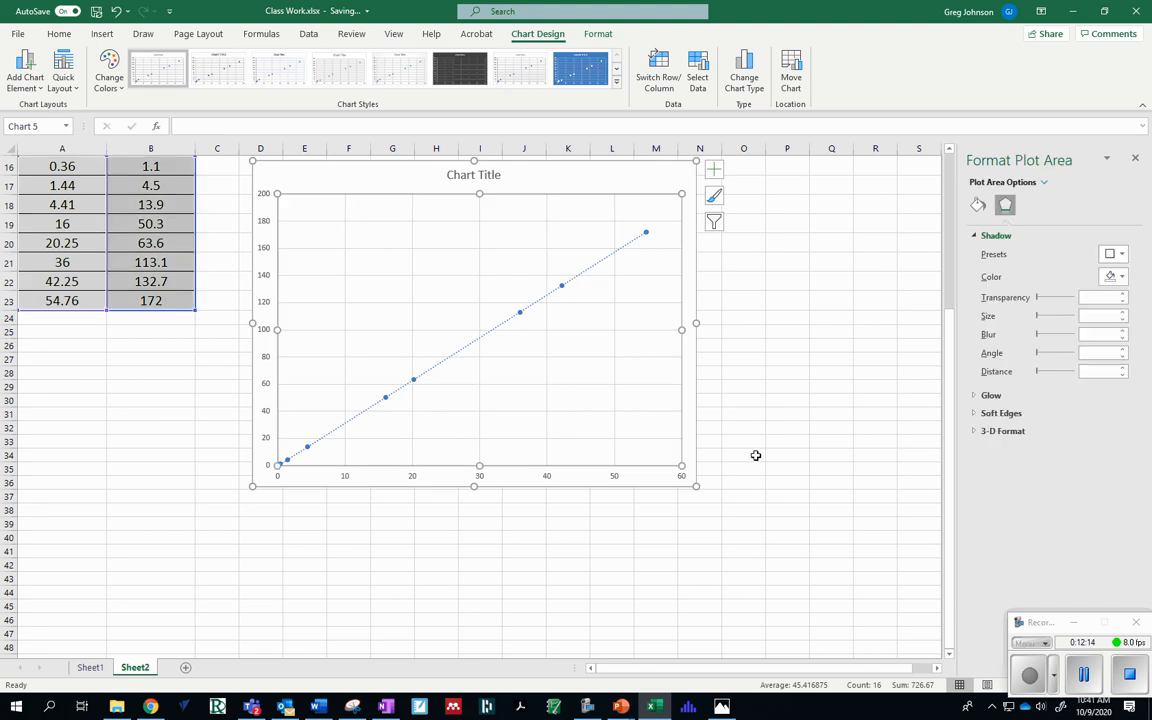
Step: Enlarge the linear chart further, extending it to about column Q and row 44, and close the formatting pane
left_click_drag(697, 486, 836, 592)
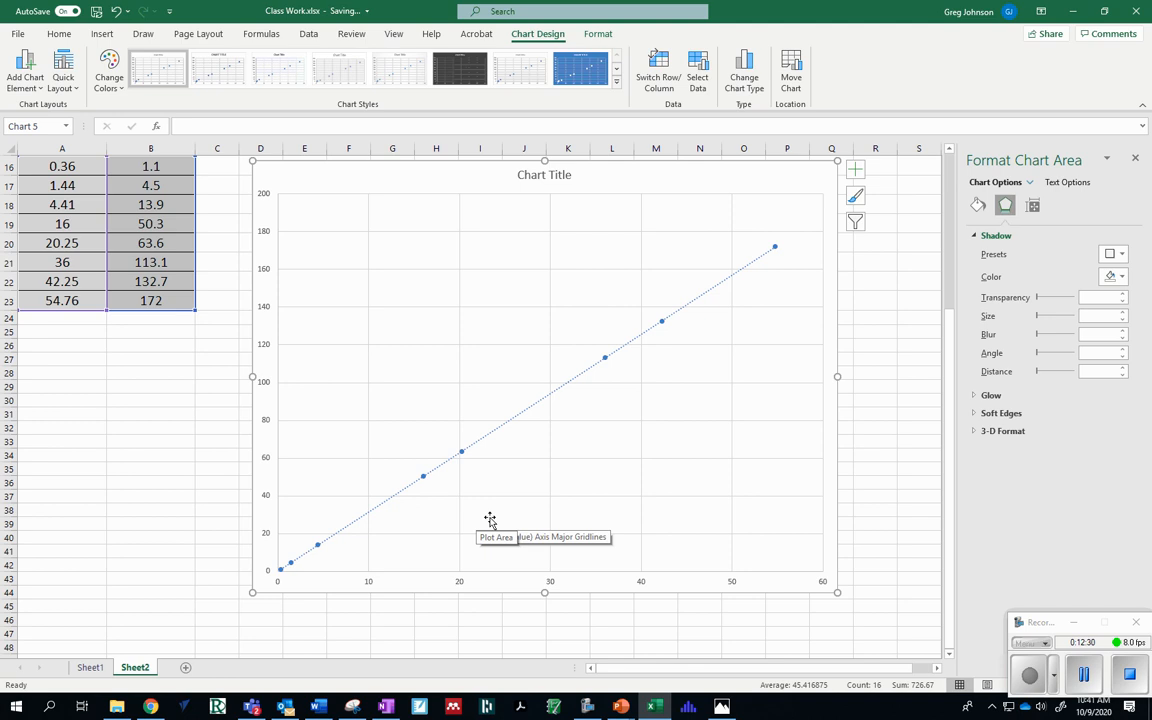
scroll(490, 520, "up", 2)
scroll(490, 522, "down", 1)
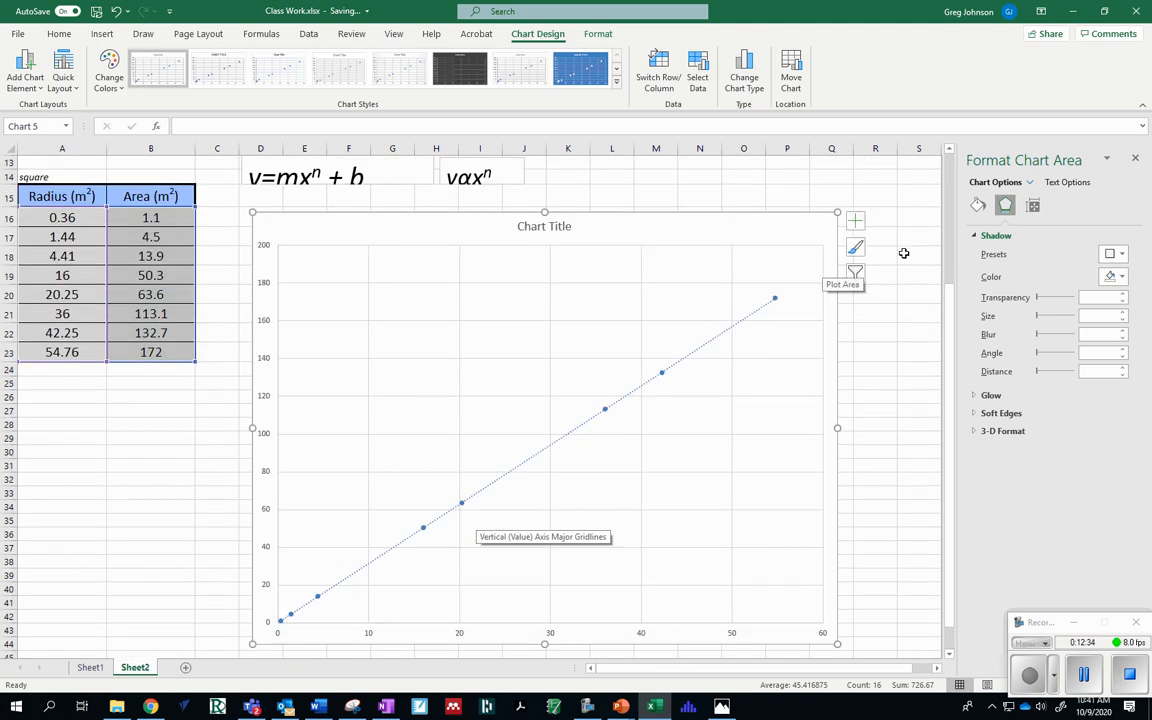
left_click(1135, 158)
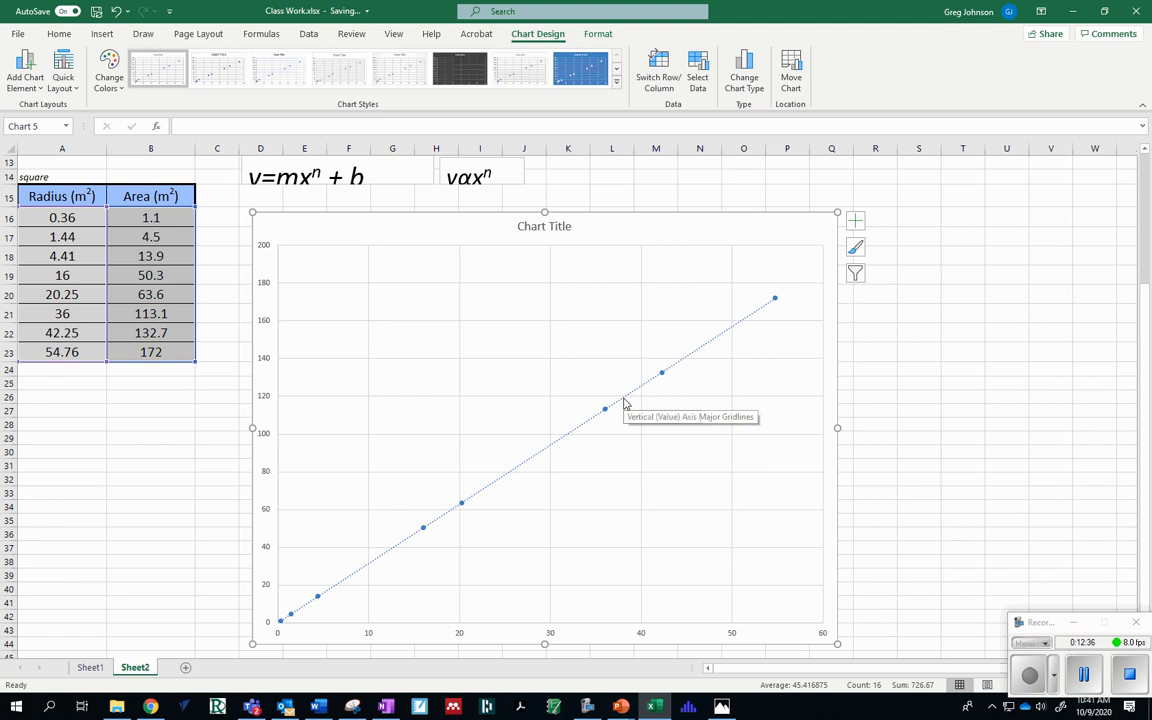
scroll(625, 397, "down", 3)
scroll(625, 397, "up", 2)
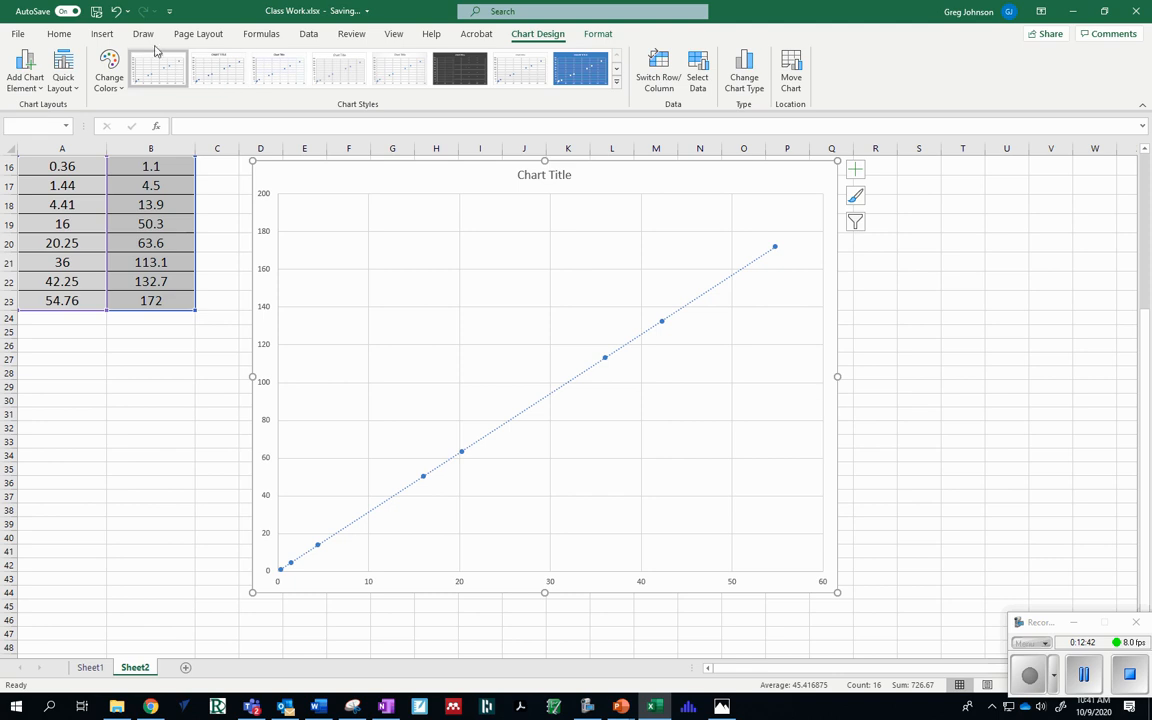
Step: Draw a straight horizontal line about 7.79" long along the x-axis, starting at the first data point, as the run
left_click(104, 34)
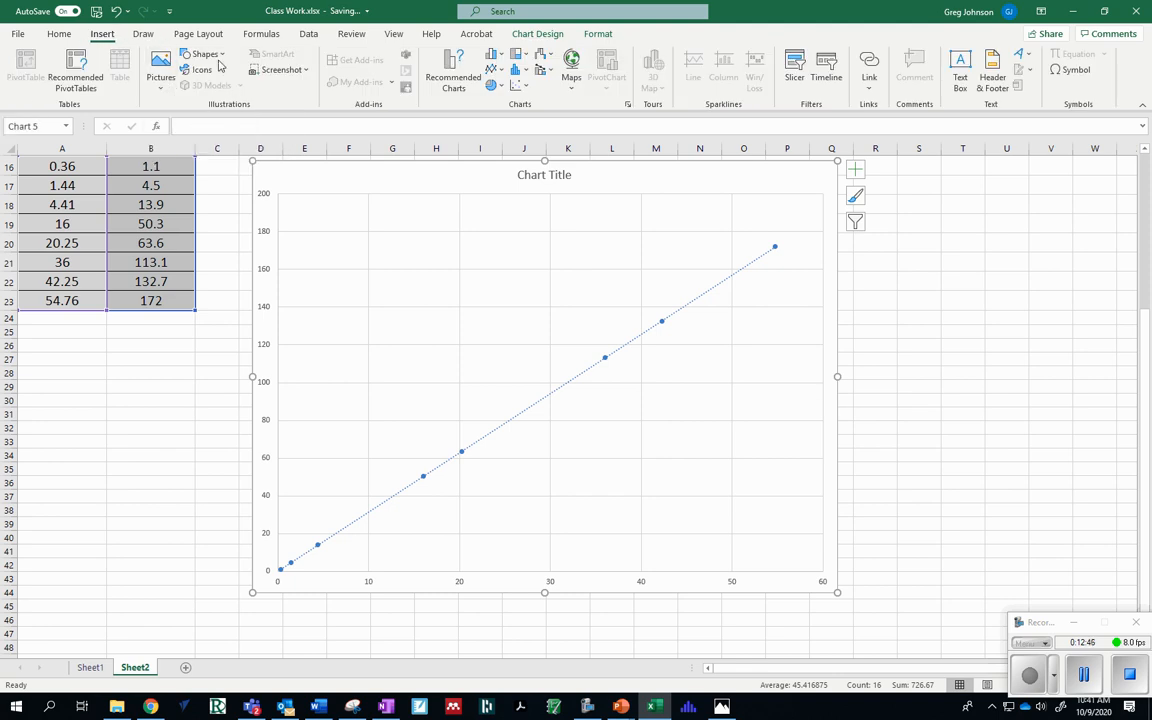
left_click(226, 56)
left_click(181, 85)
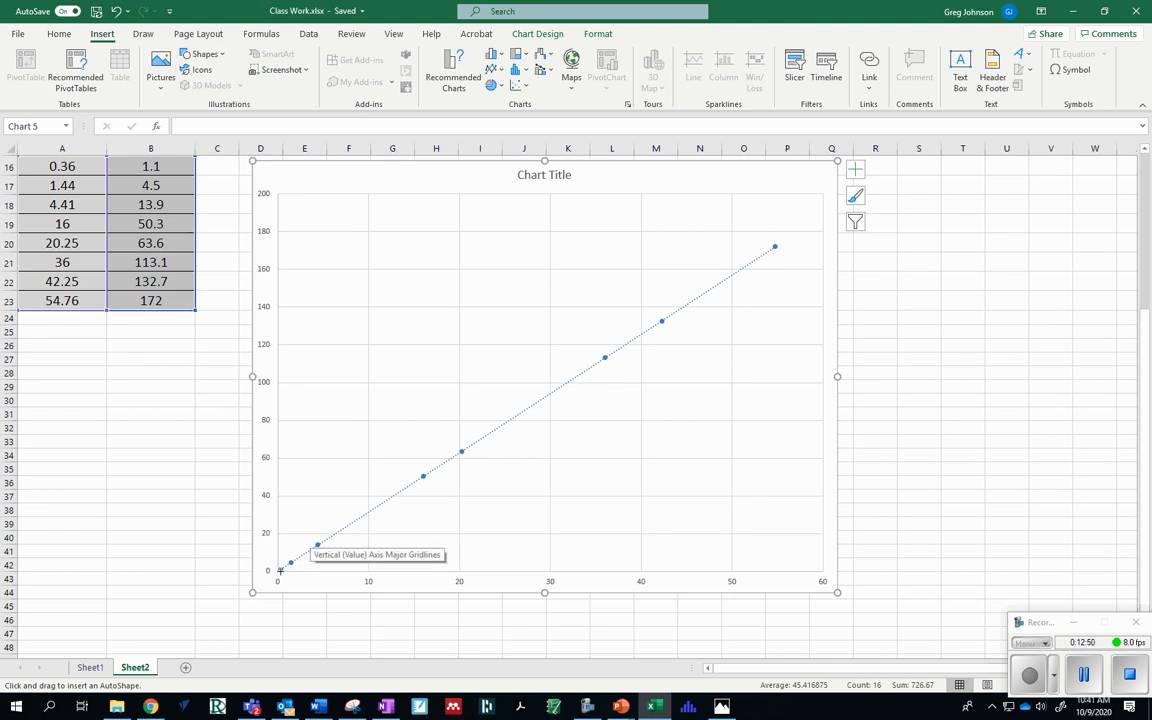
left_click_drag(280, 570, 793, 570)
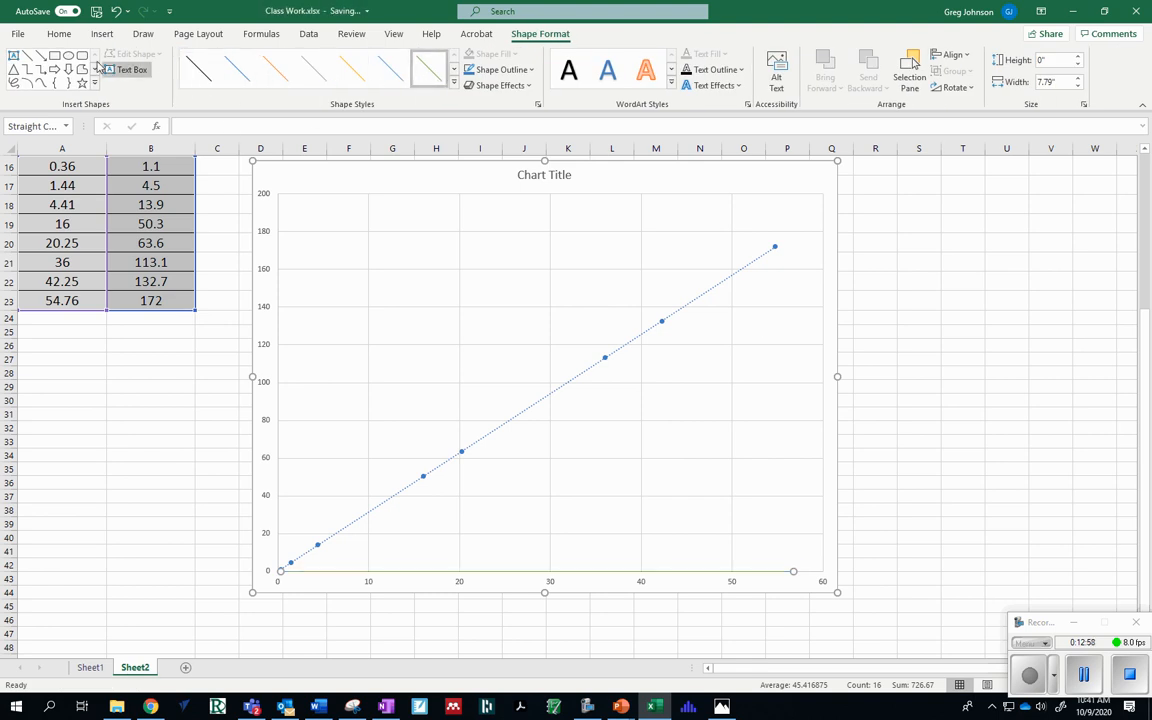
Step: Draw a vertical line about 4.95" long from the last data point down to the x-axis and give it the yellow line style
left_click(27, 55)
left_click_drag(775, 245, 781, 570)
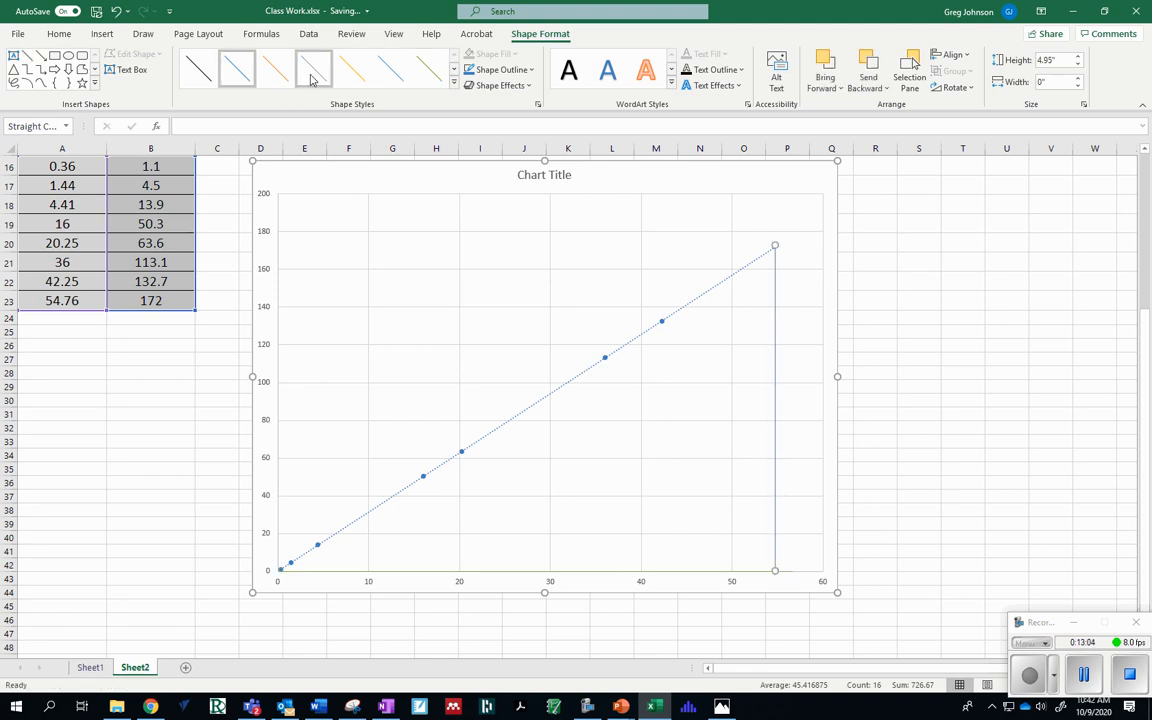
left_click(366, 82)
left_click(160, 412)
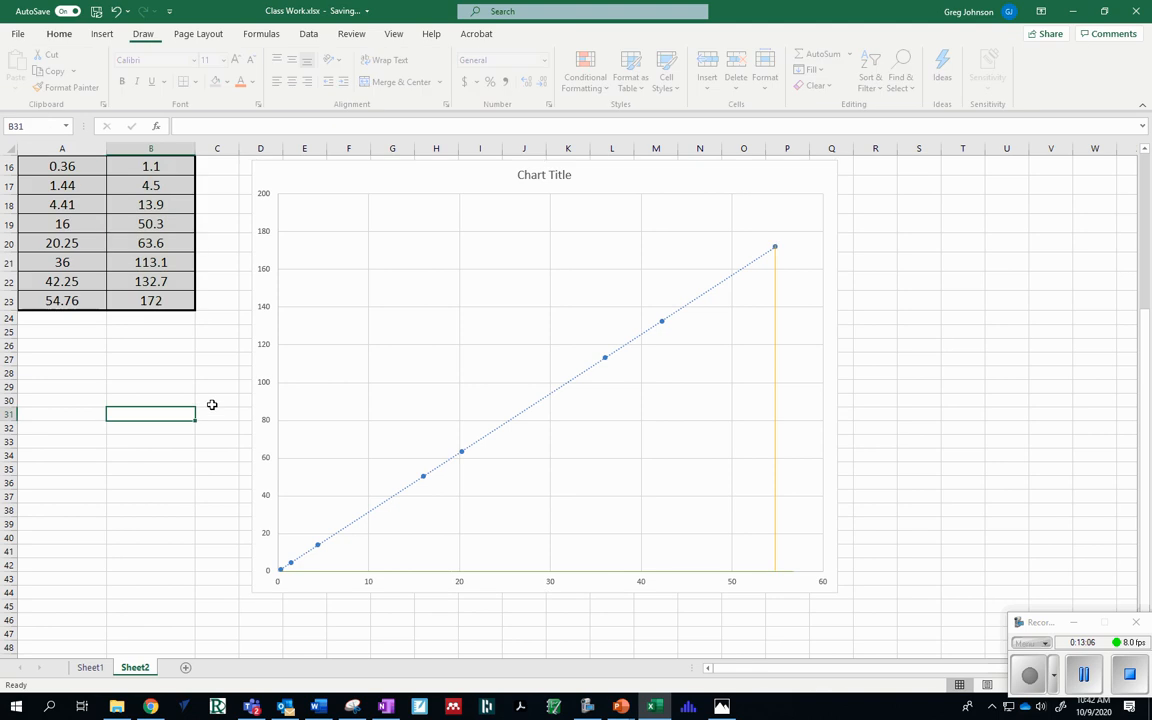
scroll(527, 473, "up", 2)
scroll(666, 458, "down", 2)
scroll(329, 345, "up", 1)
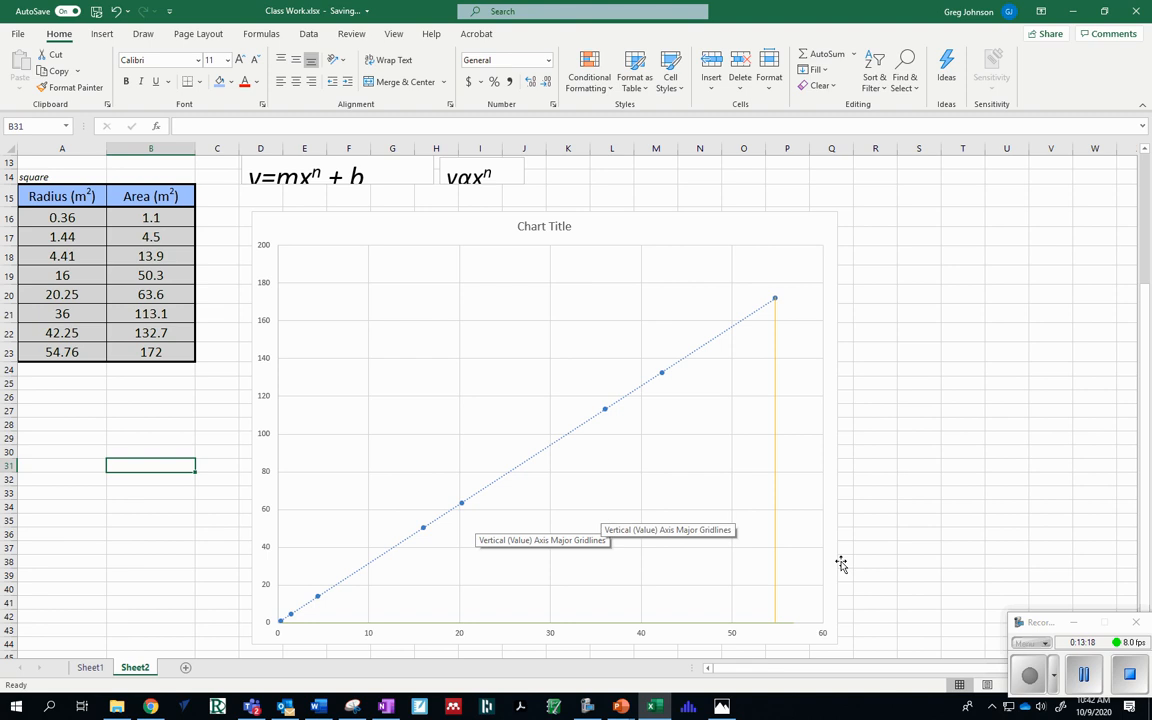
left_click(1085, 675)
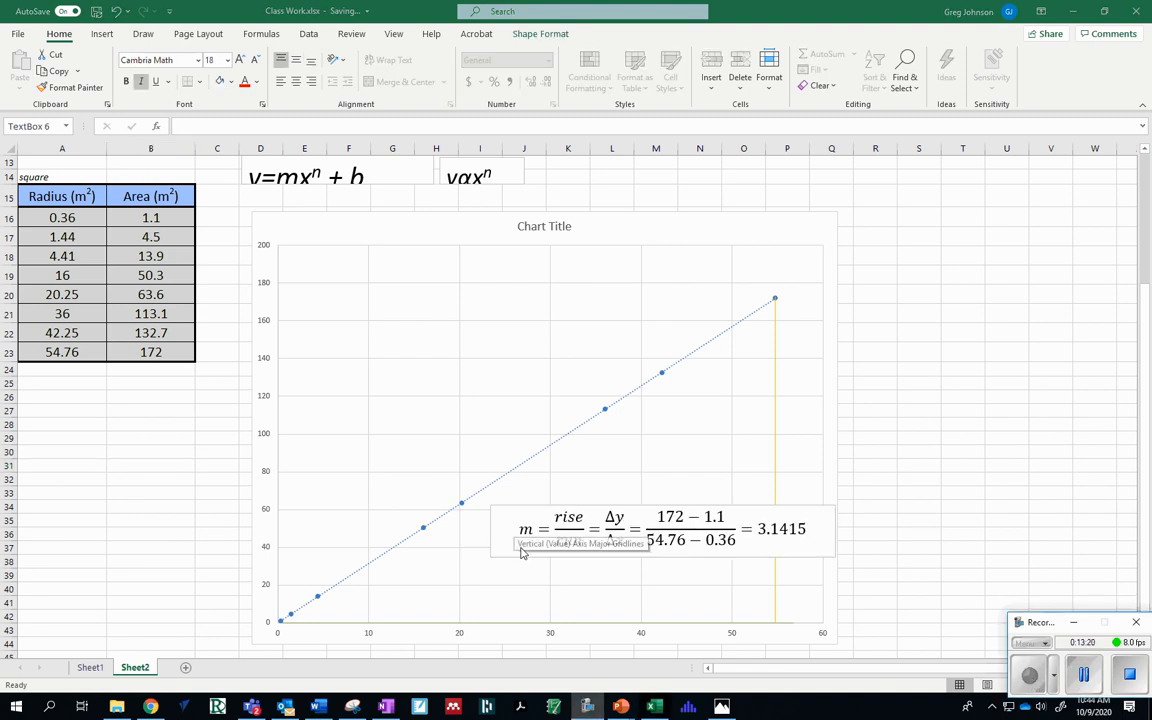
left_click(103, 37)
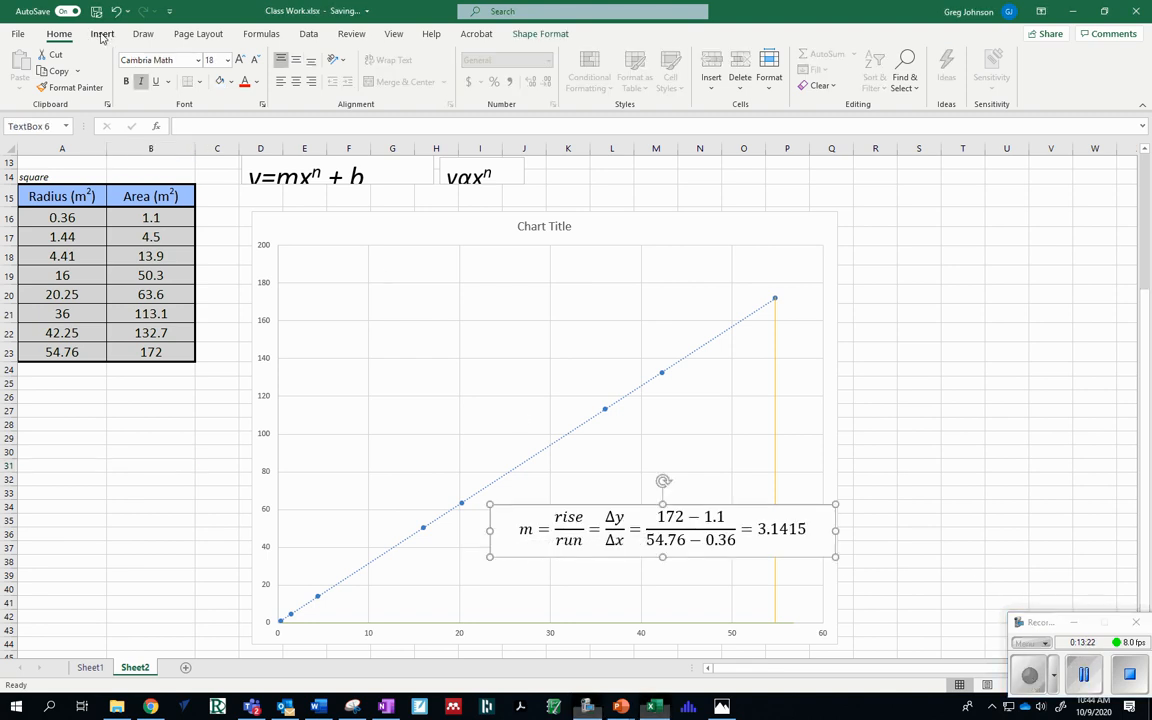
left_click(103, 36)
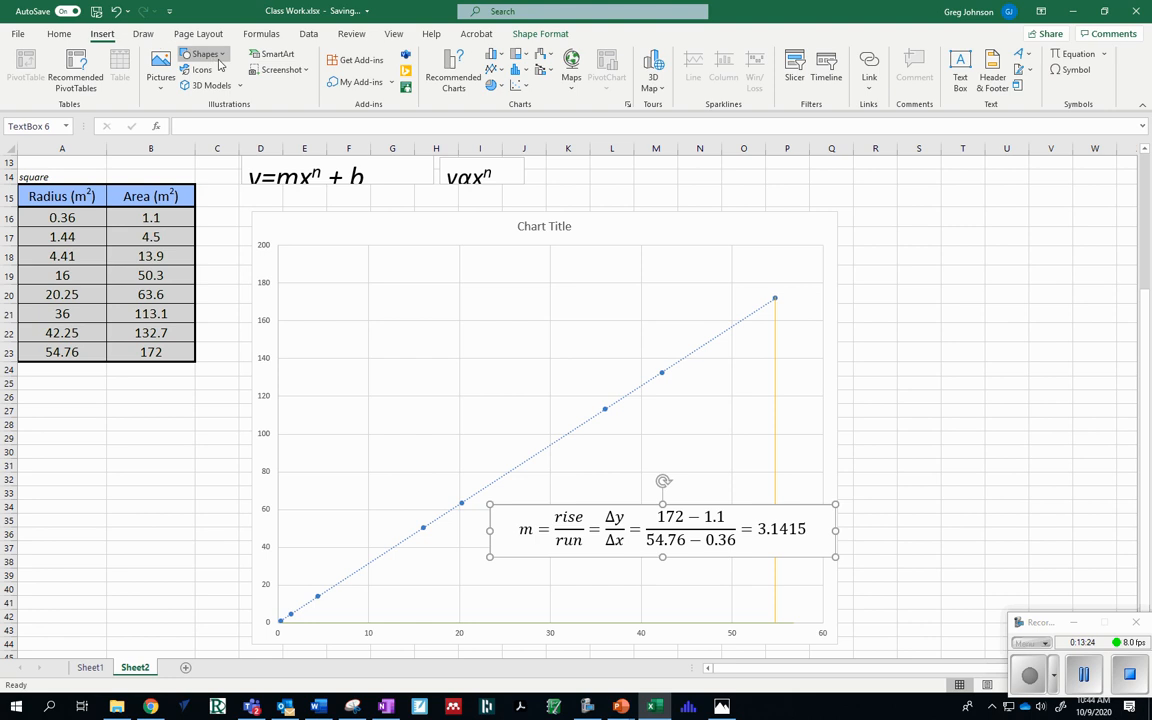
left_click(223, 59)
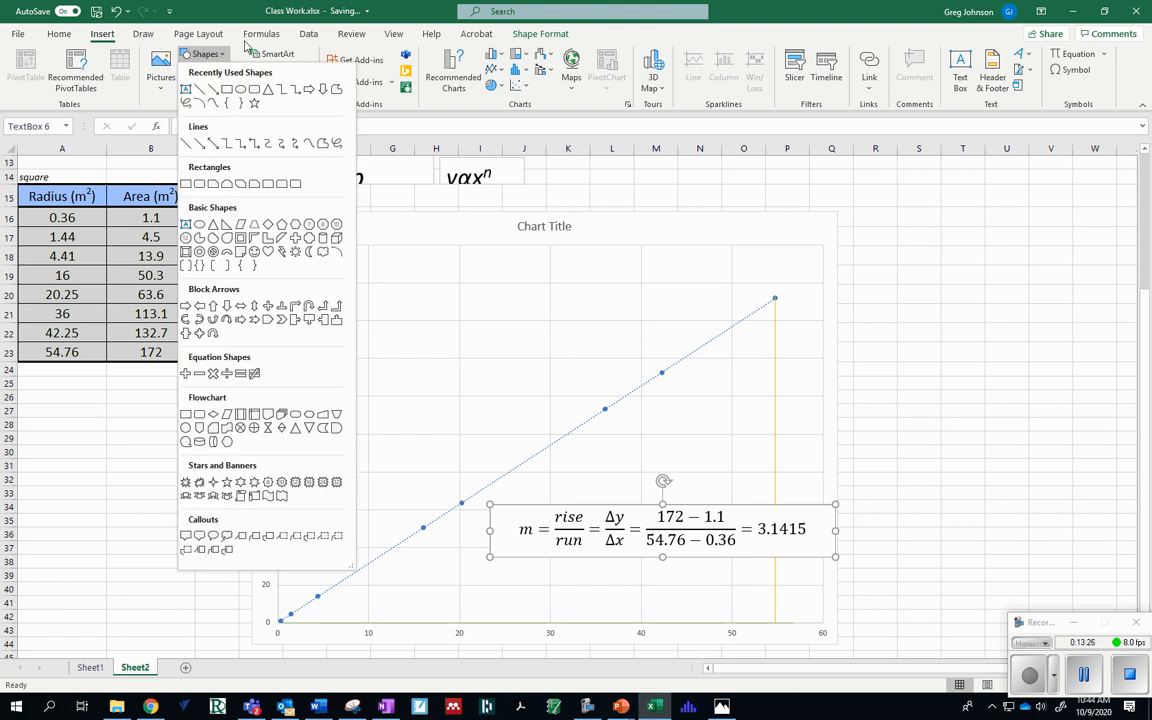
left_click(240, 20)
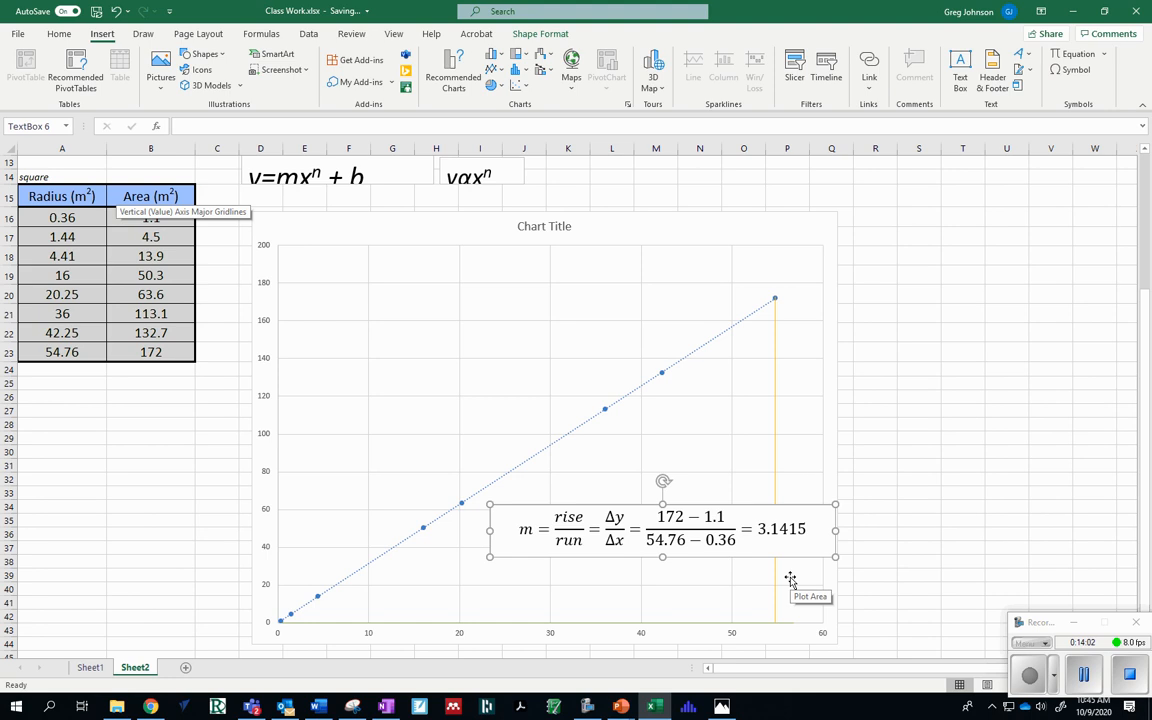
left_click(866, 519)
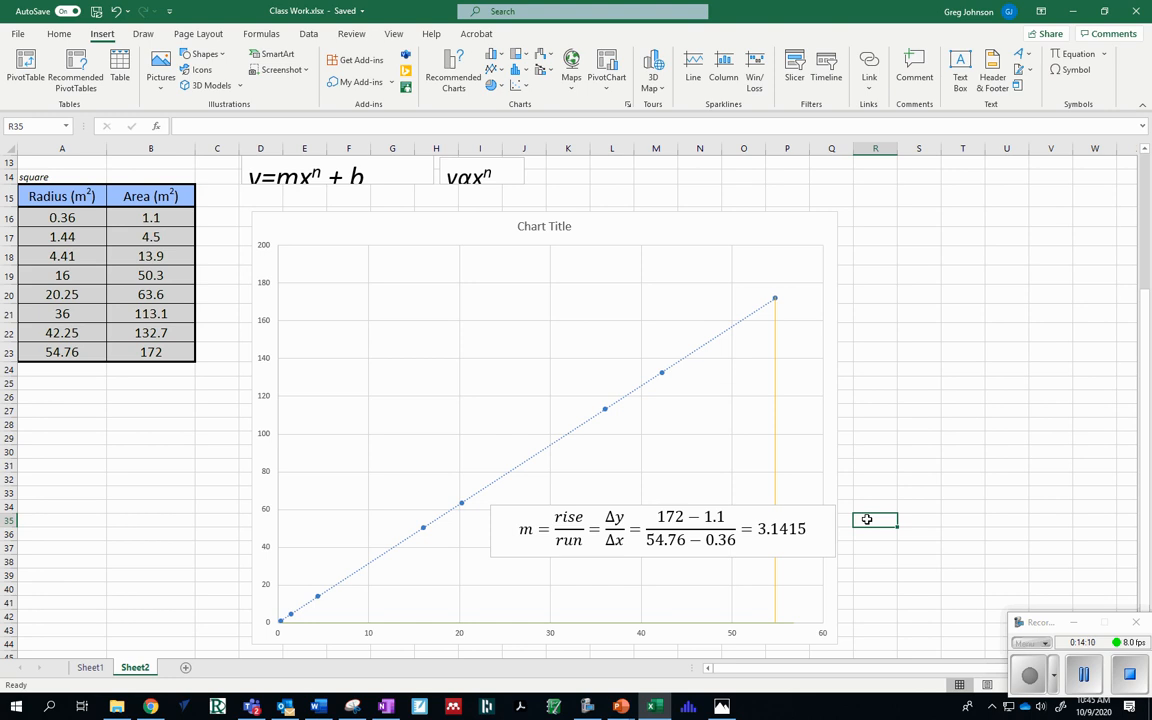
scroll(636, 520, "down", 3)
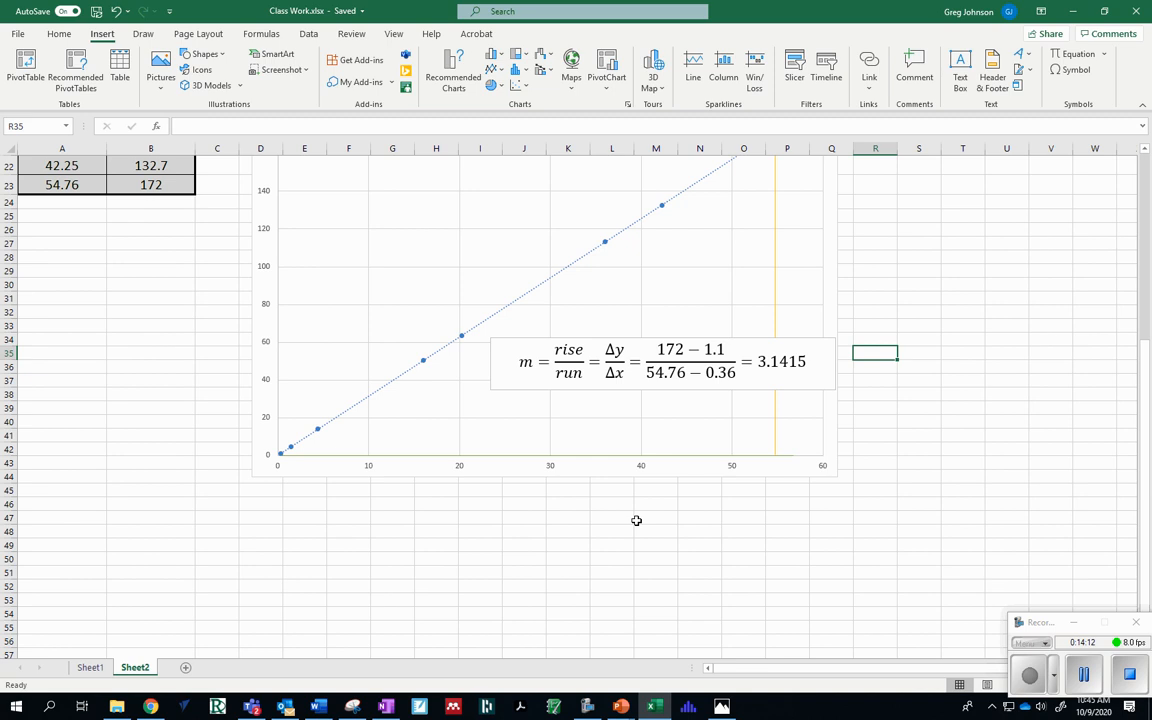
scroll(406, 543, "up", 3)
scroll(425, 375, "down", 1)
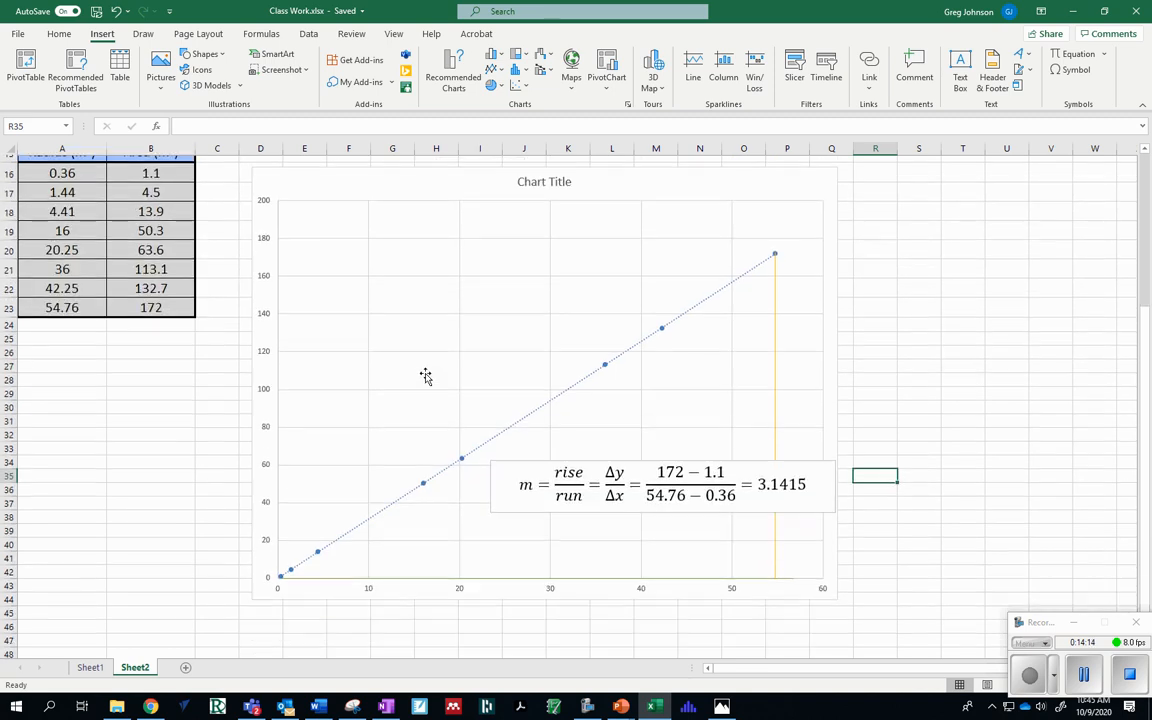
scroll(400, 370, "up", 2)
scroll(365, 375, "down", 1)
scroll(600, 320, "down", 1)
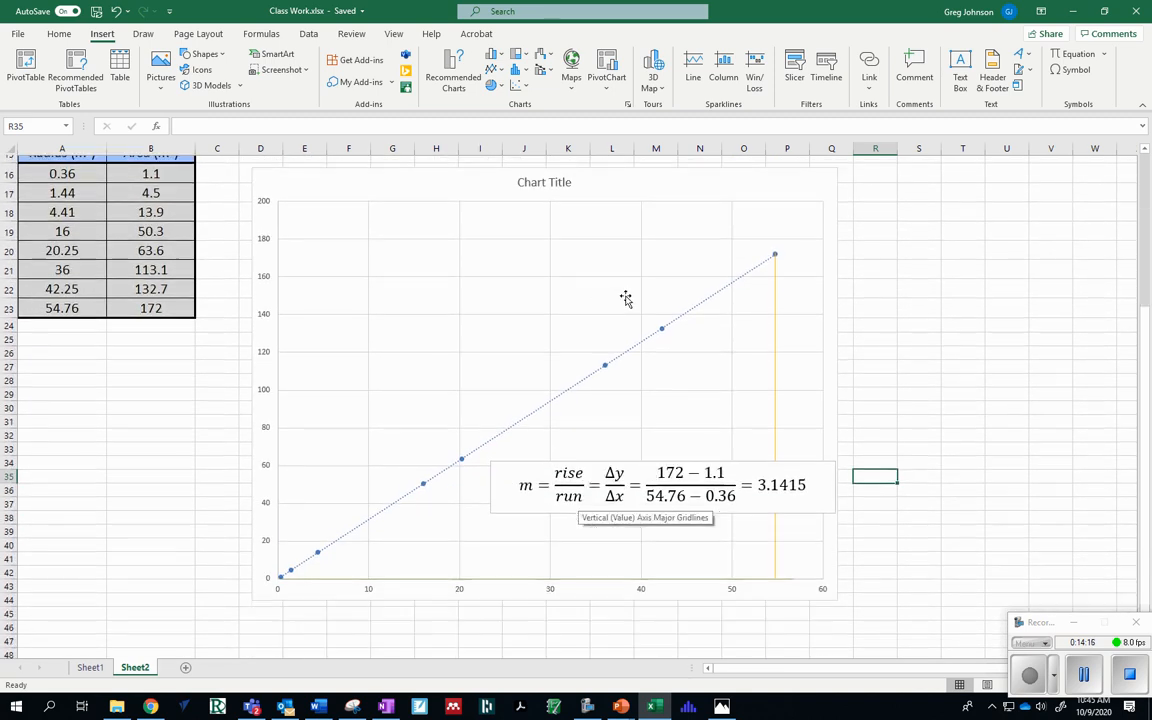
scroll(625, 299, "up", 1)
Step: Add axis titles to the linear area chart
left_click(797, 226)
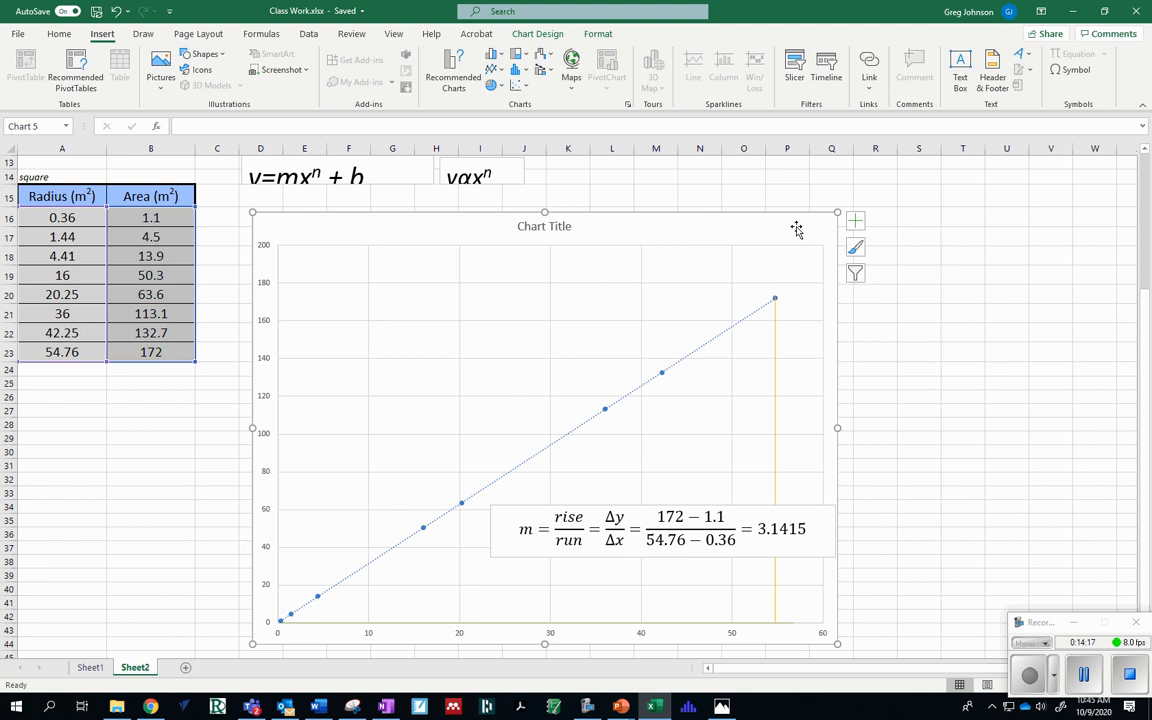
left_click(853, 222)
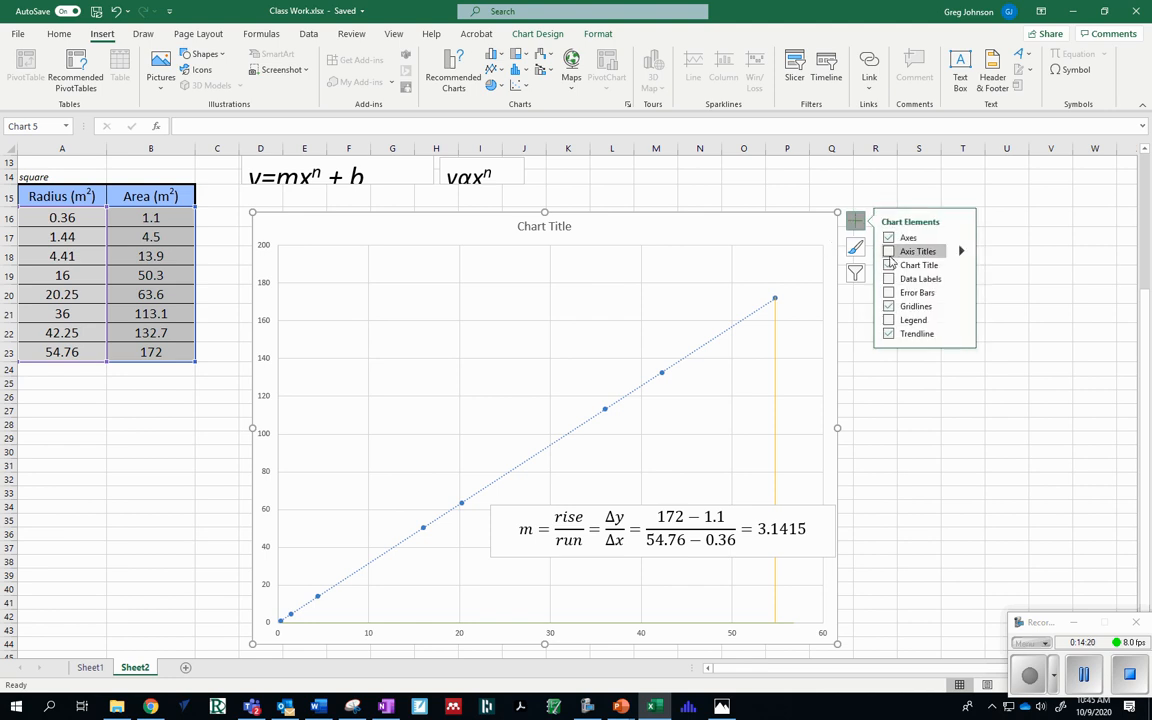
left_click(888, 251)
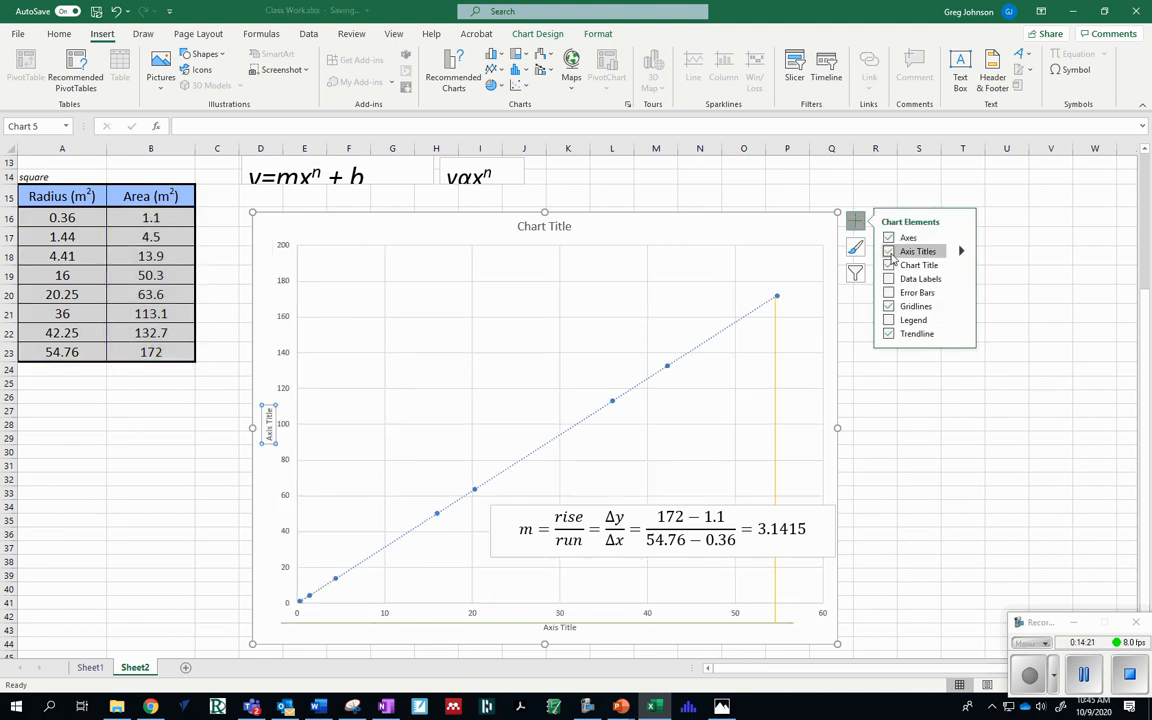
Step: Replace the placeholder chart title with "Area vs Radius"
double_click(557, 228)
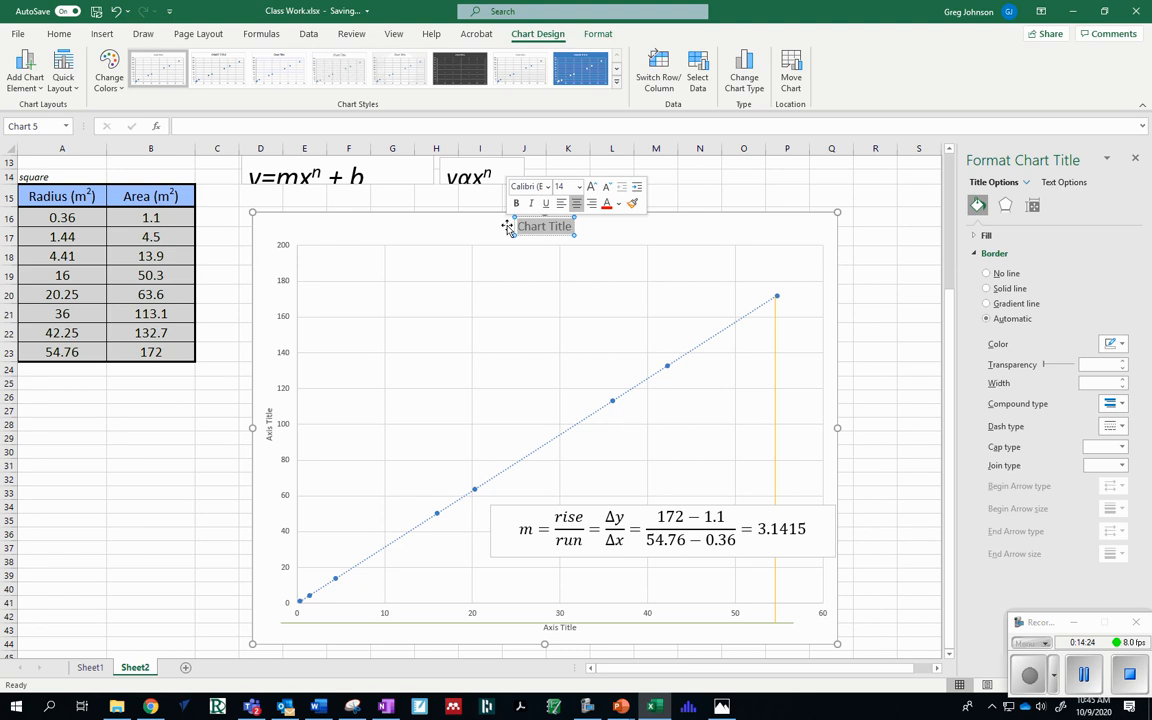
type("Arfe")
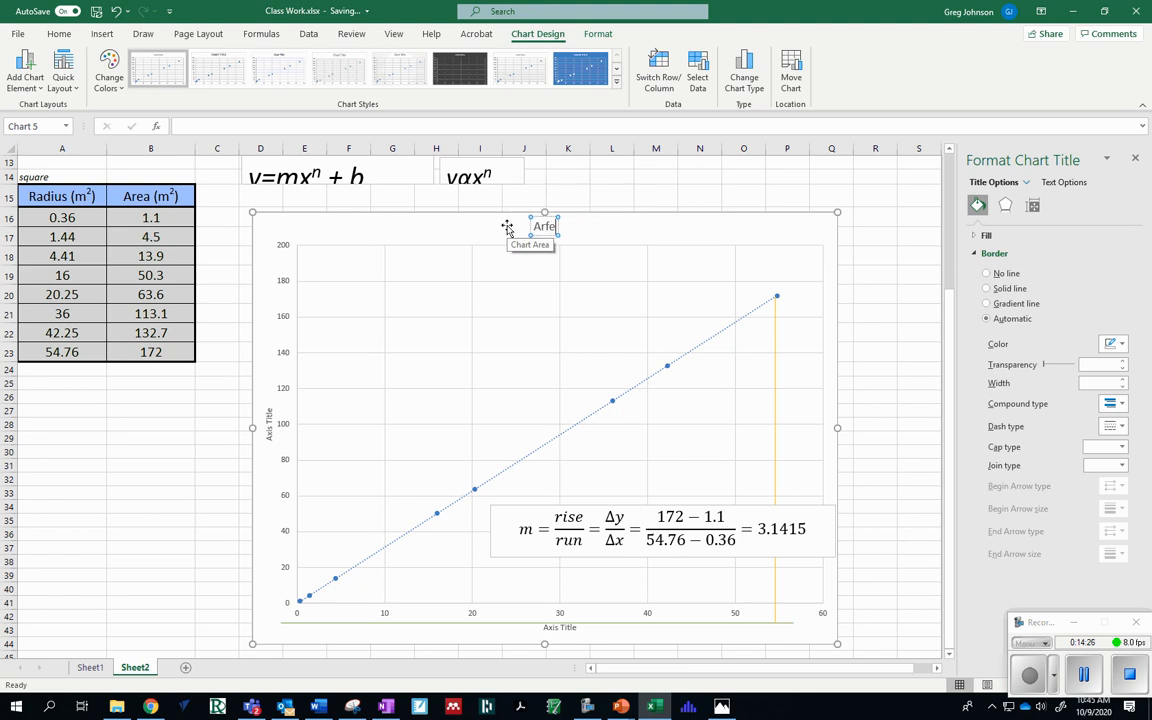
key("BackSpace")
key("BackSpace")
type("ea vs Radius")
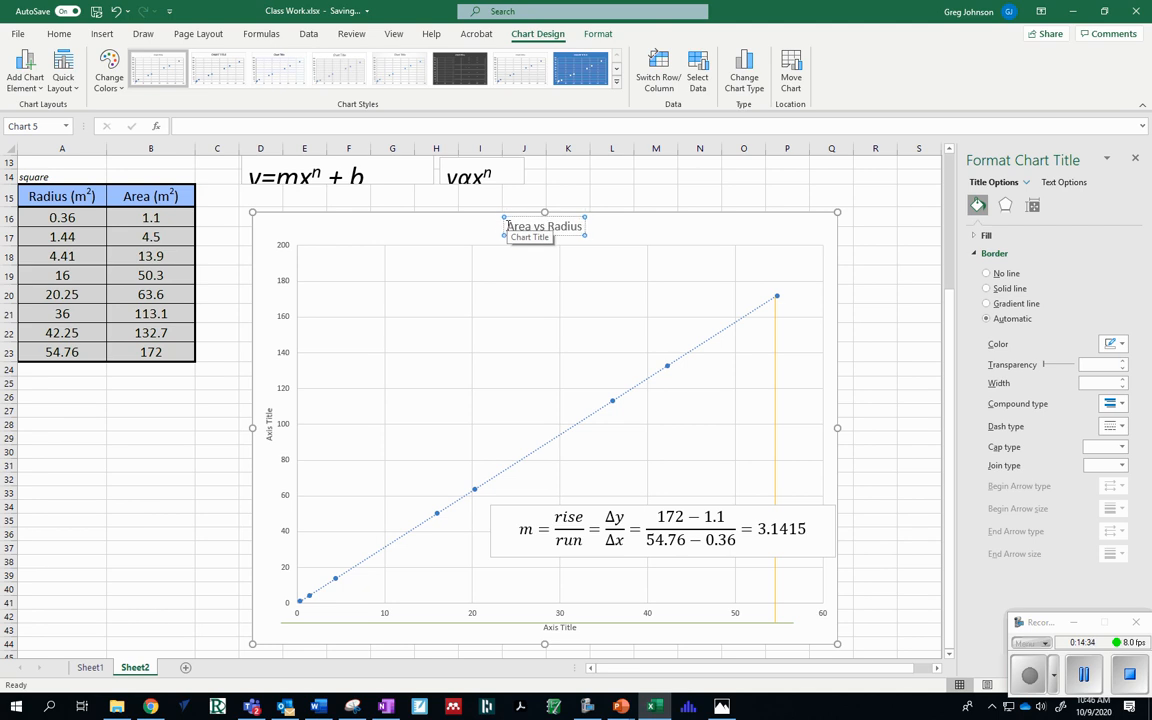
Step: Append a space and a 2 to the chart title and format the 2 as superscript
type(" 2")
left_click(50, 36)
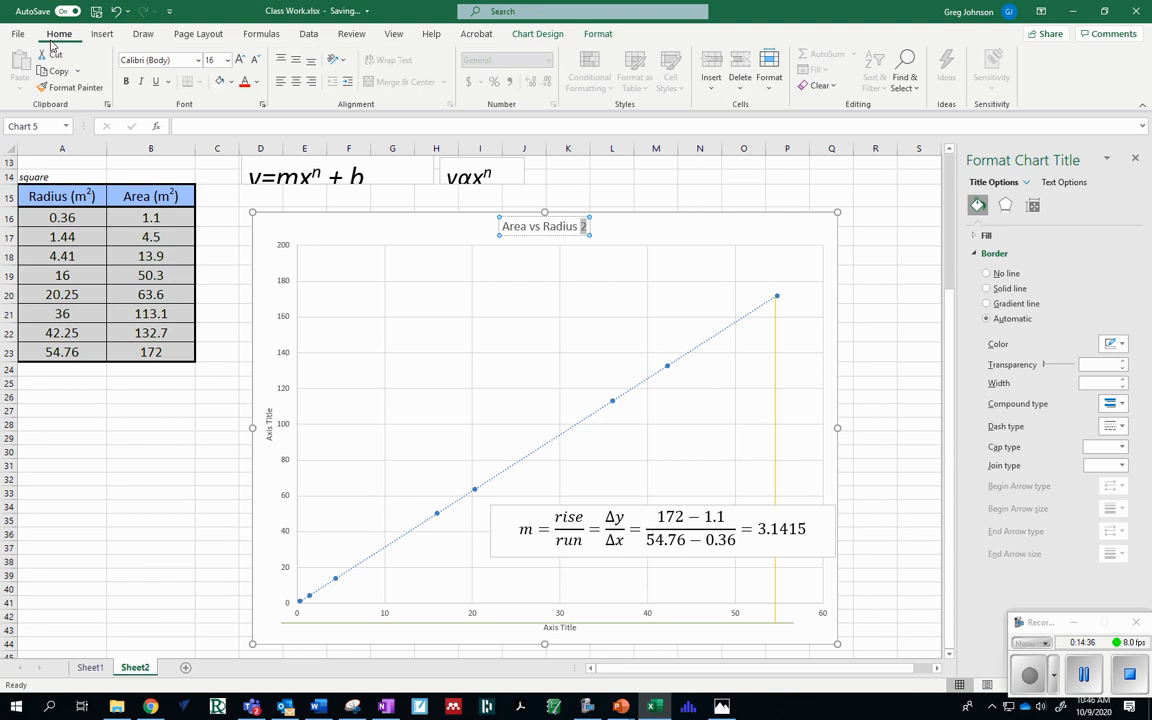
left_click(262, 105)
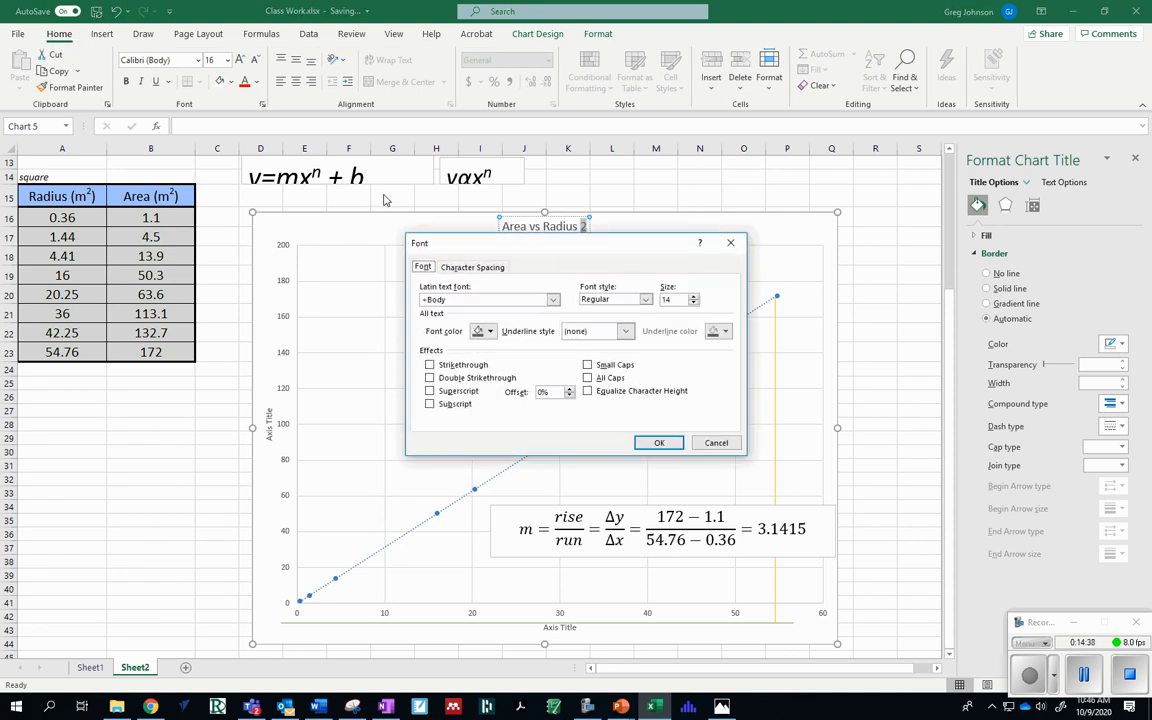
left_click(430, 392)
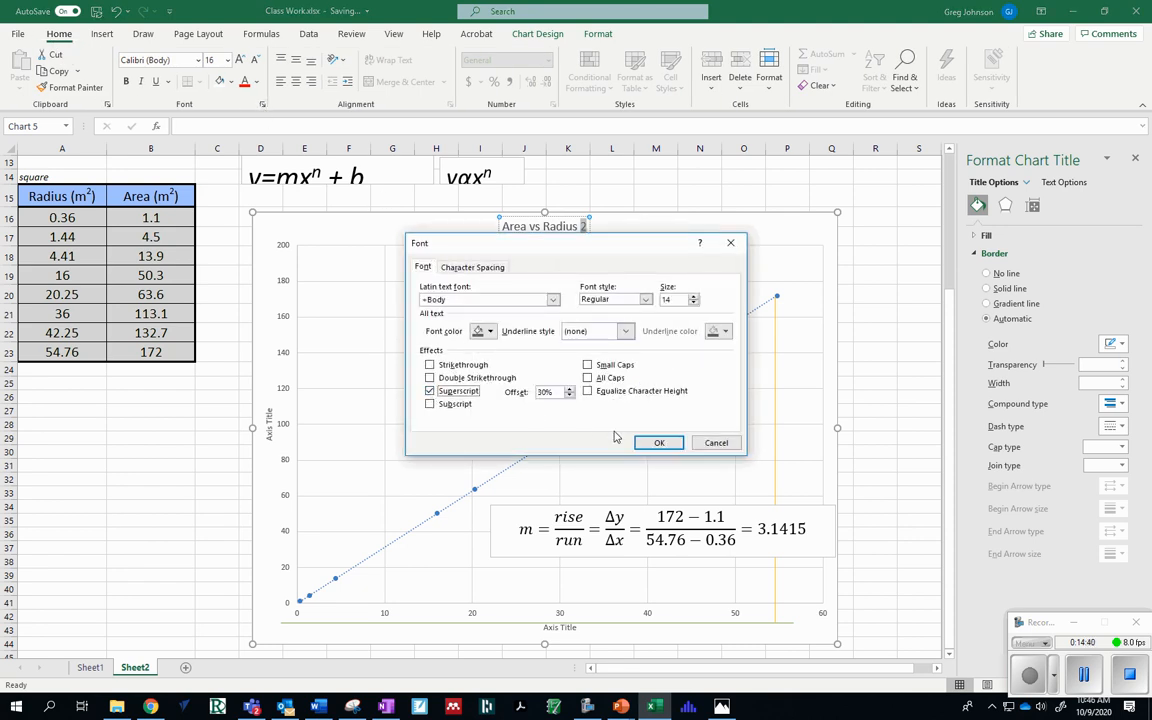
left_click(657, 442)
left_click(803, 397)
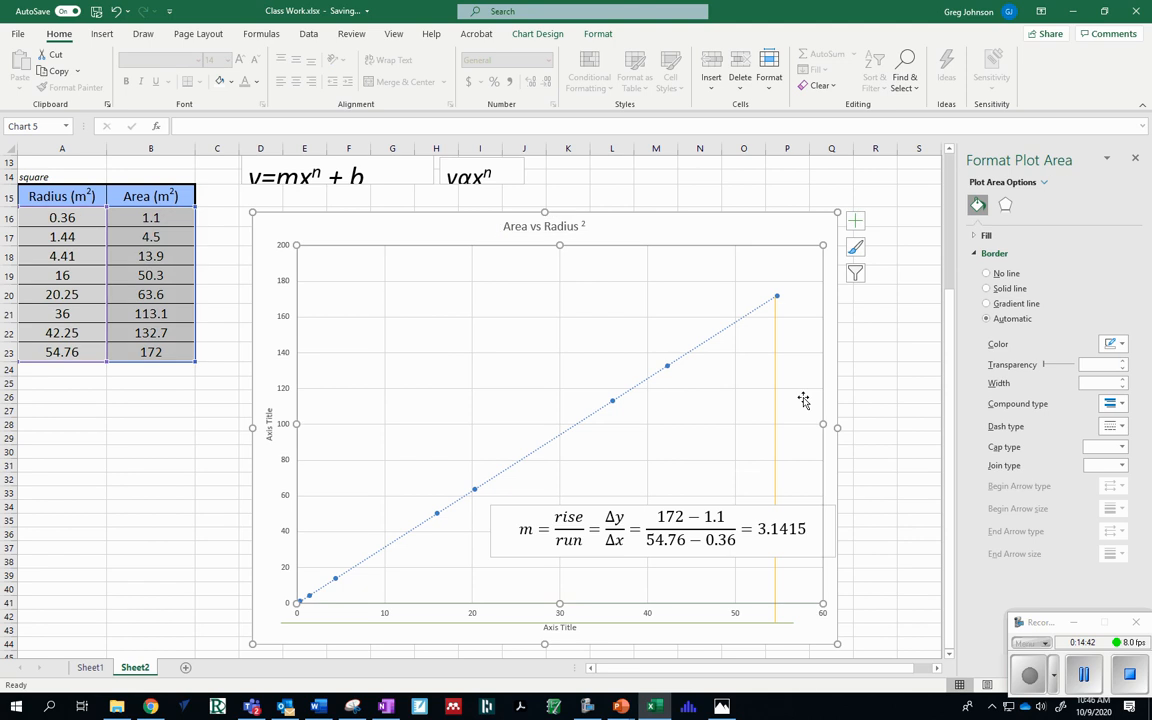
Step: Change the vertical axis title to "Area (m2)"
scroll(805, 399, "down", 2)
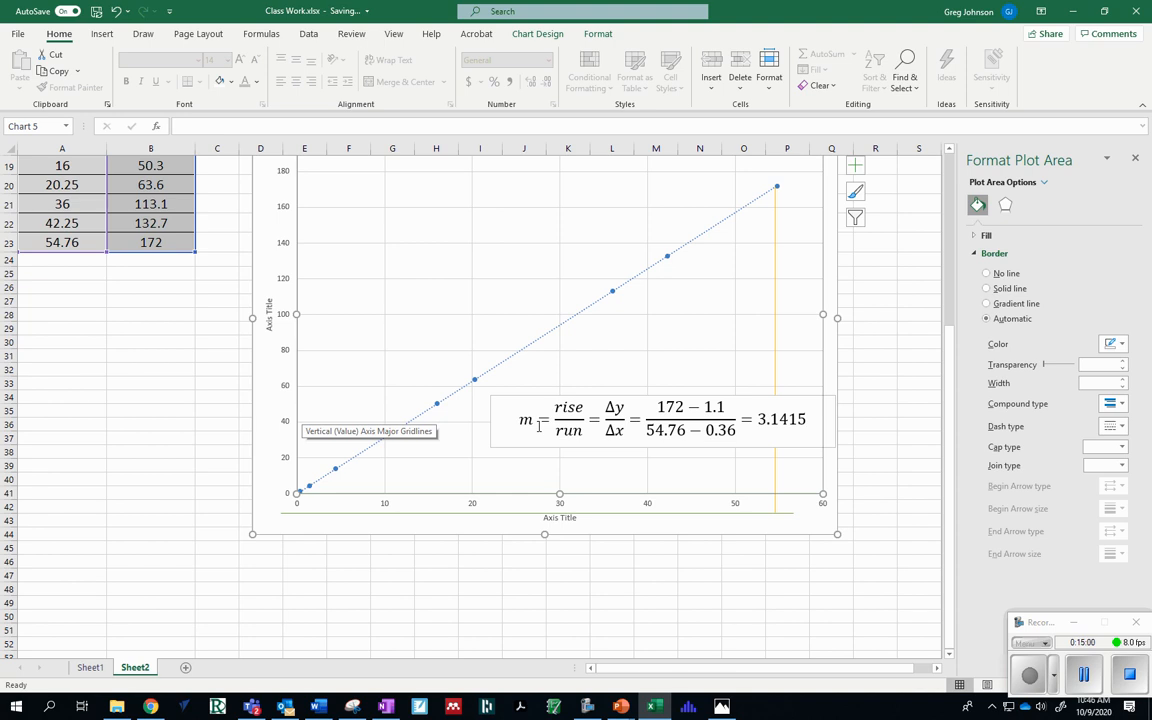
left_click(268, 318)
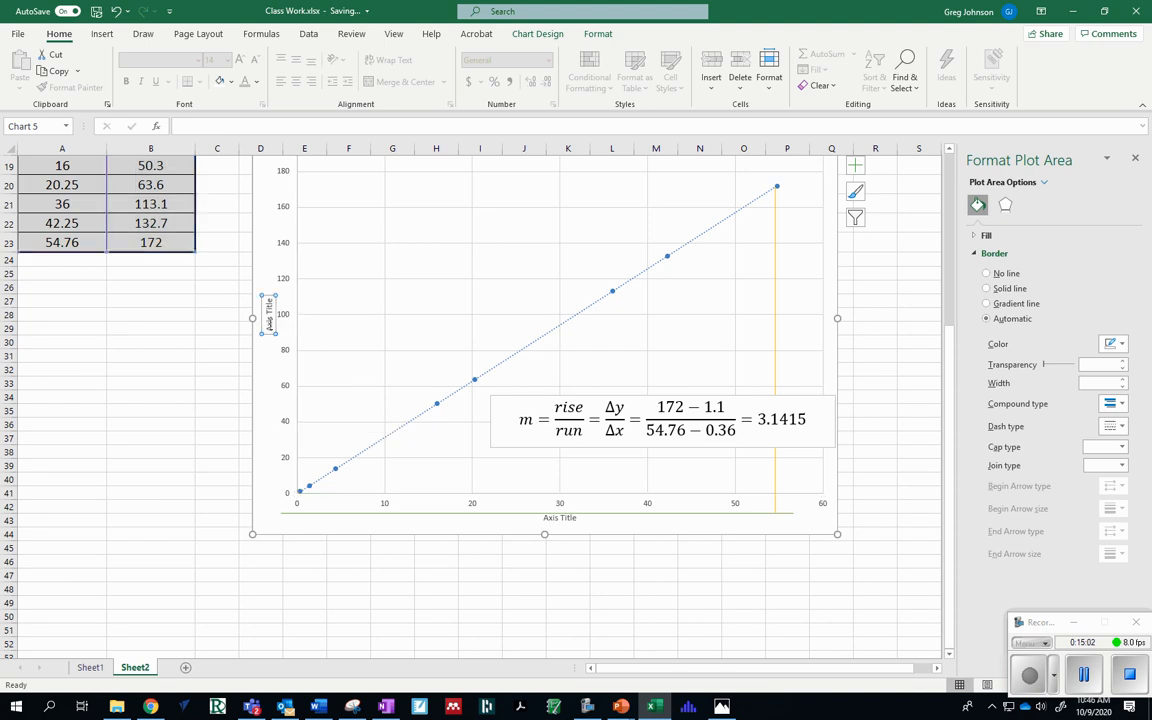
type("Area")
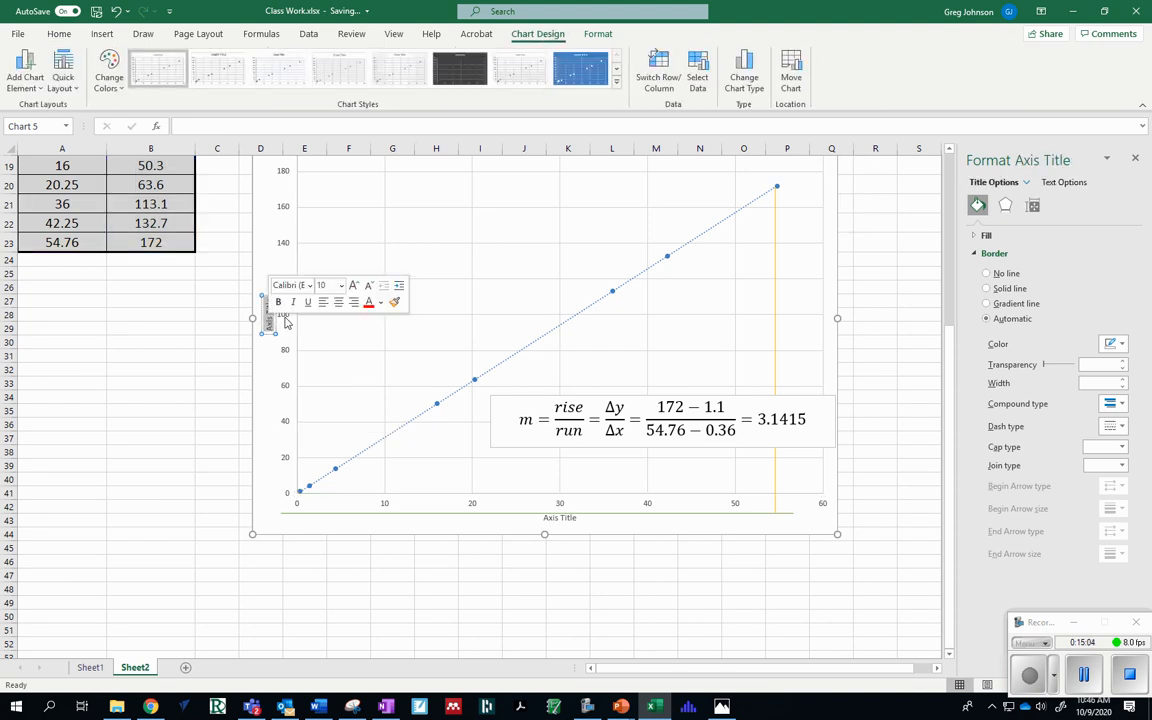
key("Return")
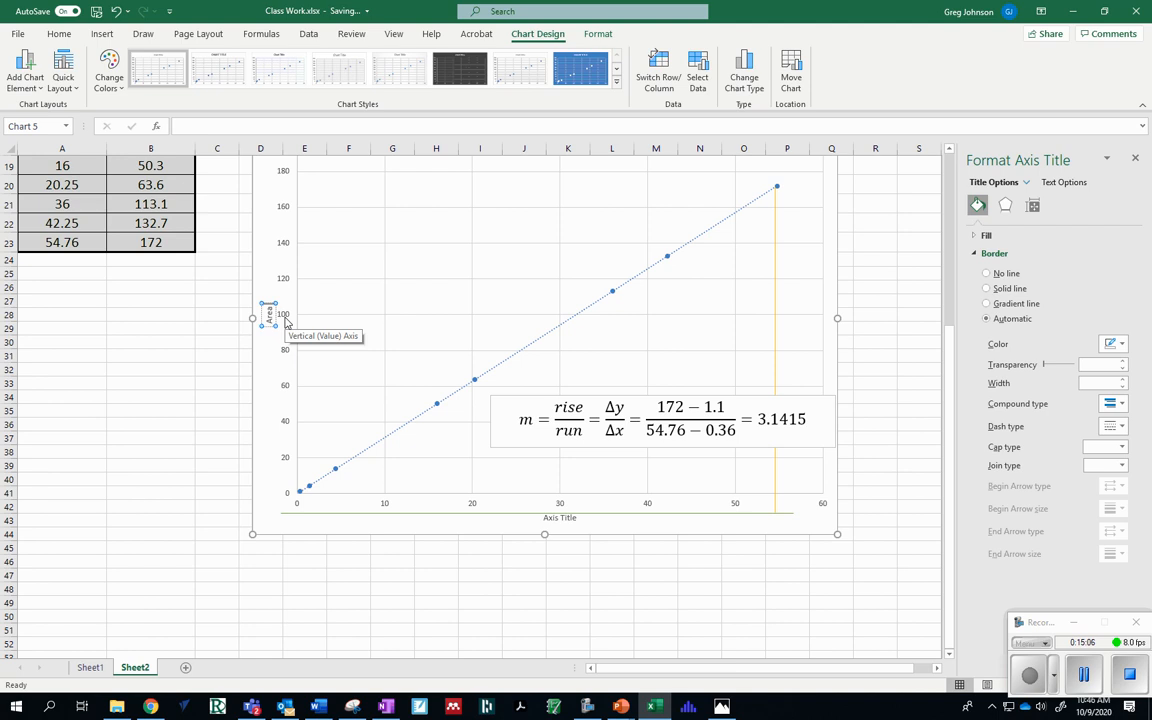
type("(m2)")
Step: Replace the horizontal axis title with "Radius Squared"
left_click(558, 517)
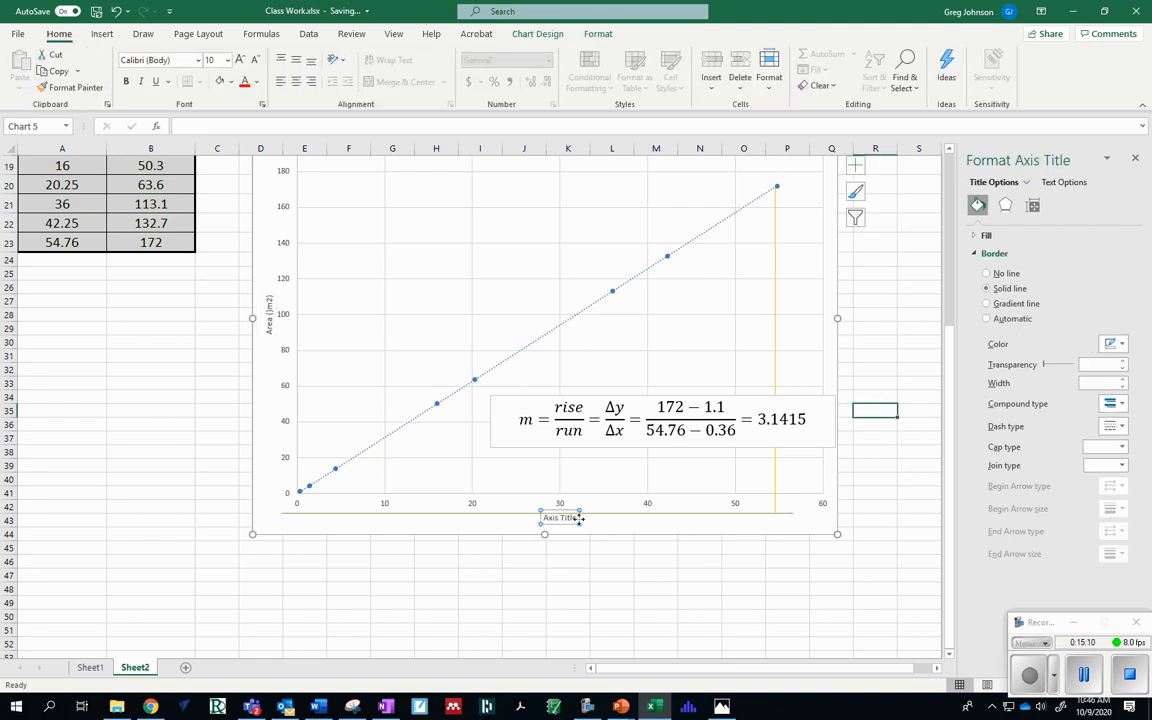
left_click(567, 514)
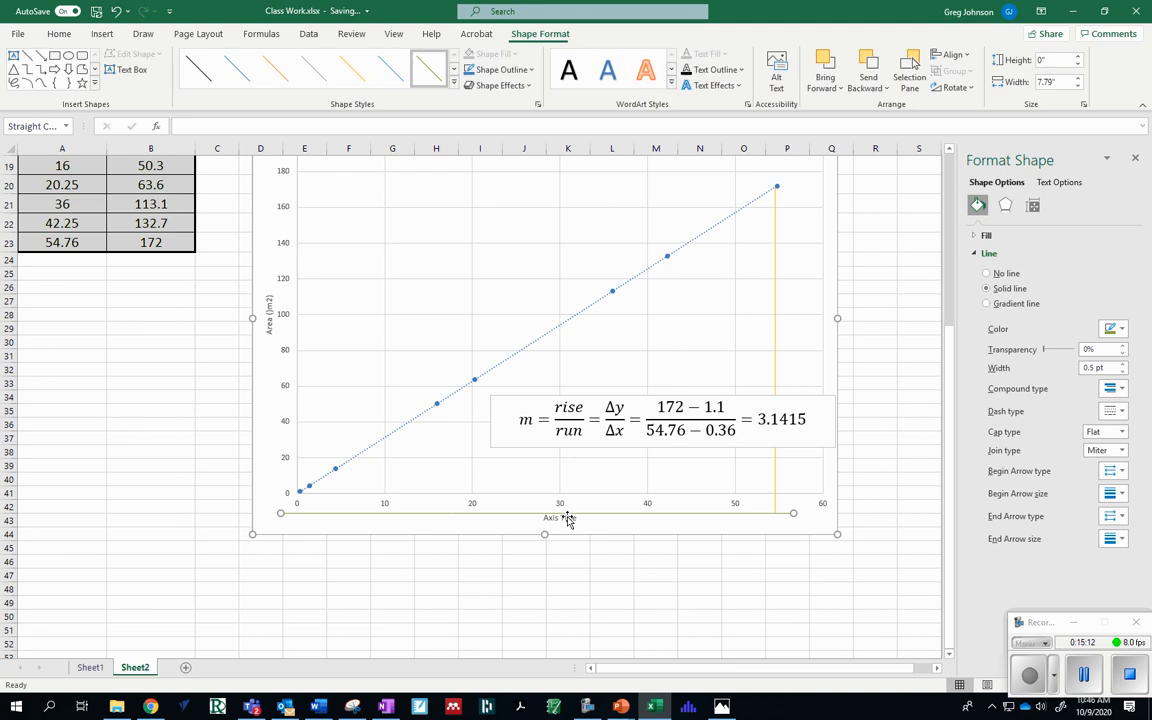
left_click(556, 518)
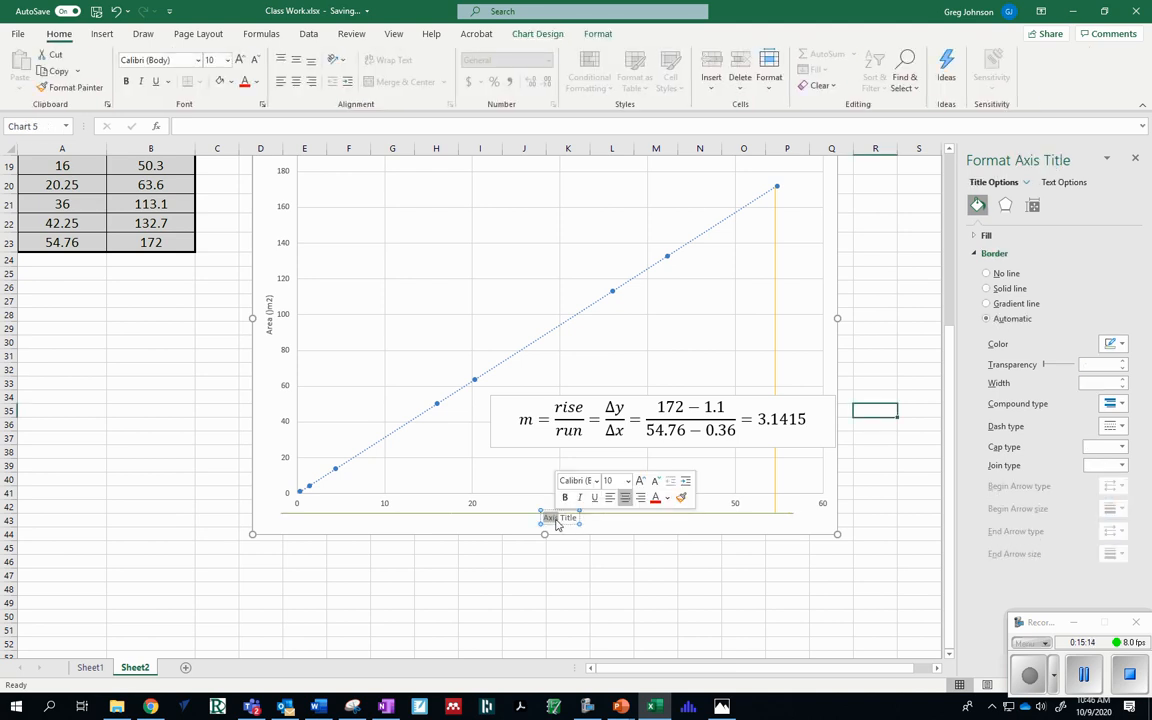
key("BackSpace")
key("BackSpace")
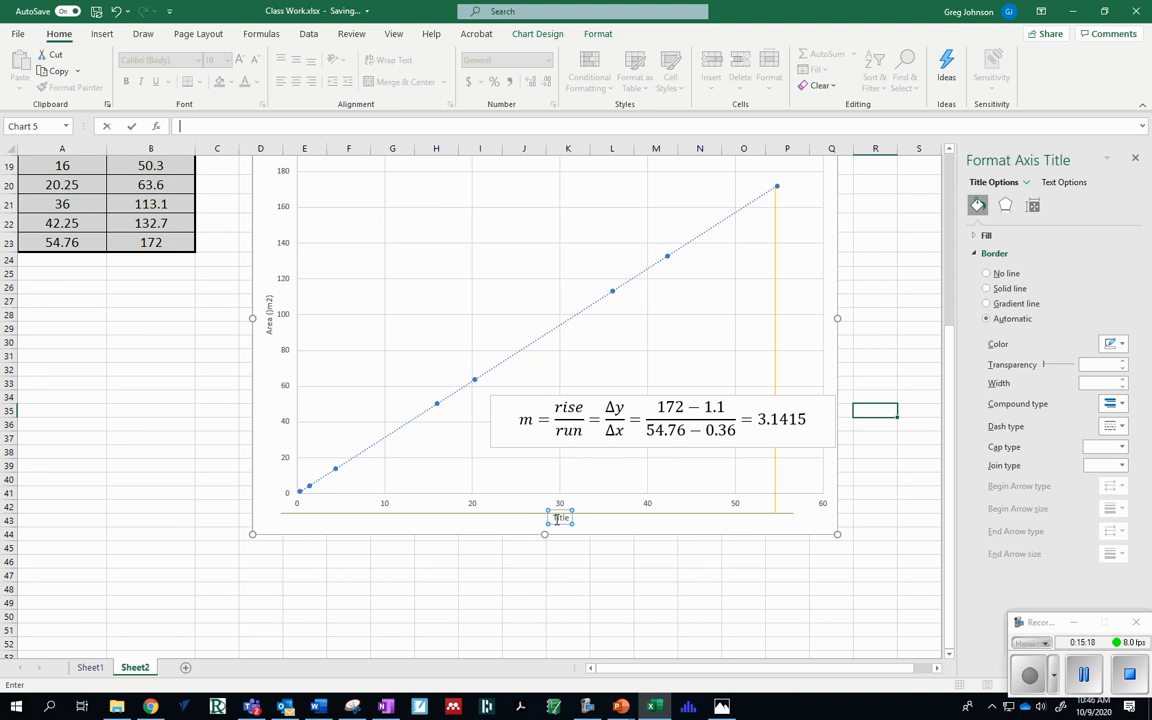
left_click(557, 518)
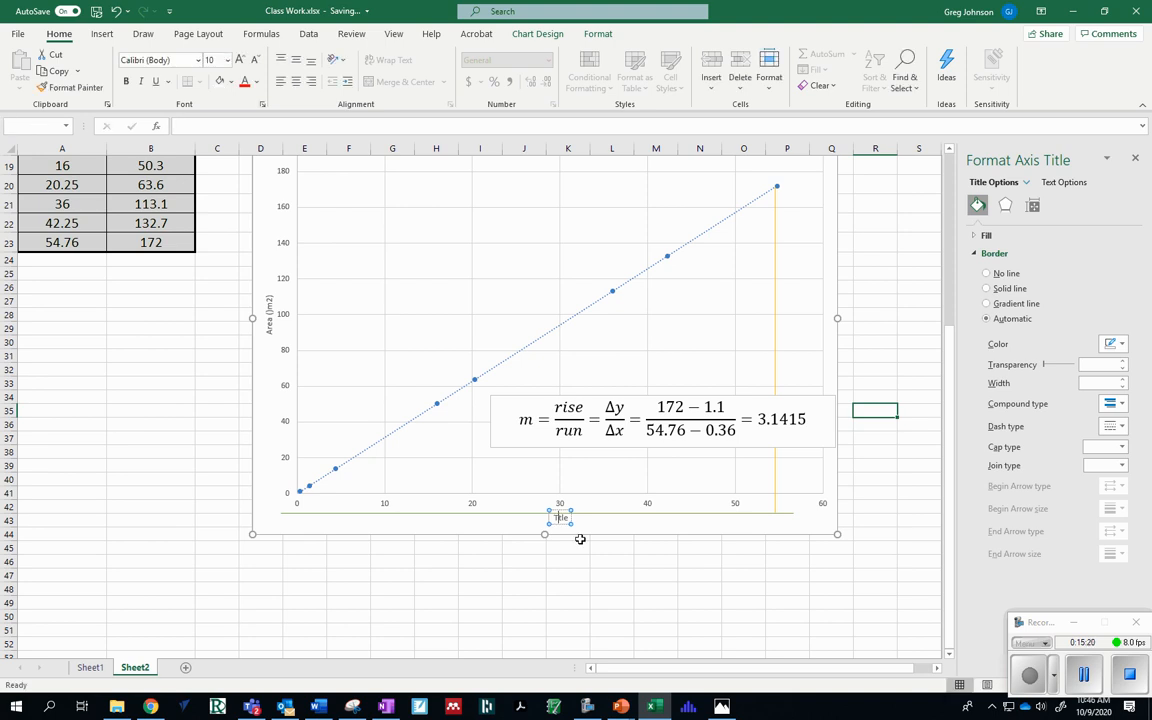
key("Delete")
key("BackSpace")
type("Radius Squared")
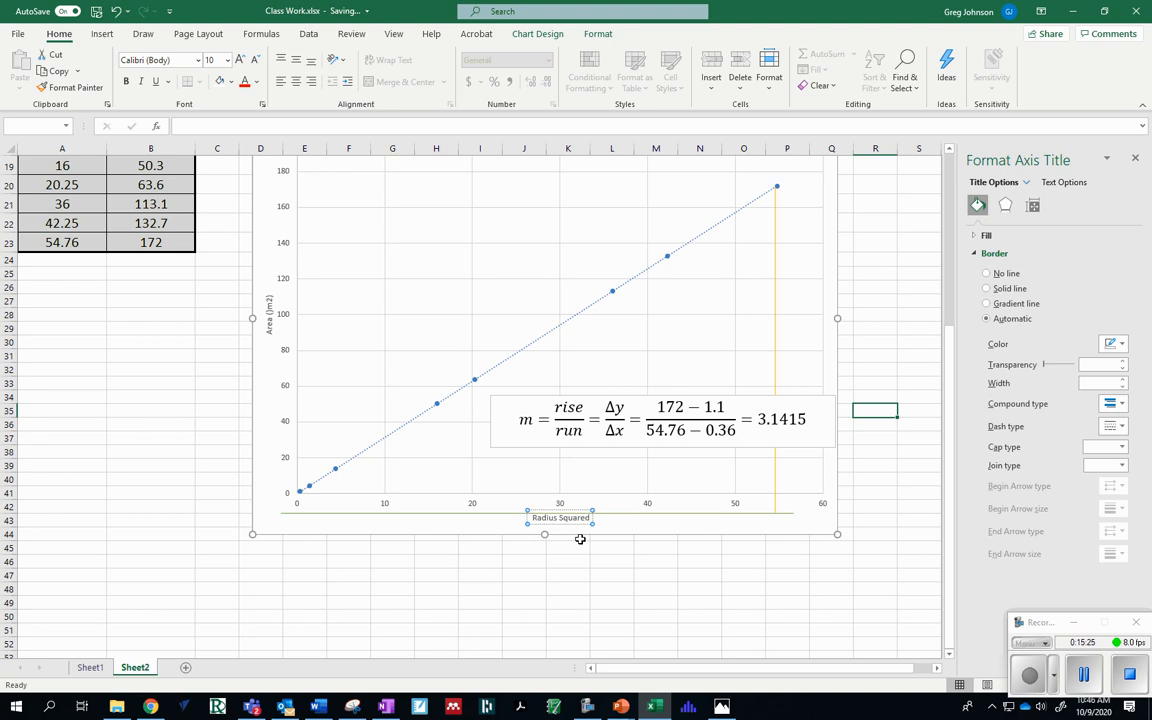
Step: Realign the run line with the x-axis and the yellow rise line with the last data point in the resized plot area
left_click(653, 523)
left_click(655, 515)
left_click_drag(655, 515, 671, 493)
left_click(775, 505)
mouse_move(775, 505)
left_mouse_down()
mouse_move(777, 514)
mouse_move(777, 493)
left_mouse_up()
left_click(758, 514)
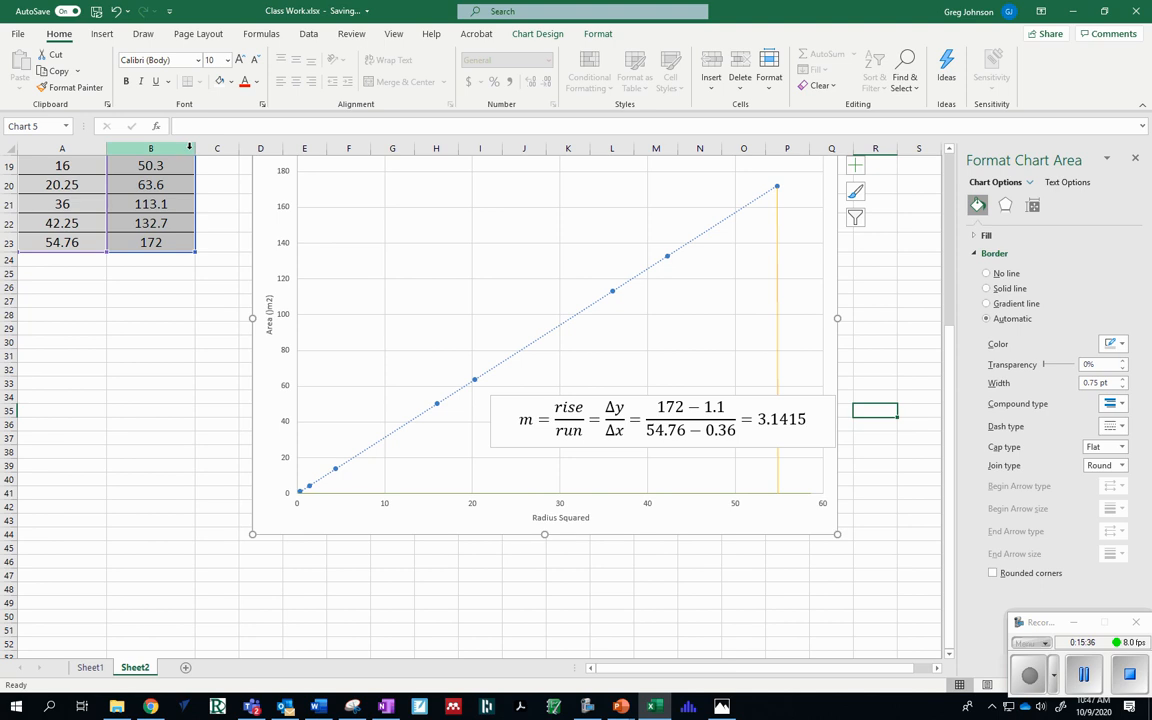
Step: Insert a text box below the chart, around rows 46 to 50, reading "y=3.1415x2" with the final 2 in superscript
left_click(106, 38)
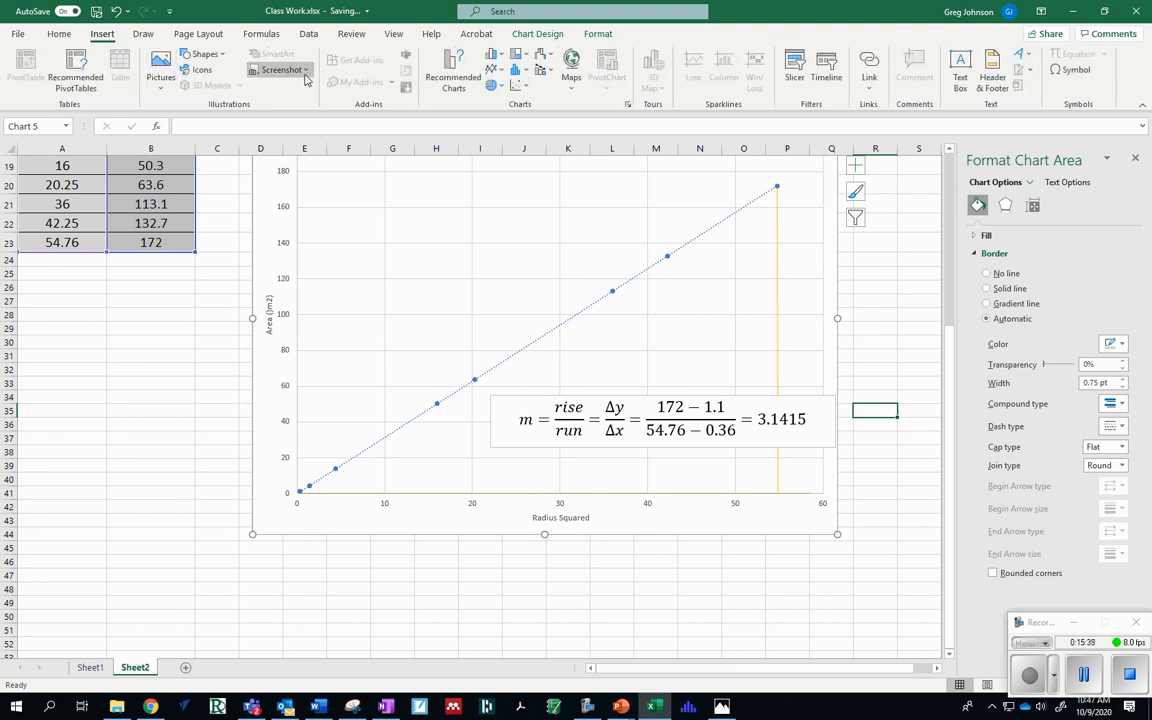
left_click(205, 54)
left_click(185, 89)
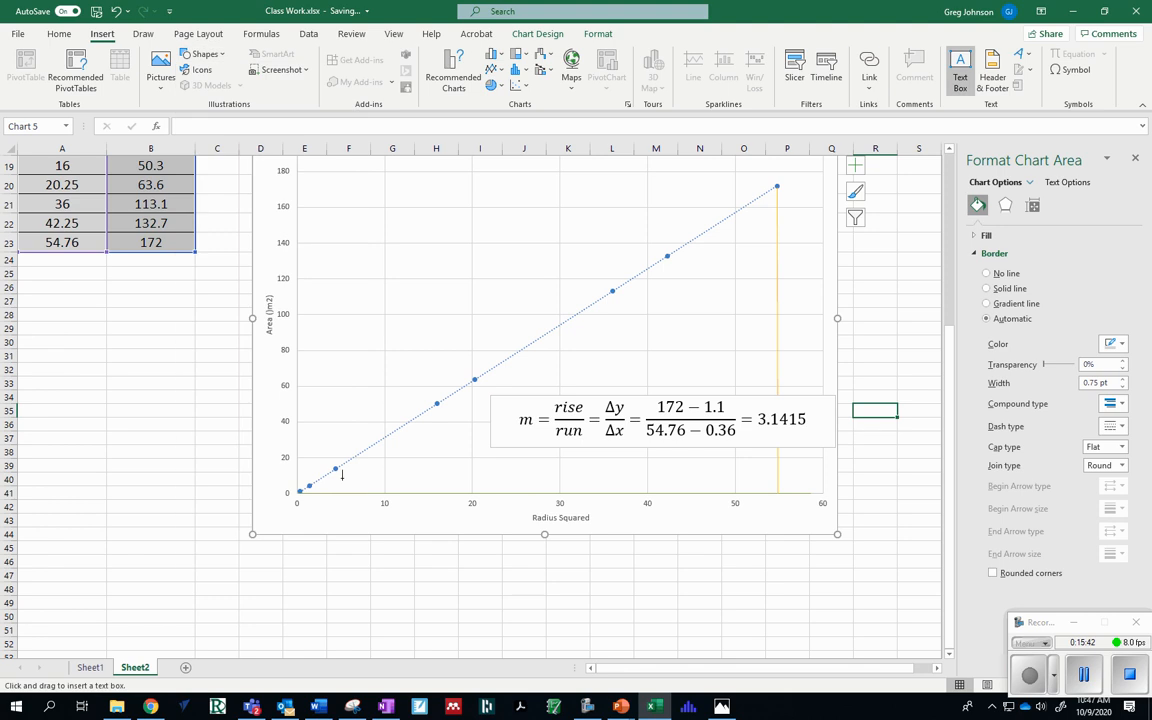
left_click_drag(346, 560, 559, 619)
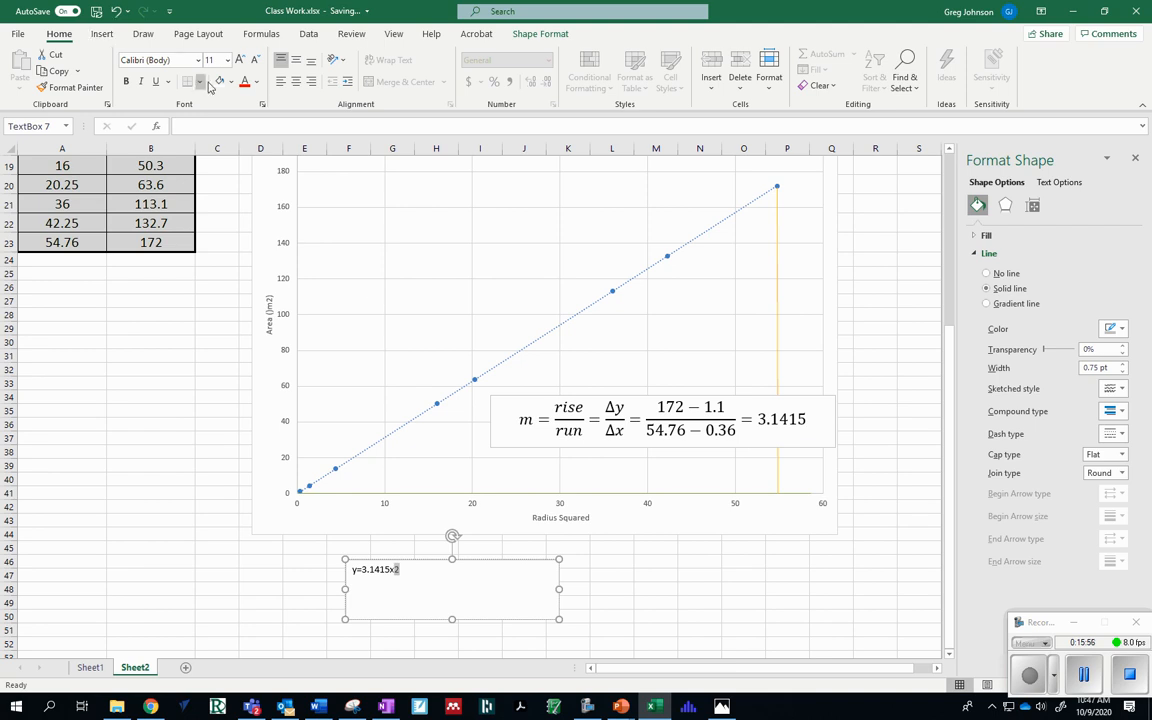
left_click(262, 104)
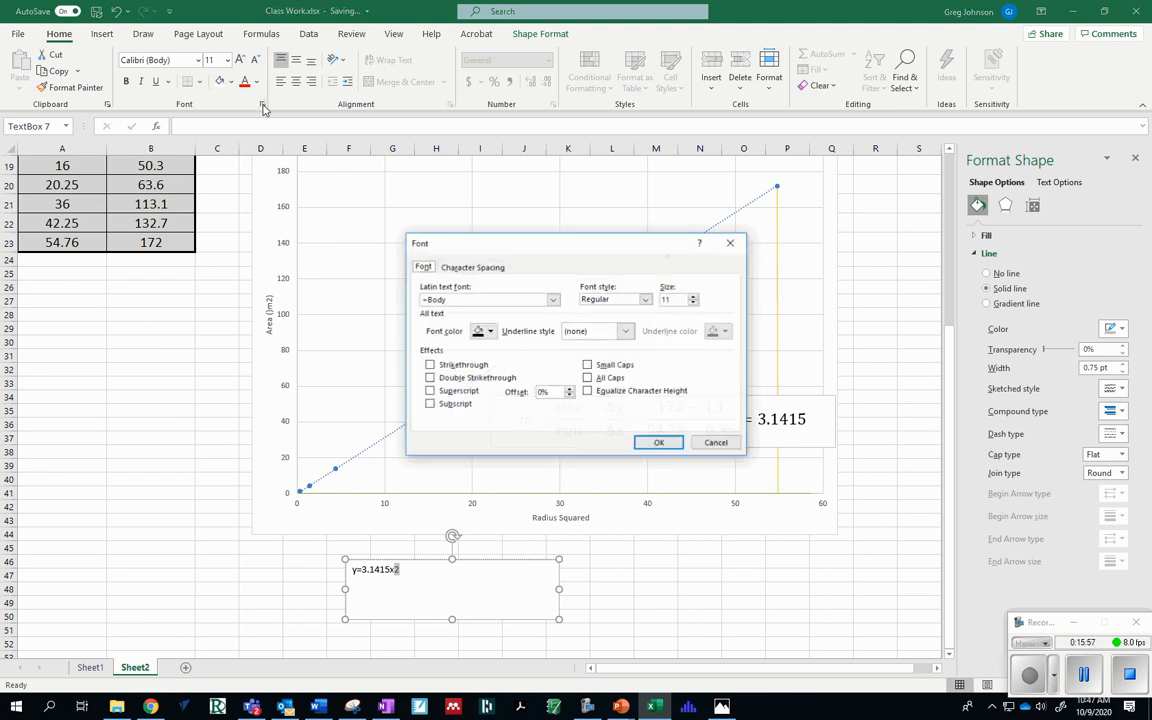
left_click(441, 394)
left_click(658, 442)
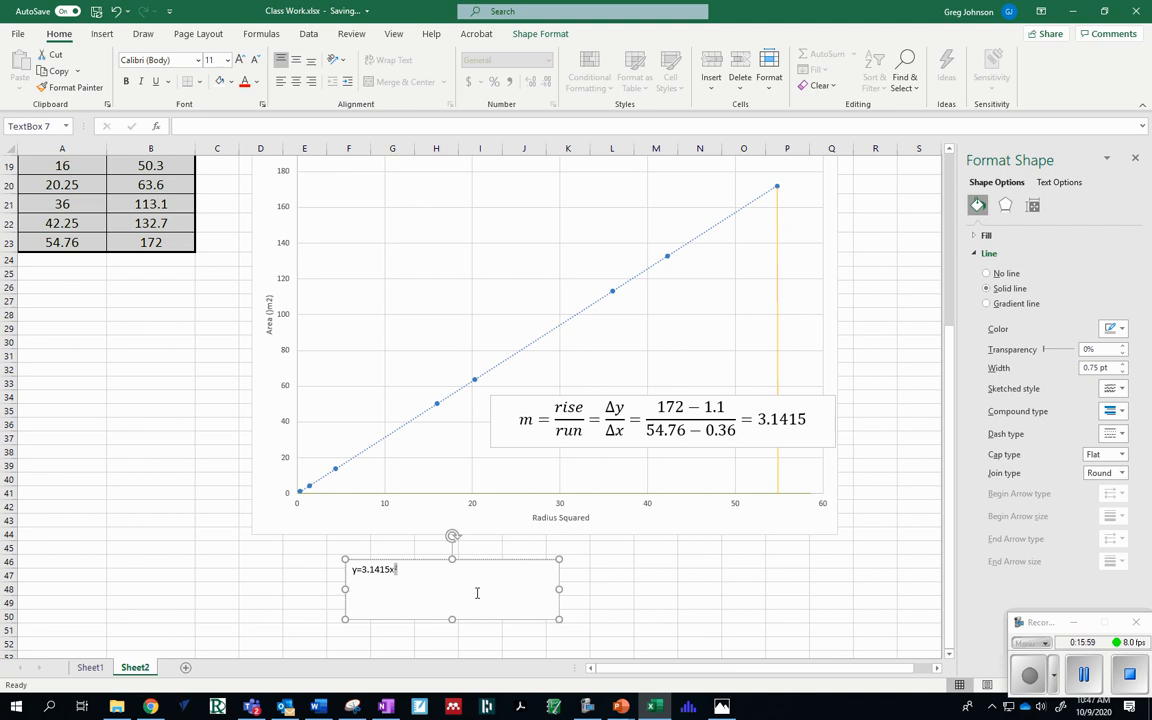
Step: Shrink the y=3.1415x² text box to fit its text and deselect it
left_click(431, 575)
left_click_drag(452, 622, 451, 581)
left_click_drag(561, 569, 409, 571)
left_click(462, 572)
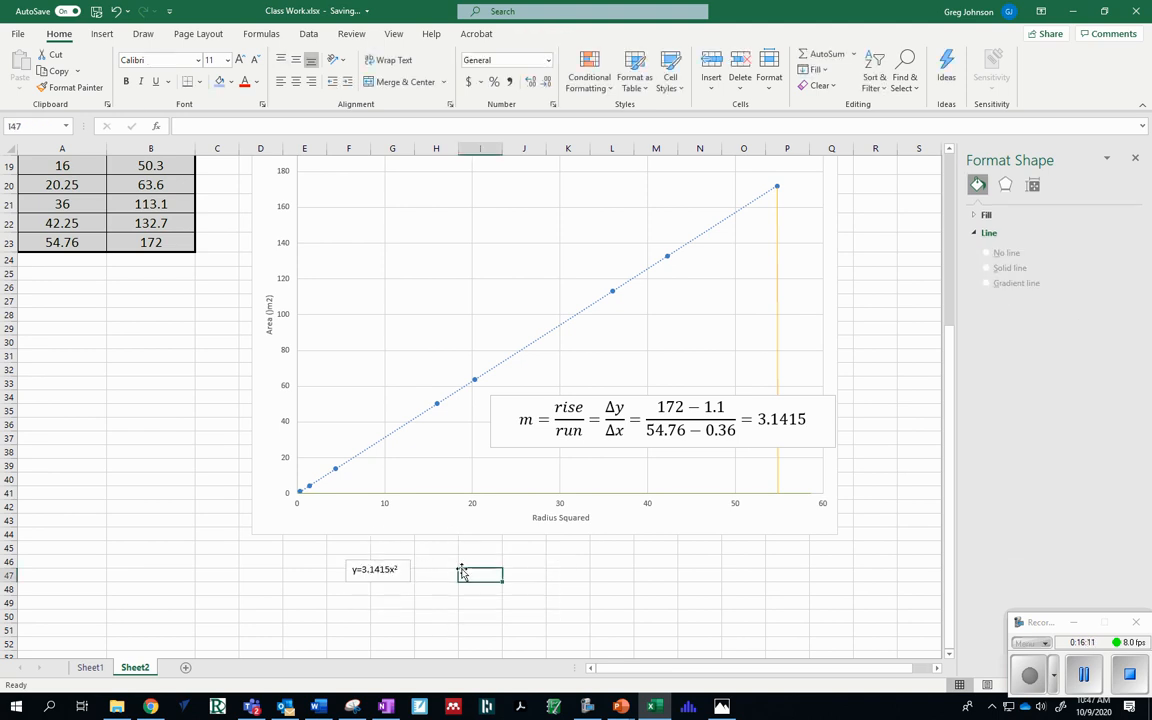
Step: Insert a text box below the chart, around rows 46 to 49, reading "A=3.1415r2" with the final 2 in superscript
left_click(103, 35)
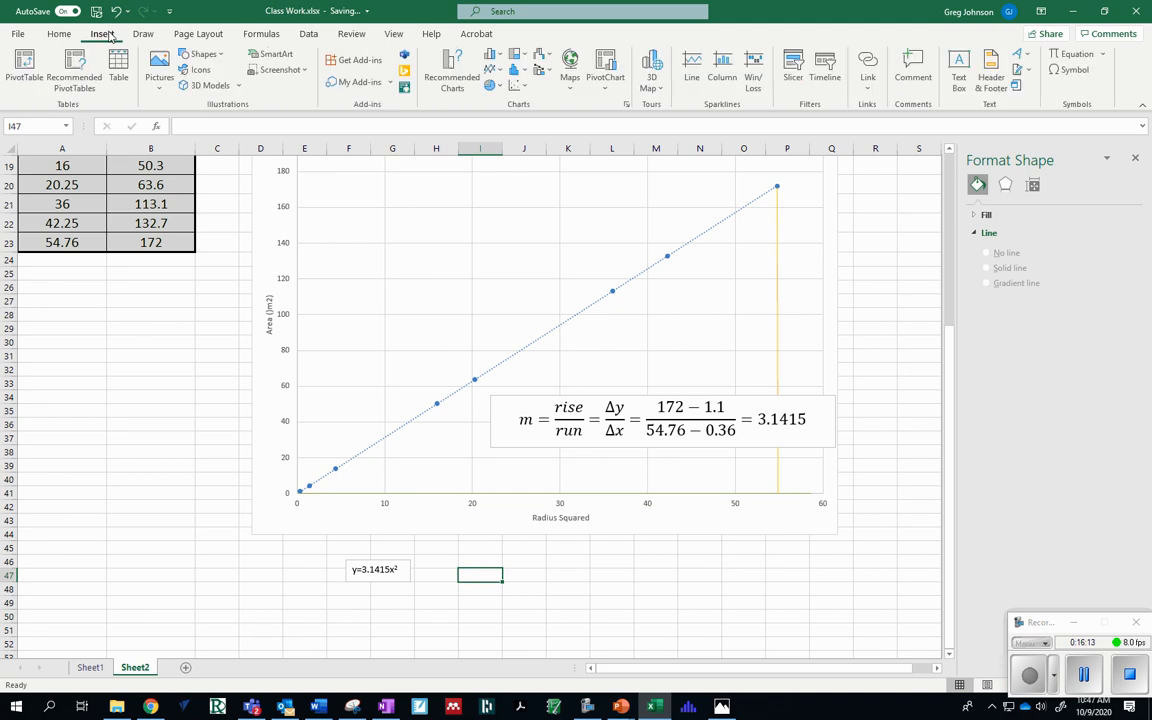
left_click(207, 54)
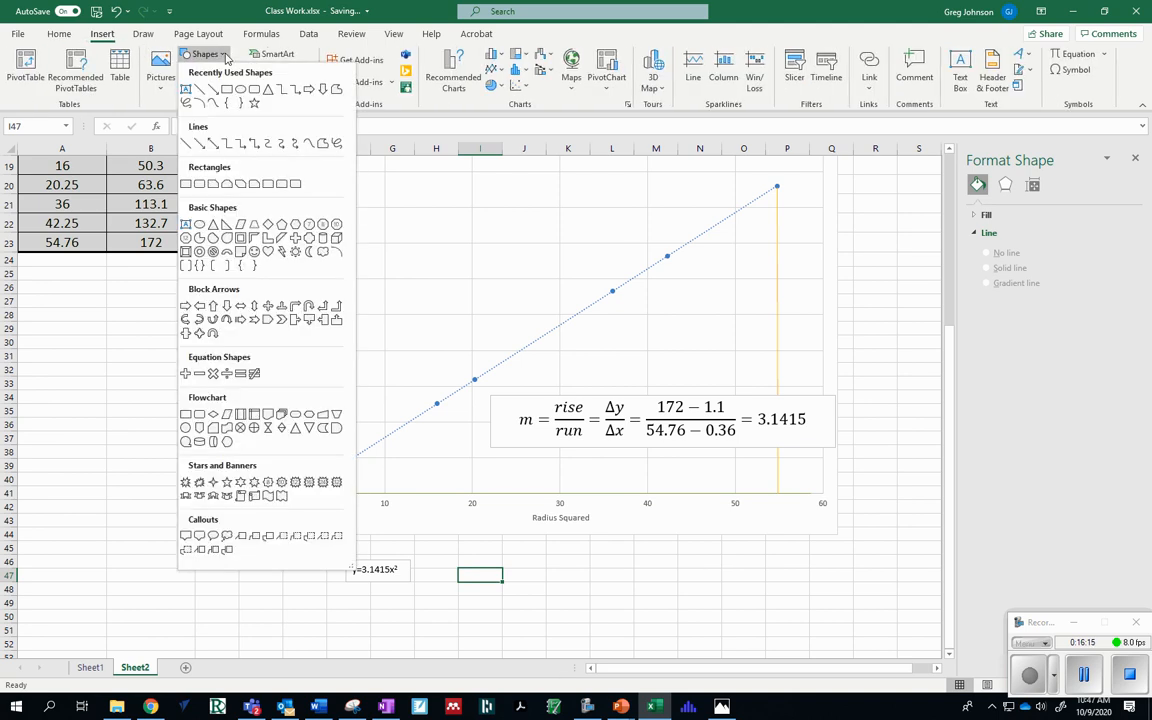
left_click(187, 90)
left_click_drag(524, 558, 726, 612)
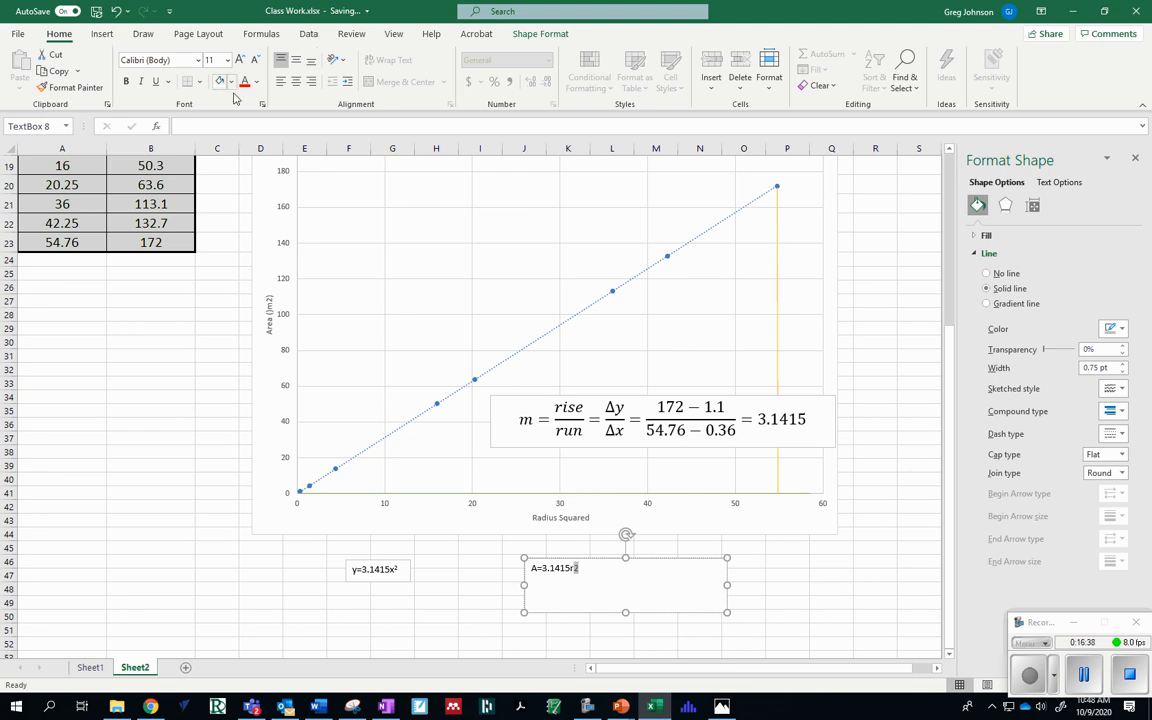
left_click(262, 105)
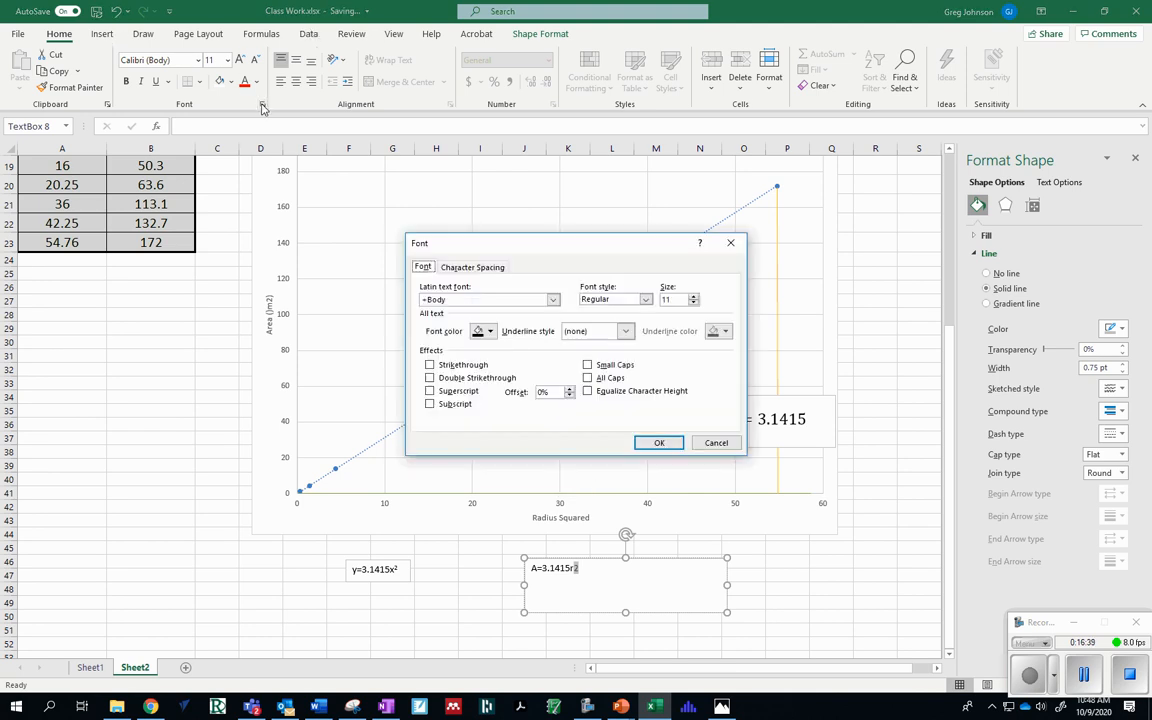
left_click(430, 392)
left_click(659, 442)
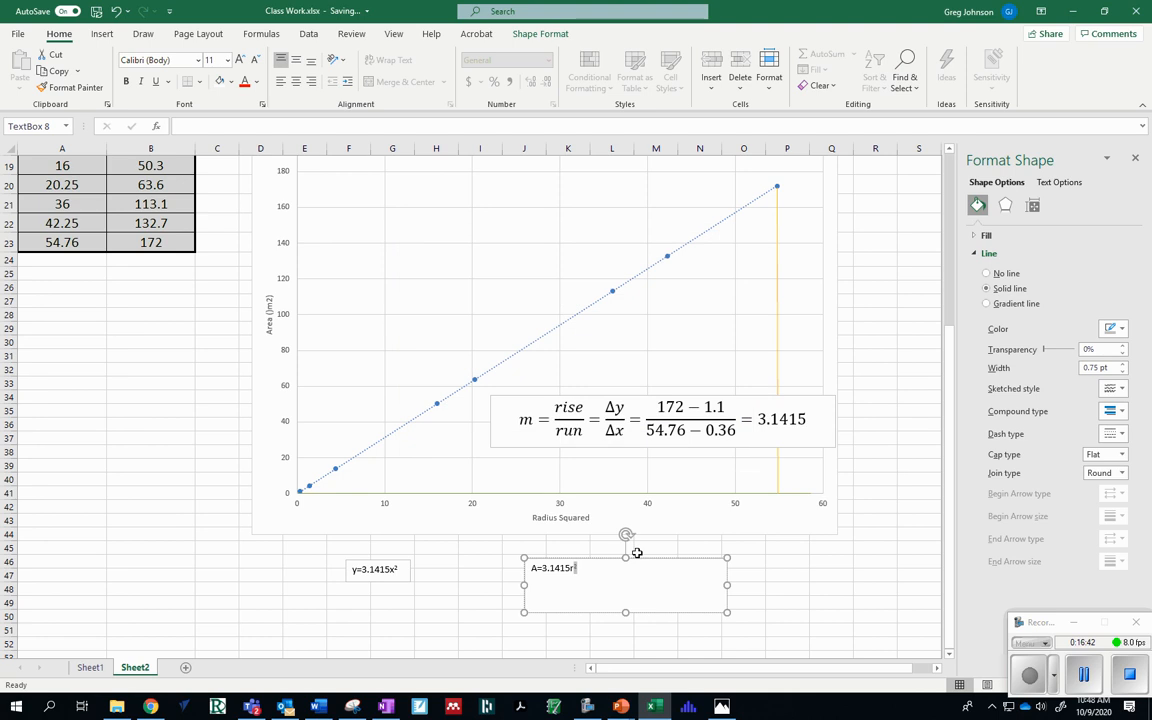
Step: Format the whole A=3.1415r² equation as italic at font size 24 and deselect its text box
left_click_drag(594, 566, 528, 567)
left_click(228, 61)
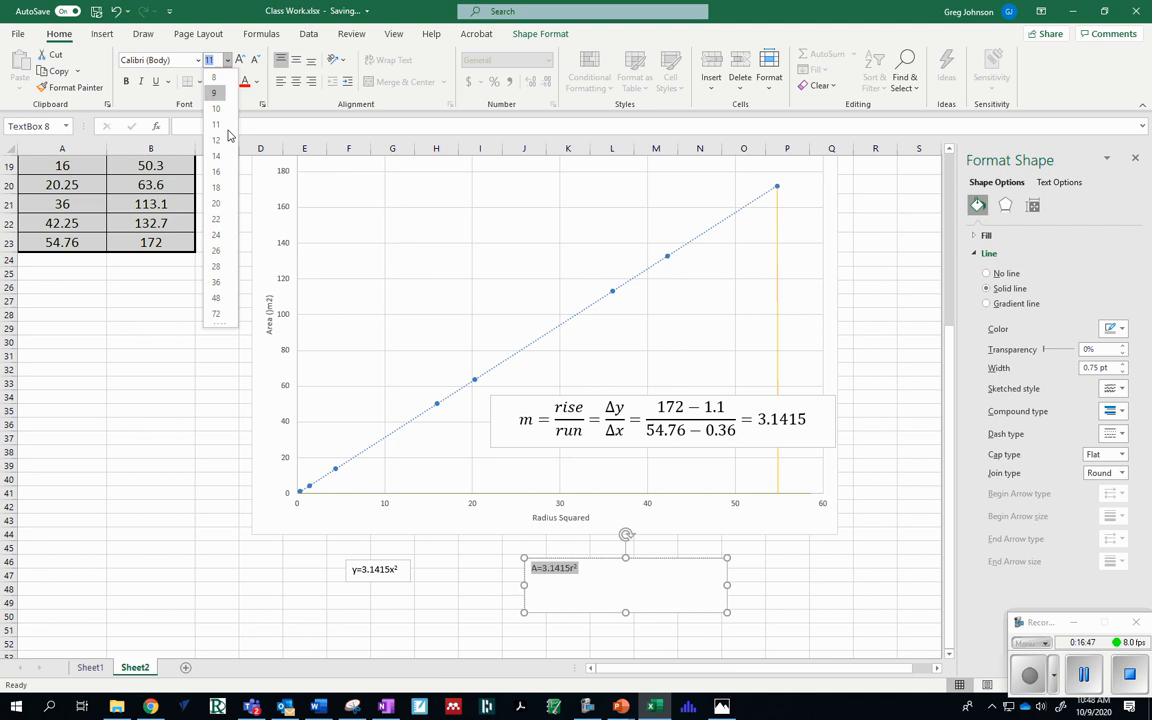
left_click(217, 235)
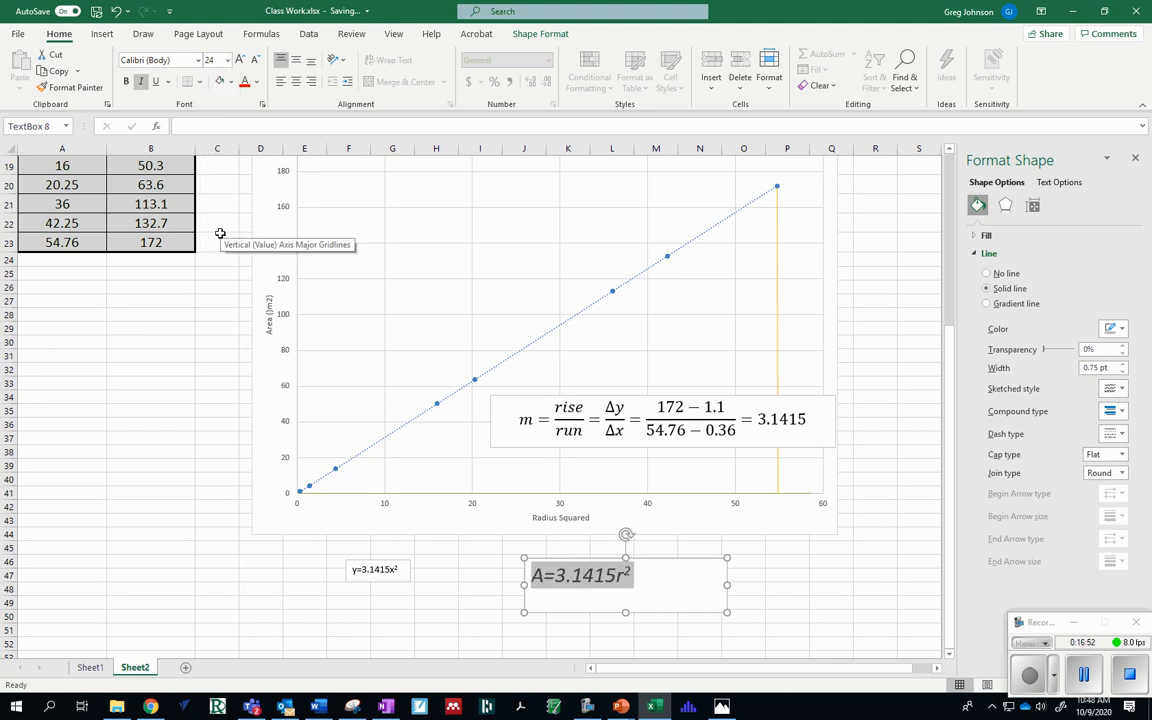
left_click(769, 601)
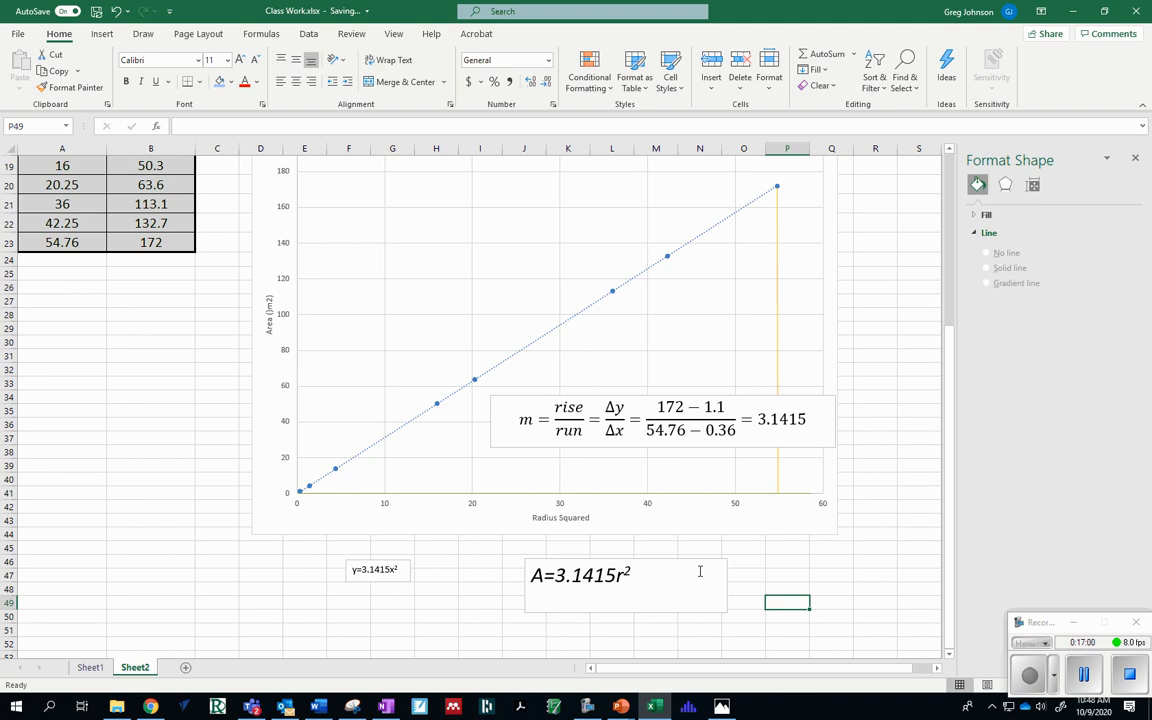
Step: Move the A=3.1415r² text box closer to the y=3.1415x² box, and delete the y=3.1415x² box
left_click(700, 571)
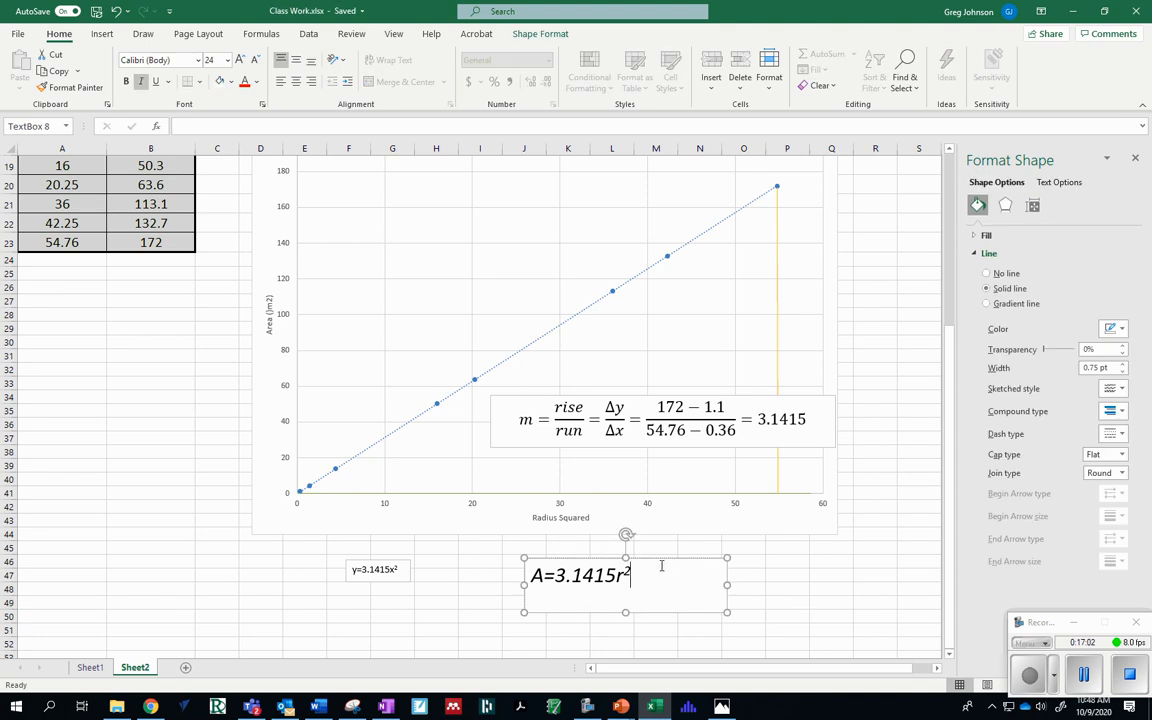
left_click_drag(663, 557, 609, 561)
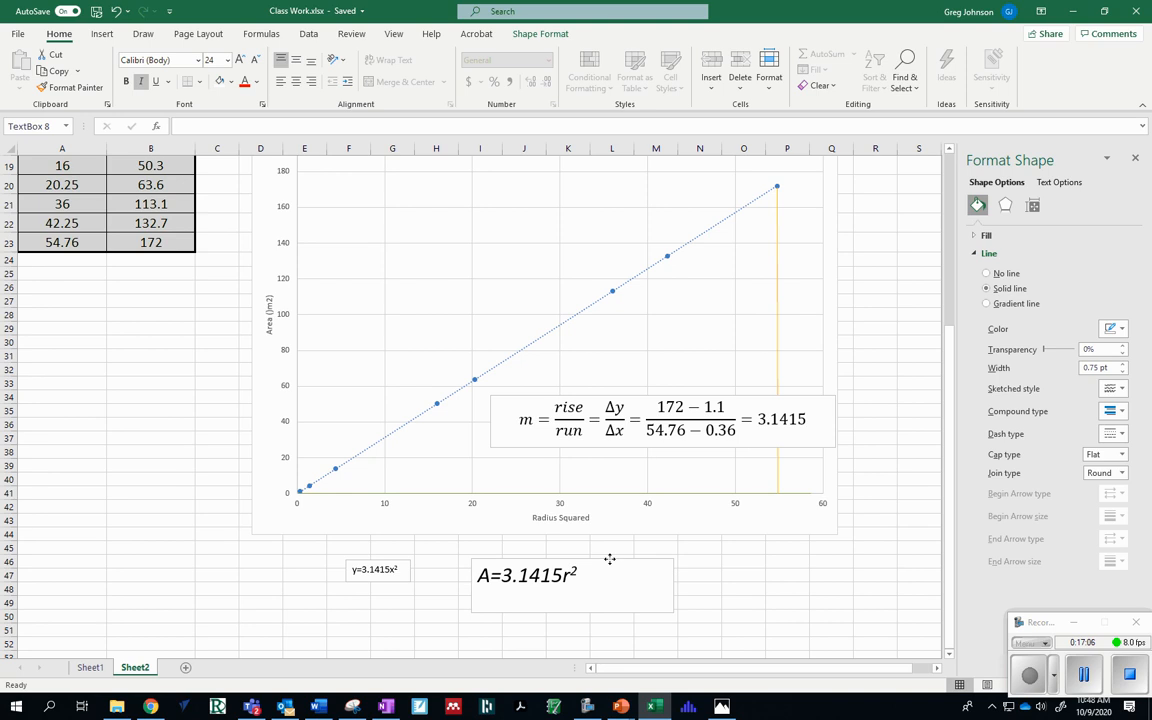
left_click(383, 570)
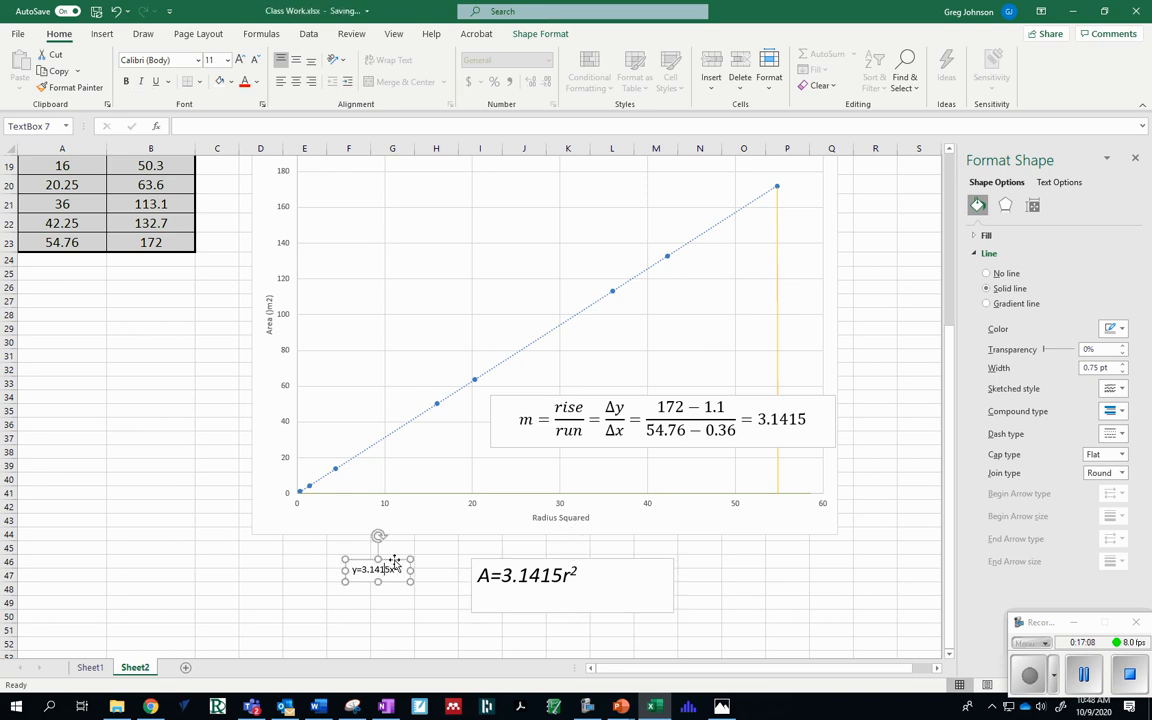
key("Delete")
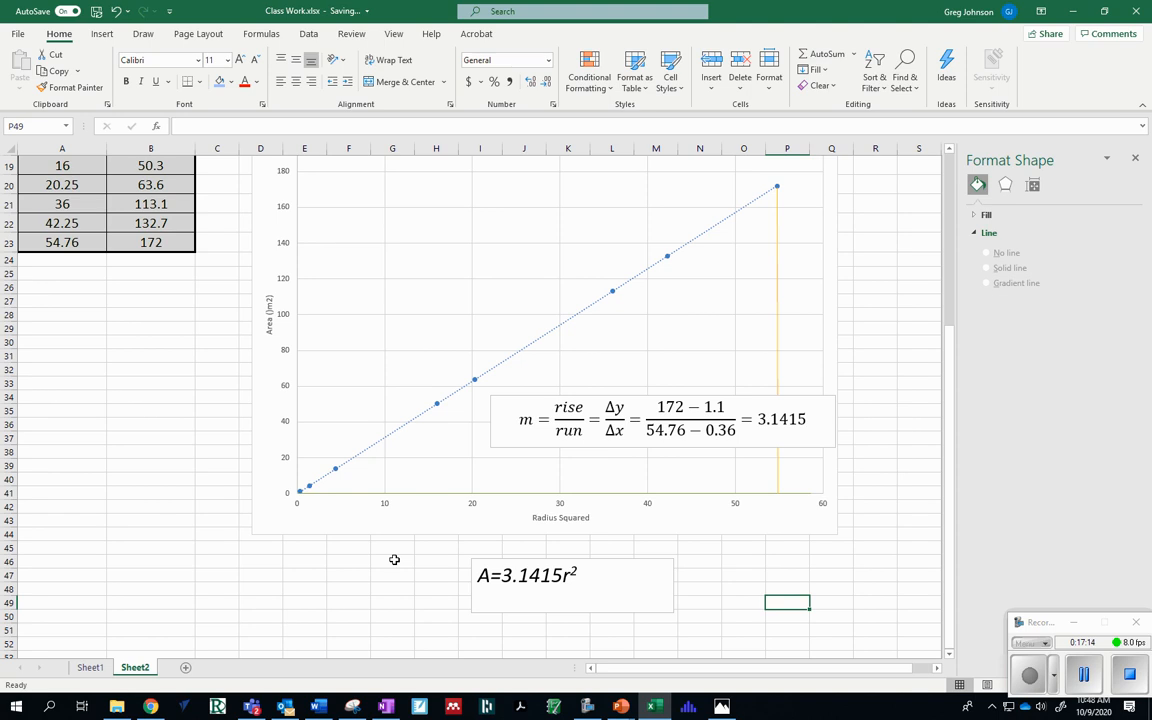
Step: Reposition the A=3.1415r² text box directly beneath the Area vs Radius² chart, under its horizontal axis title
left_click(625, 584)
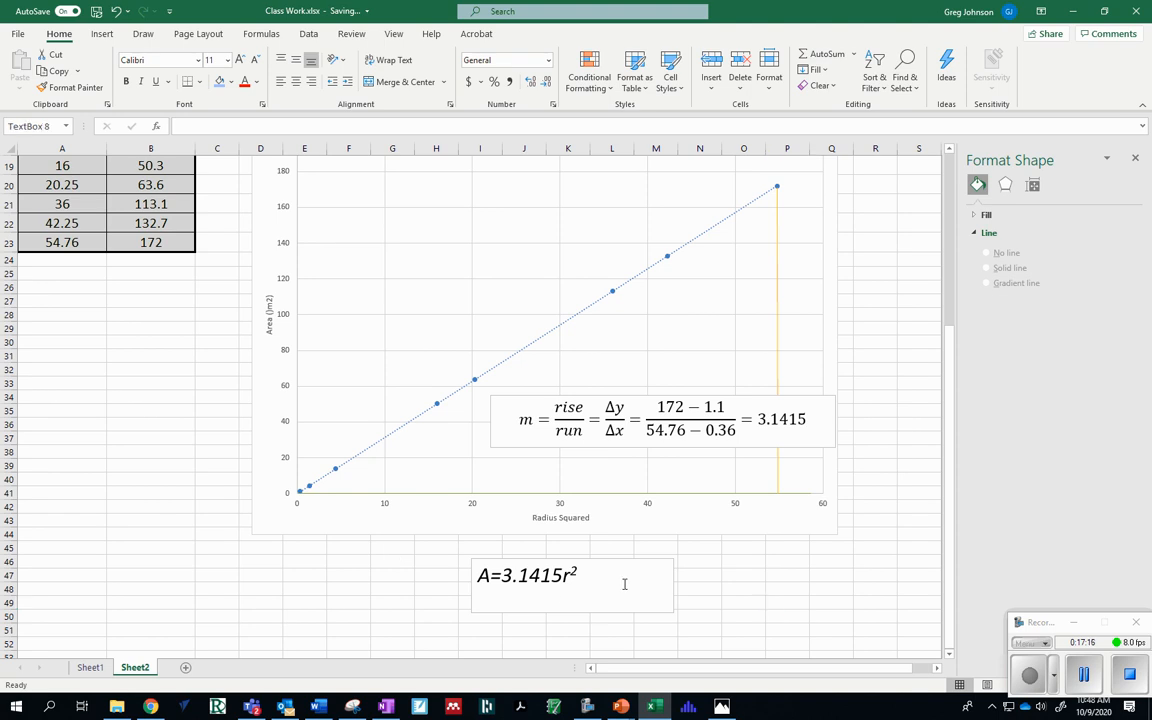
left_click_drag(630, 559, 723, 543)
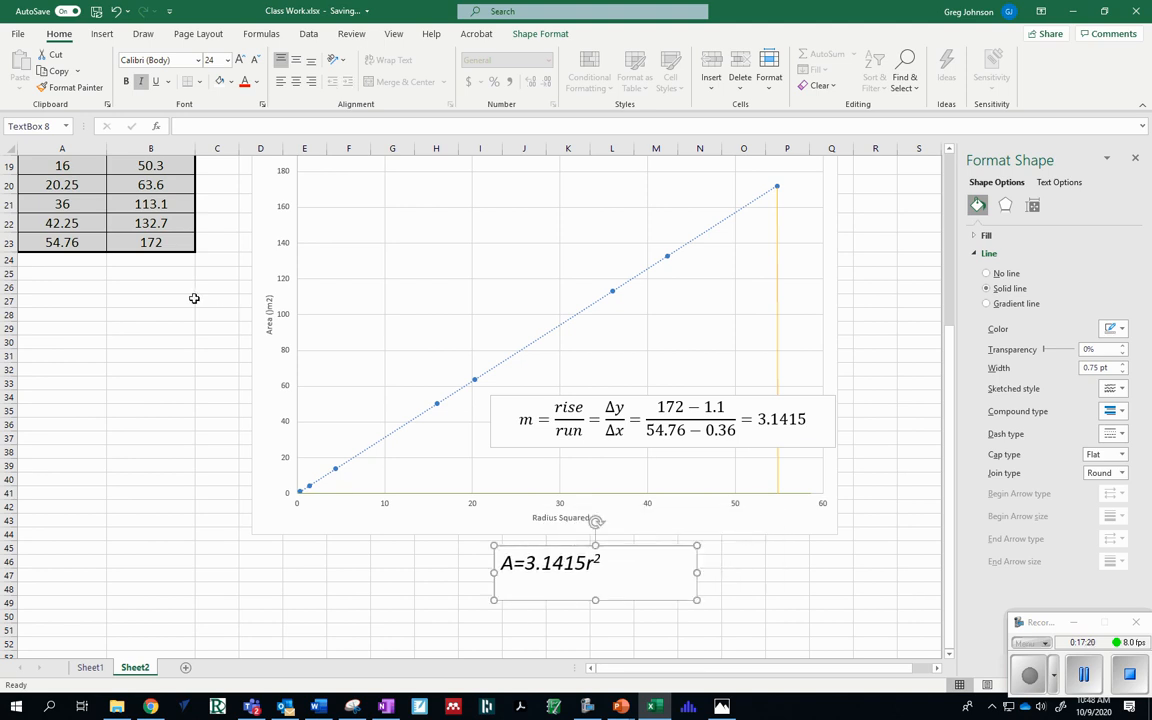
scroll(150, 330, "up", 4)
scroll(138, 350, "down", 2)
scroll(138, 350, "down", 3)
left_click_drag(633, 548, 670, 548)
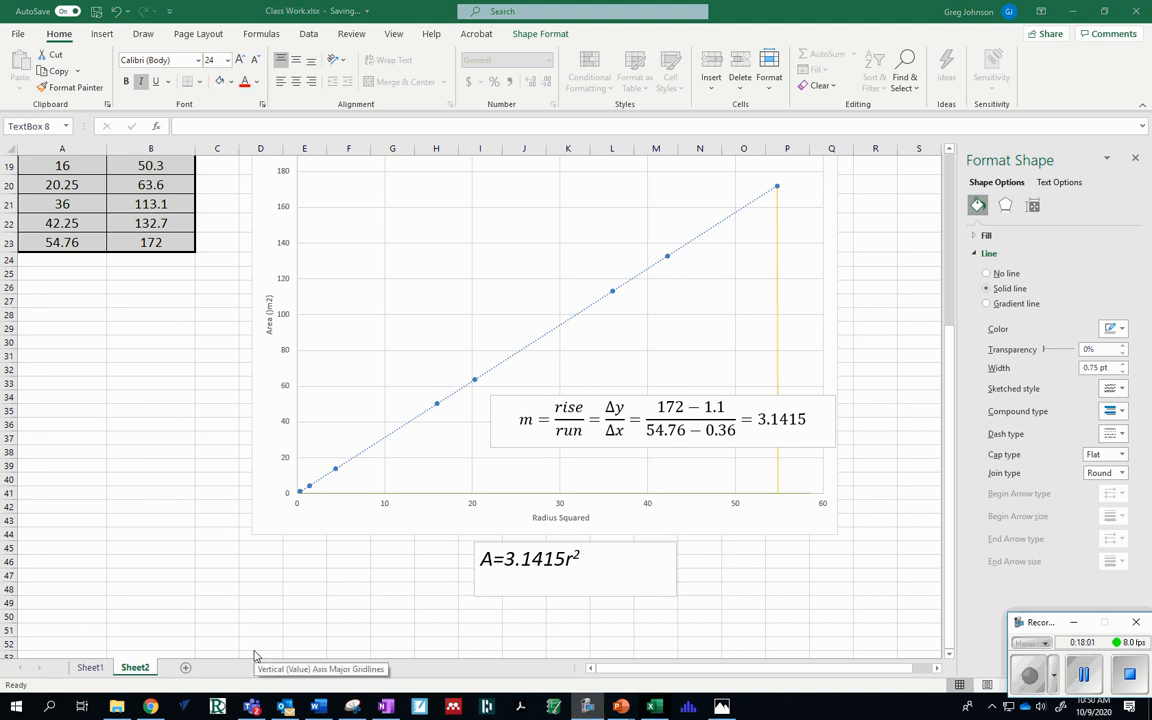
Step: Switch to Google Chrome and search the web for "desmos"
scroll(203, 496, "up", 6)
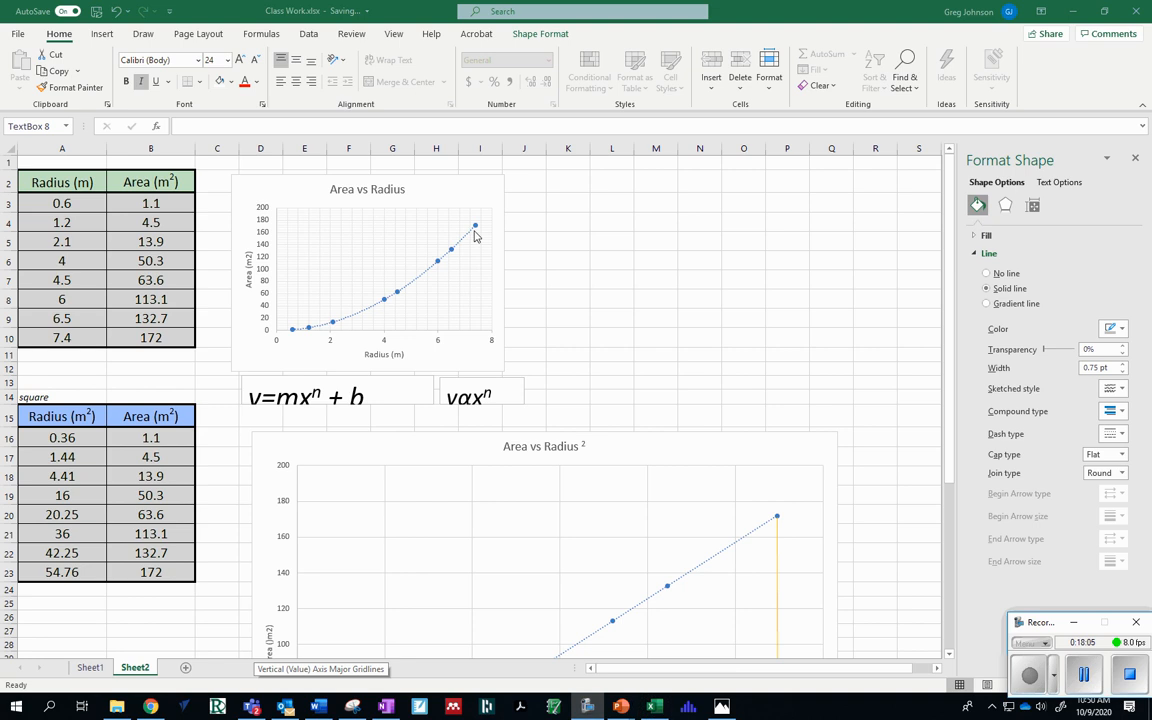
mouse_move(477, 226)
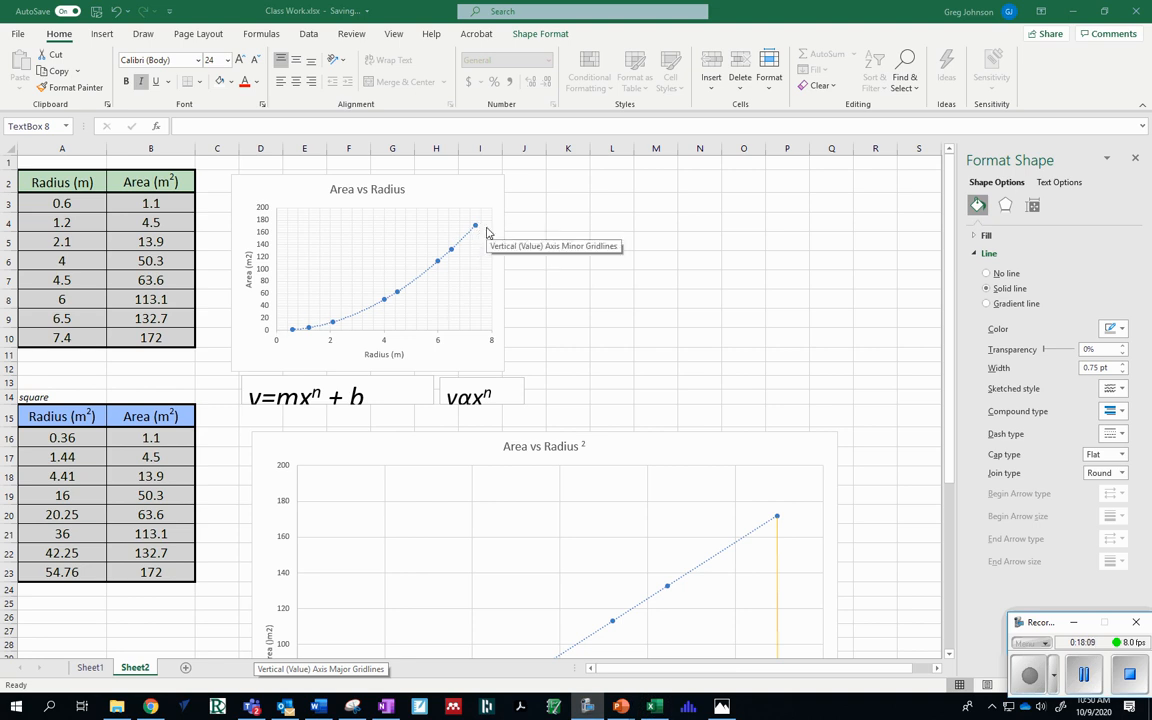
mouse_move(150, 707)
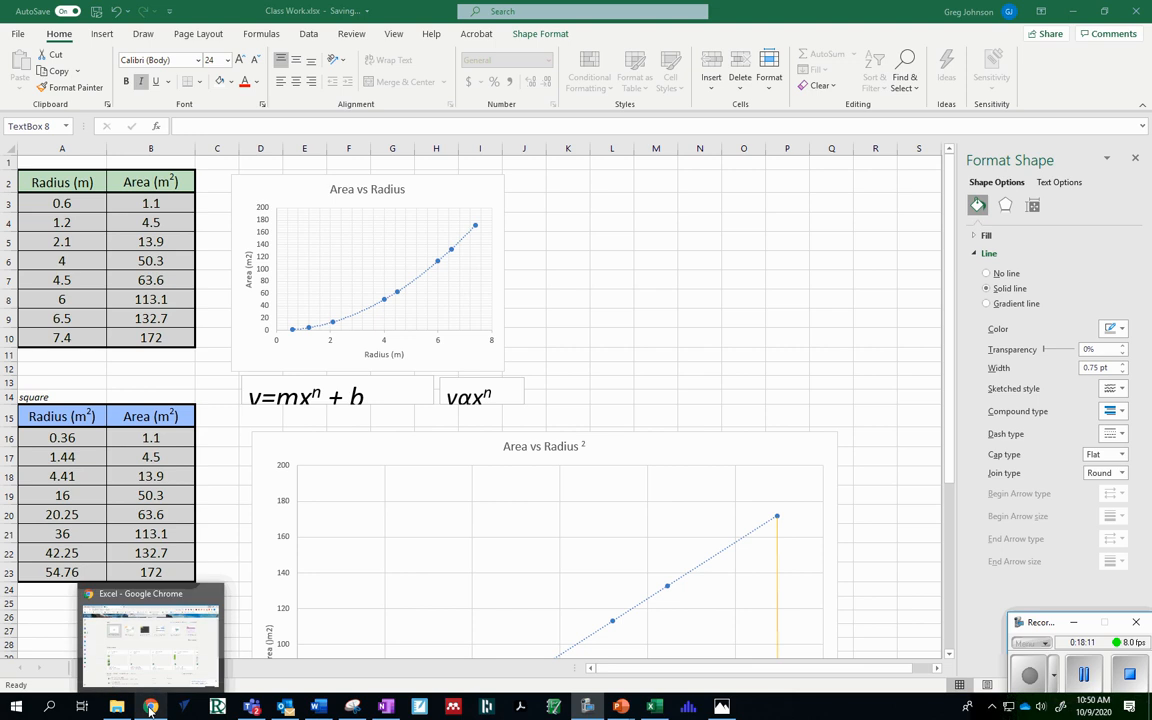
left_click(140, 625)
left_click(231, 35)
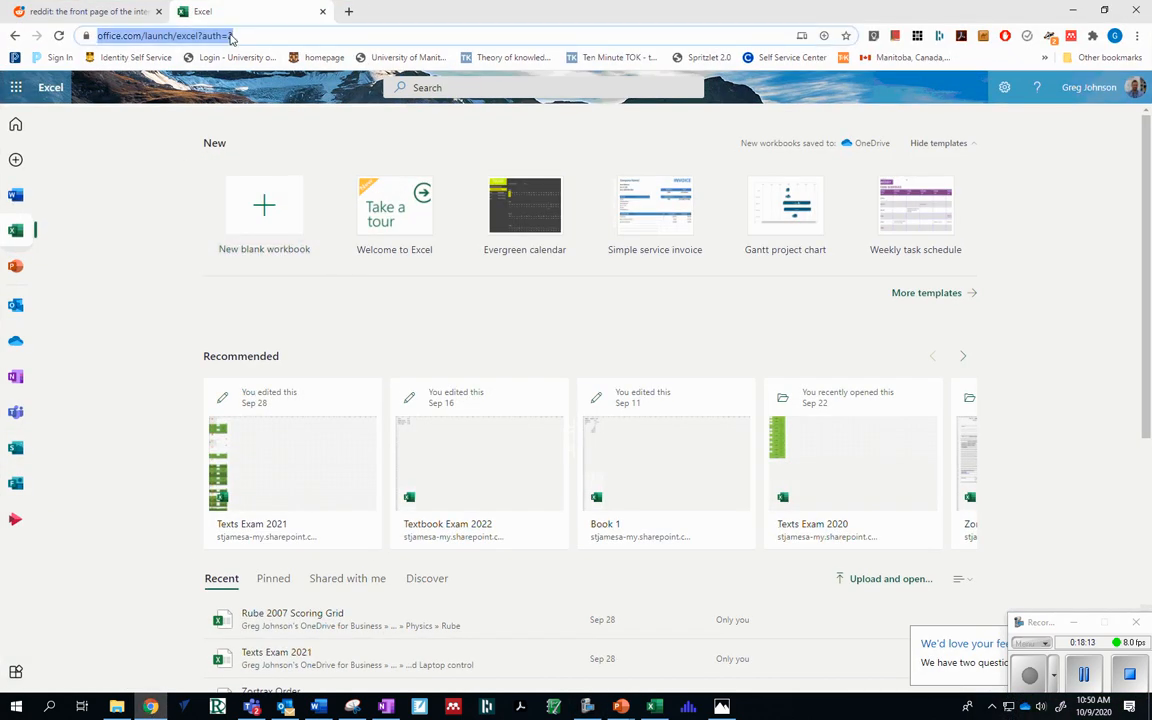
type("desmos")
key("Return")
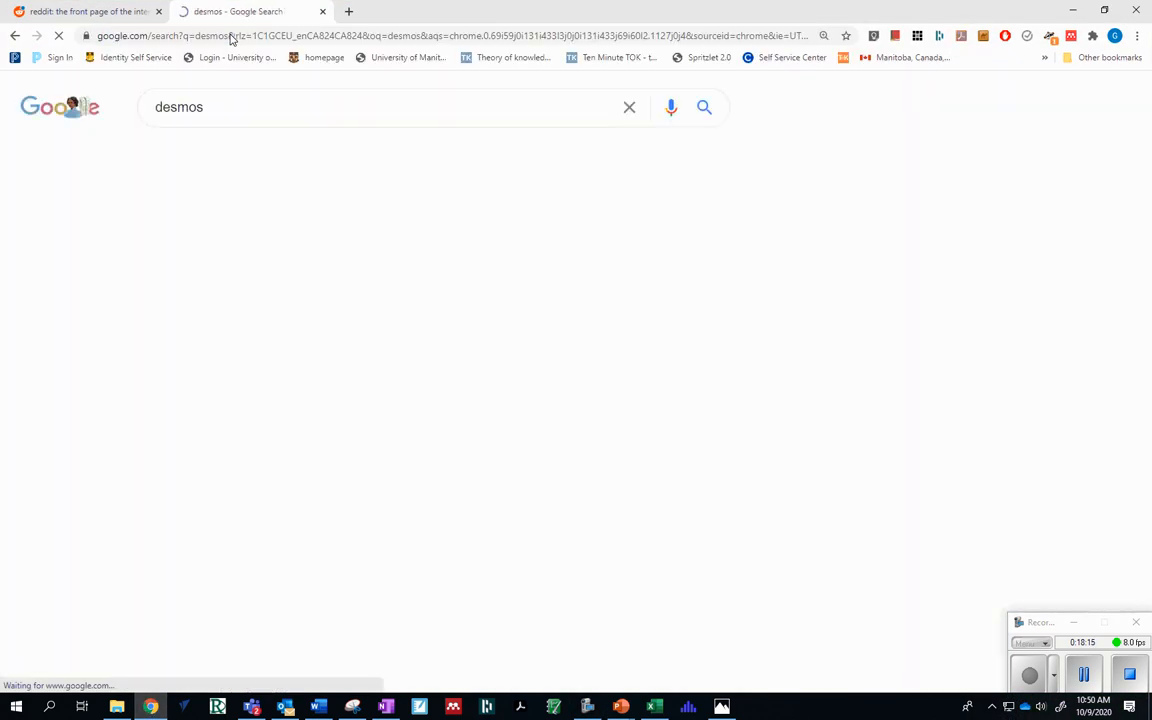
Step: Open the Graphing Calculator on the Desmos website and add an empty x₁, y₁ table to the expression list
left_click(221, 247)
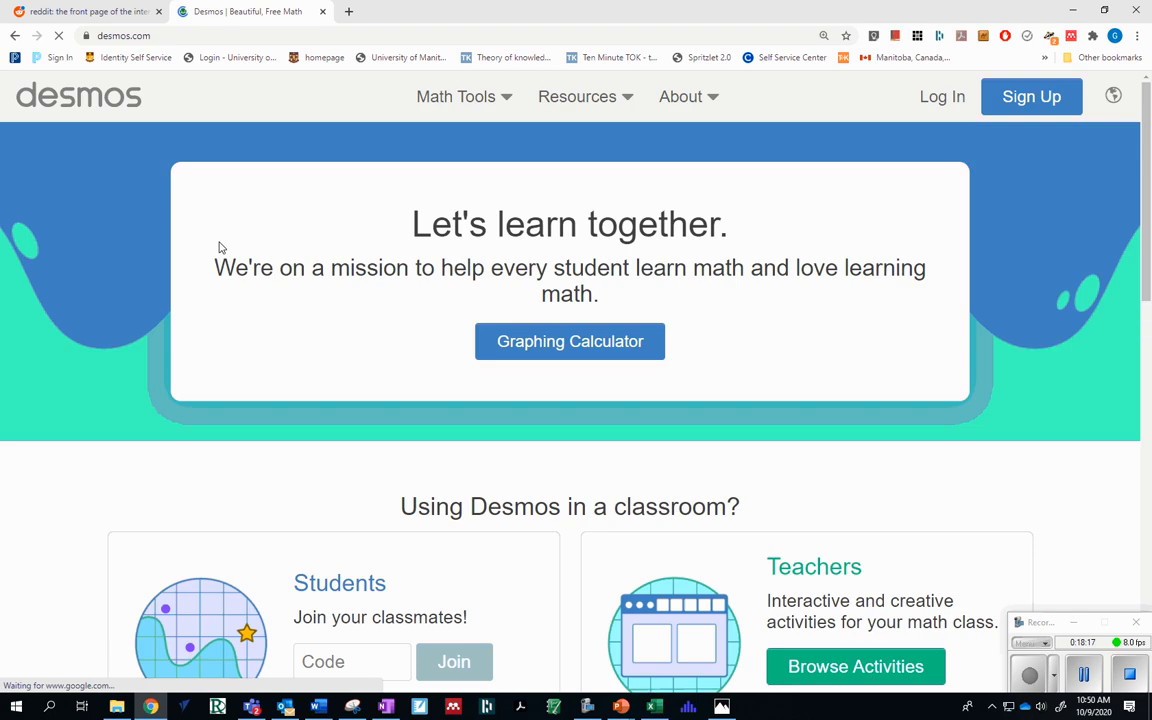
left_click(615, 343)
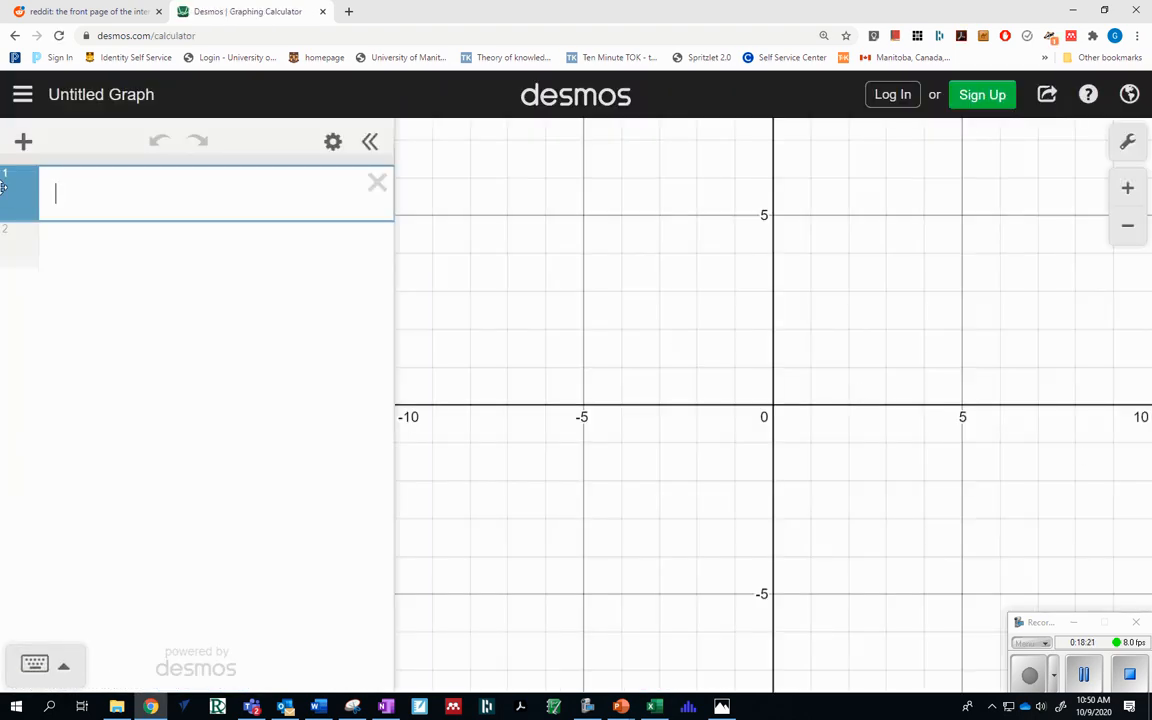
left_click(23, 141)
left_click(35, 285)
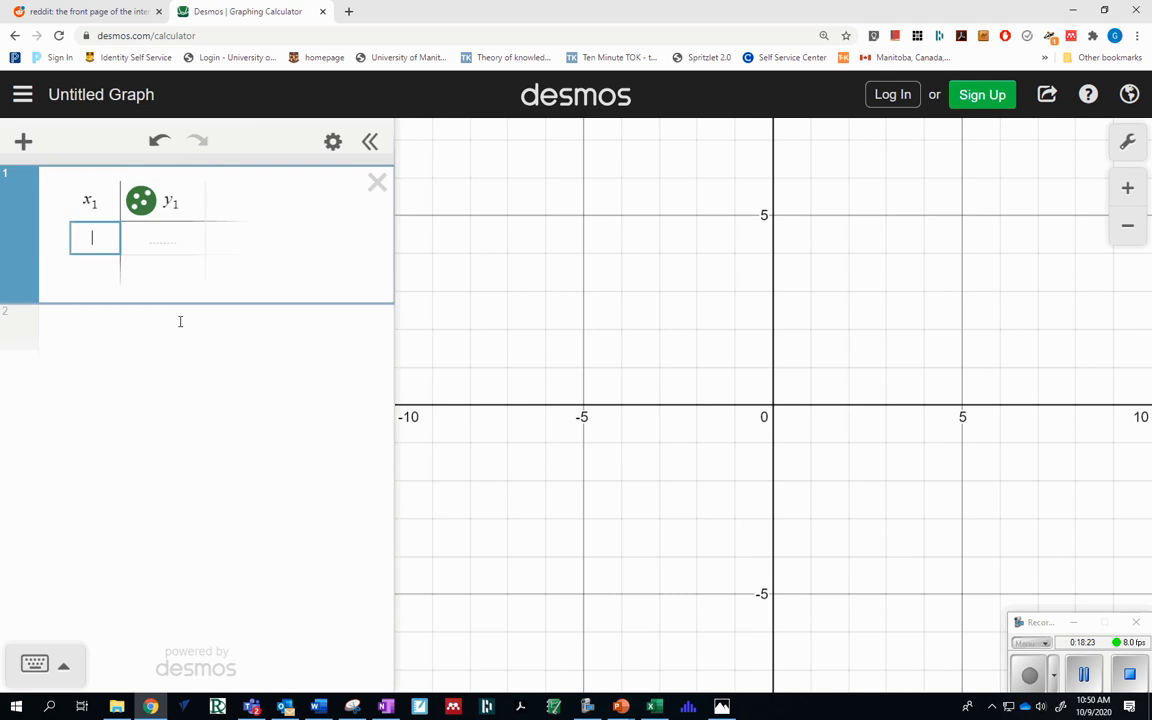